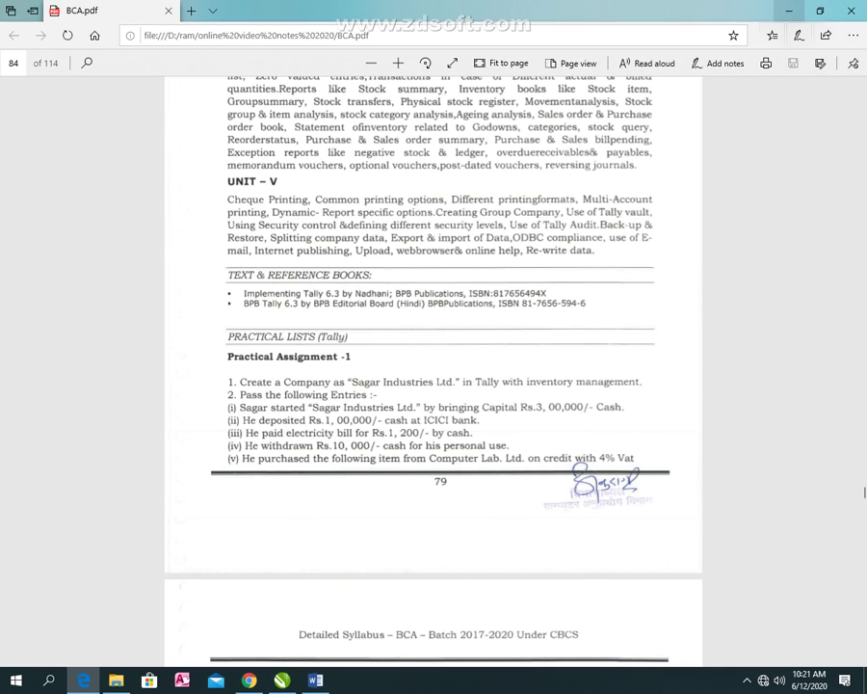
Step: Refresh the desktop and launch Tally.ERP 9 in Educational Mode
key(super+d)
right_click(507, 228)
click(546, 268)
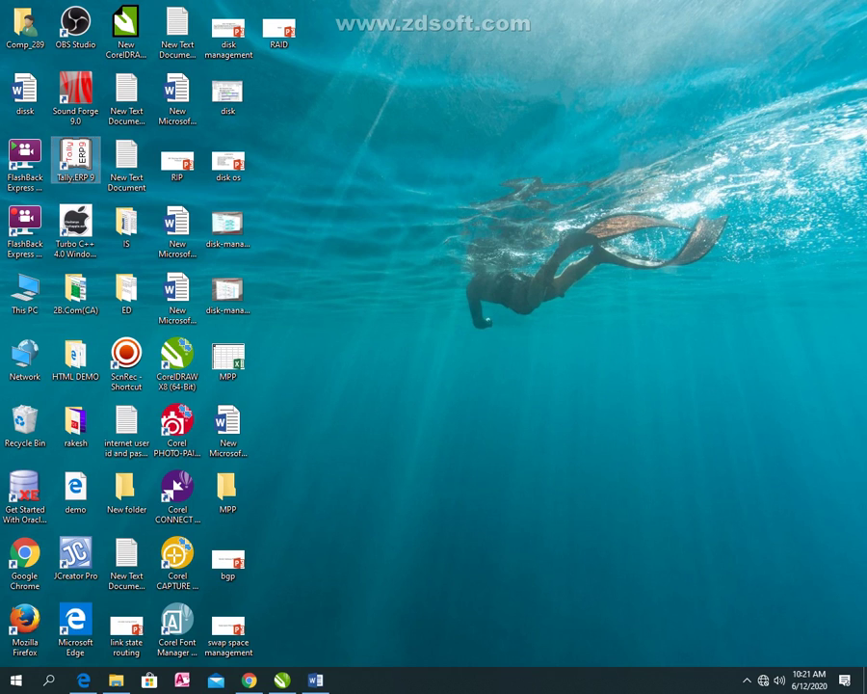
double_click(75, 159)
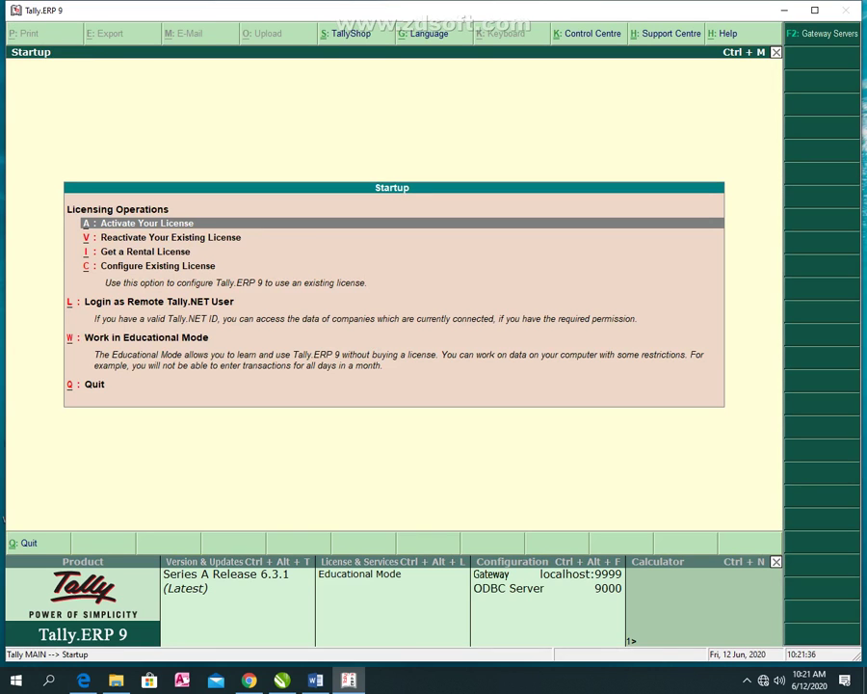
key(w)
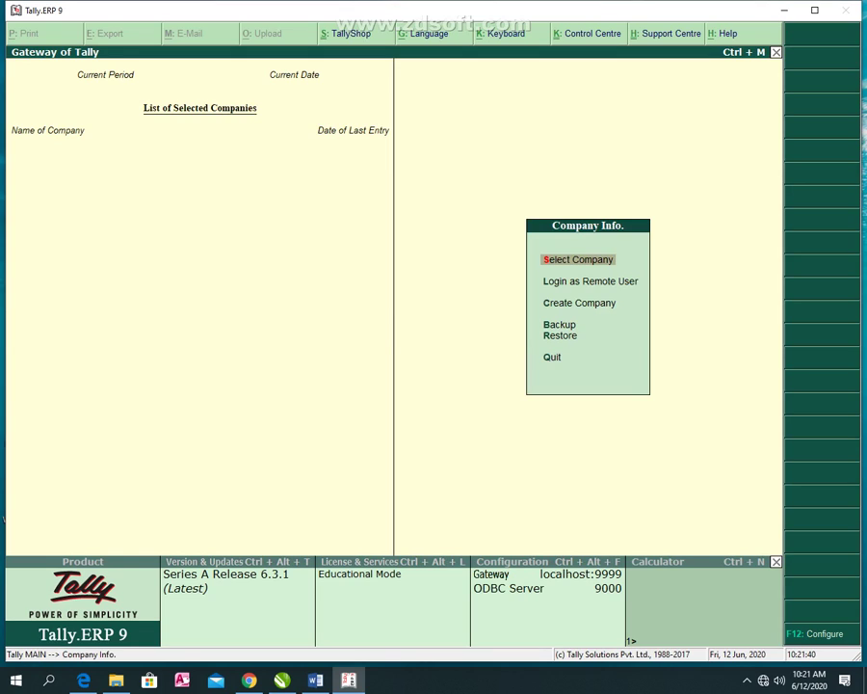
key(Return)
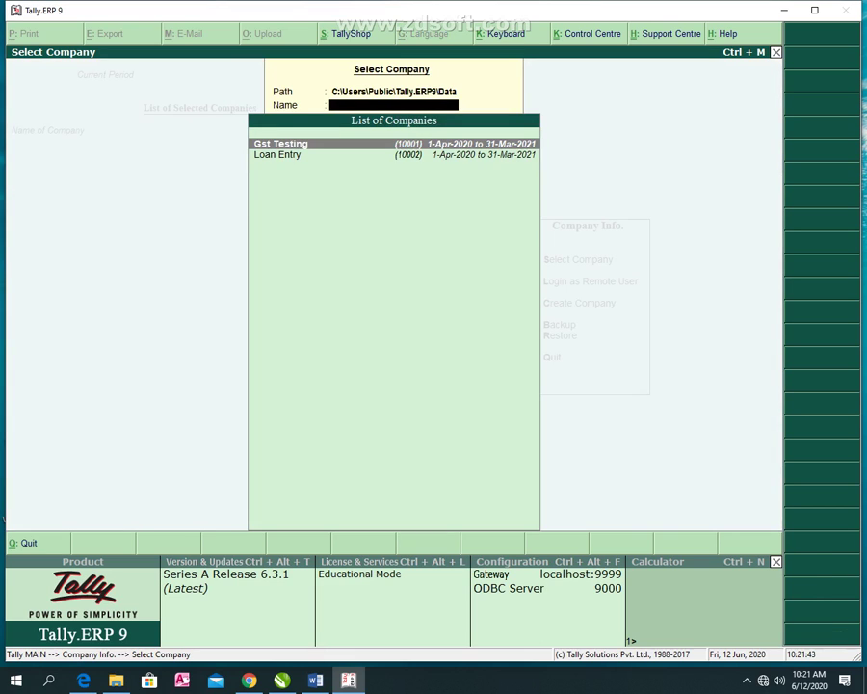
key(Return)
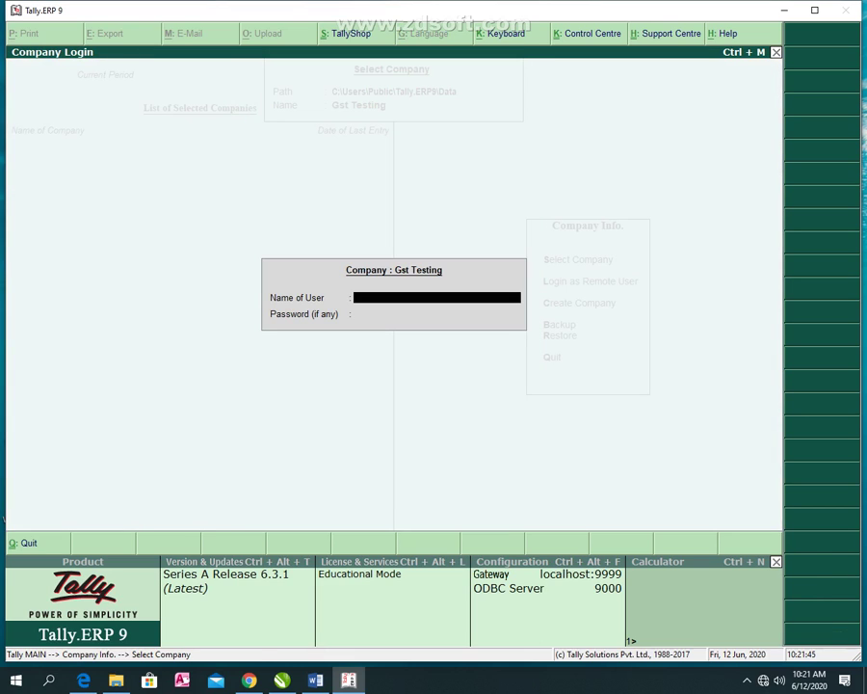
key(Escape)
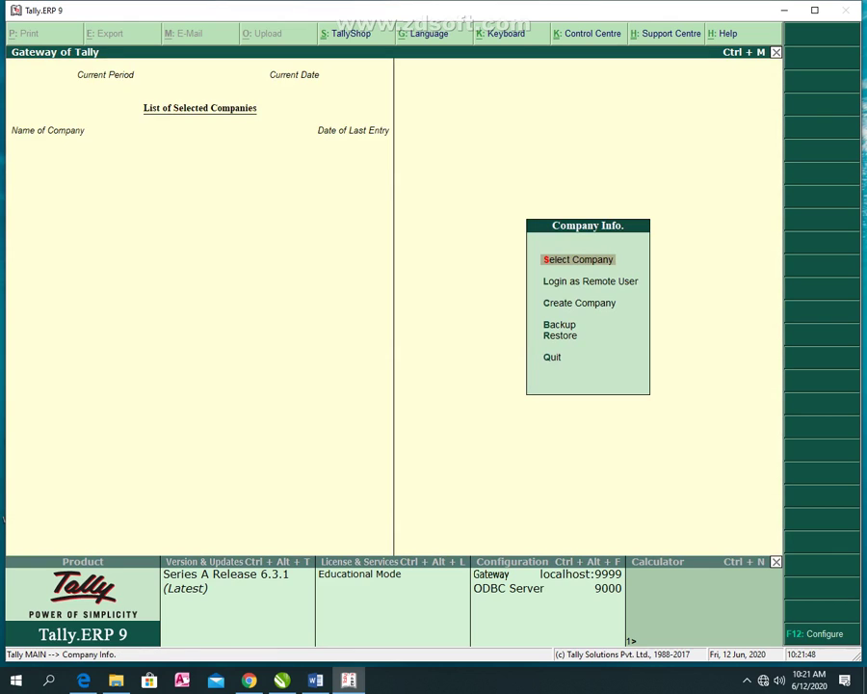
Step: Load the Loan Entry company from the list of companies
key(Return)
key(Return)
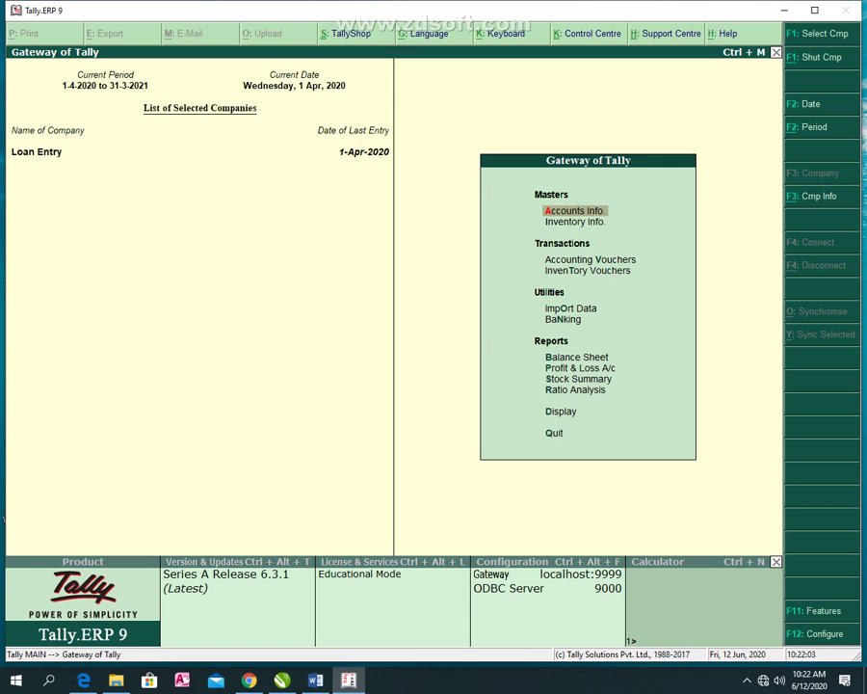
Step: Load the Gst Testing company as well, logging in with the company's user name and password
key(alt+F3)
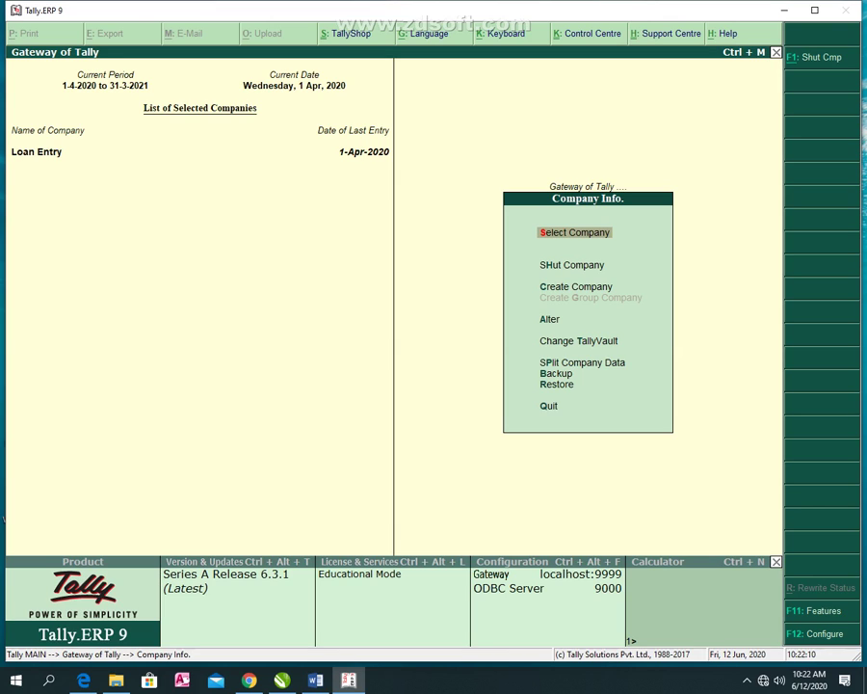
key(Return)
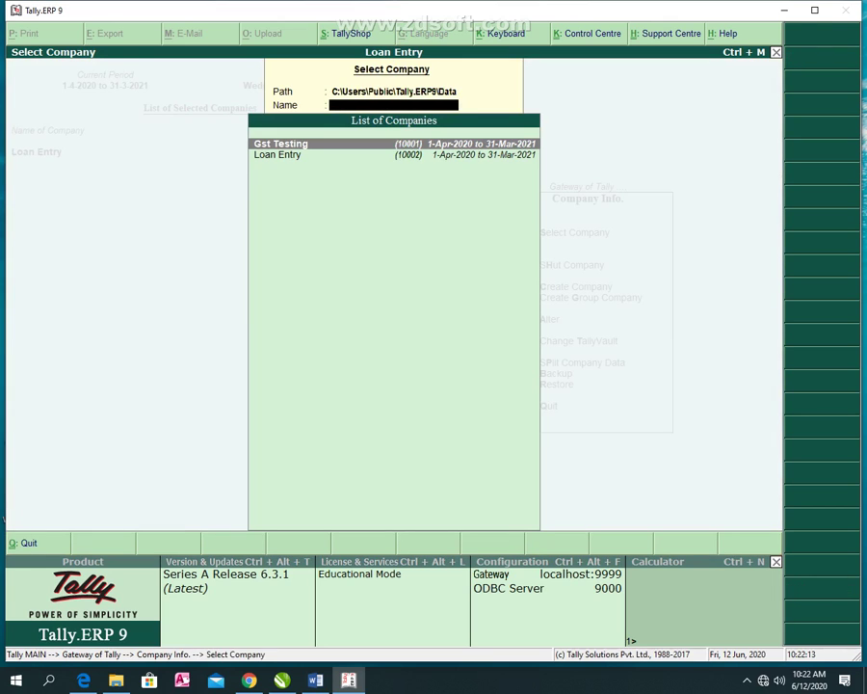
key(Return)
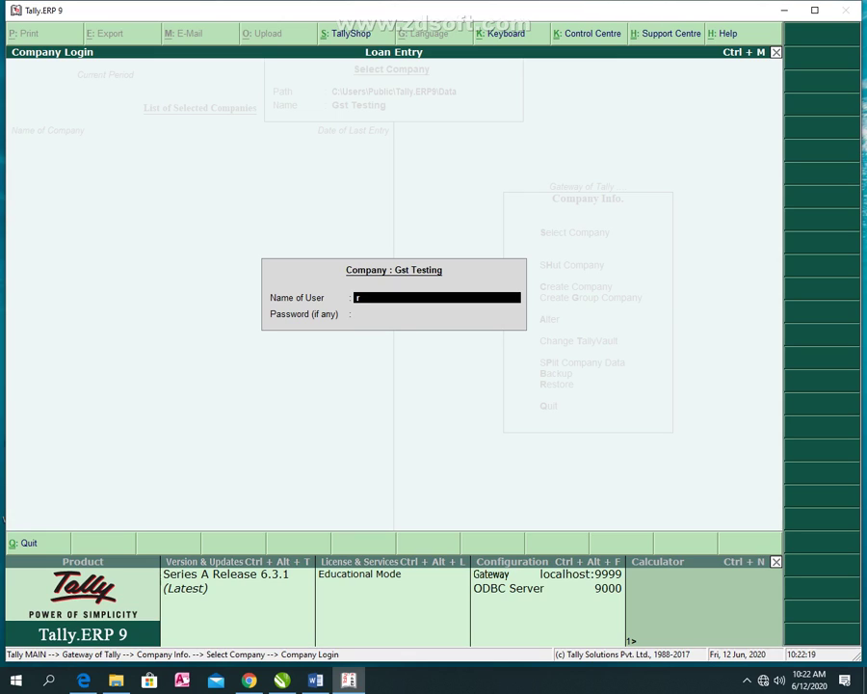
text(amsics)
key(Return)
text(******)
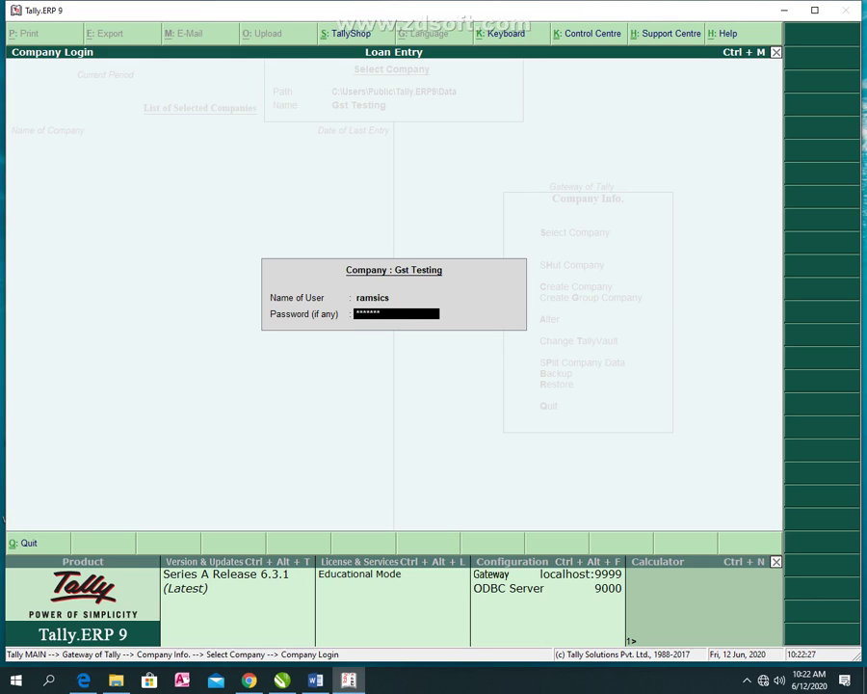
text(*)
key(Return)
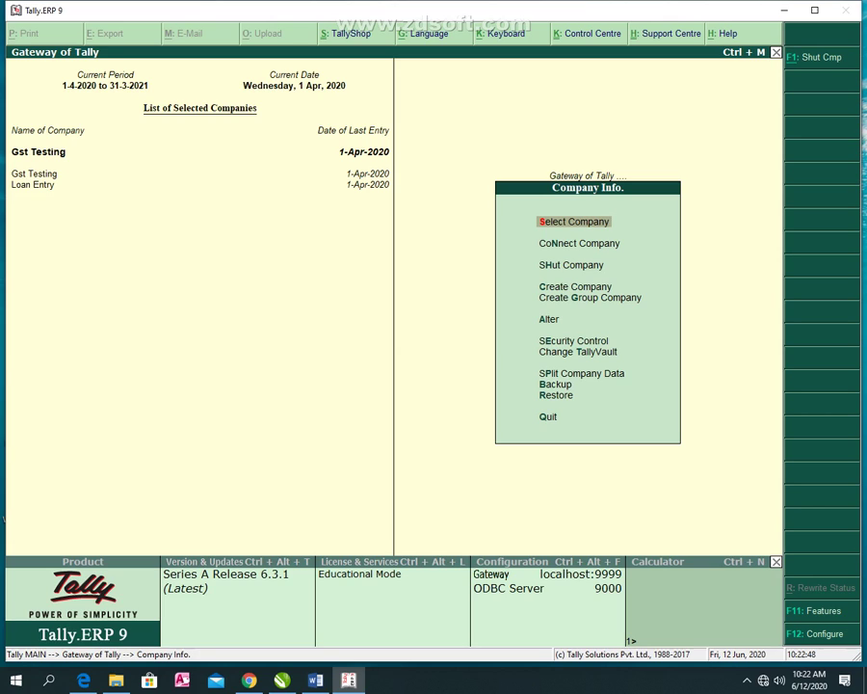
Step: Start creating a group company and name it Group Vodaphone & Idea
key(Down)
key(Down)
key(Down)
key(Down)
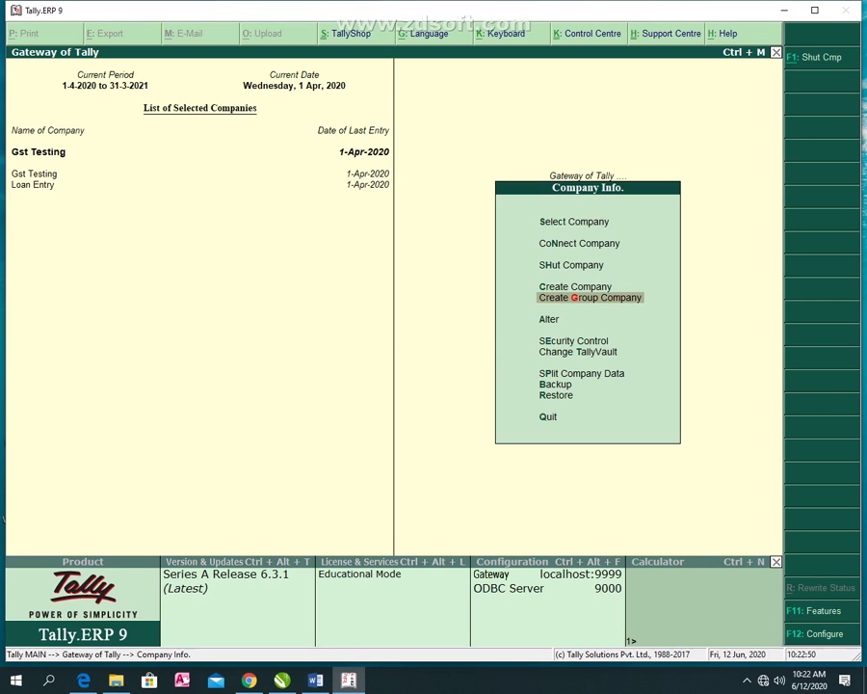
key(Return)
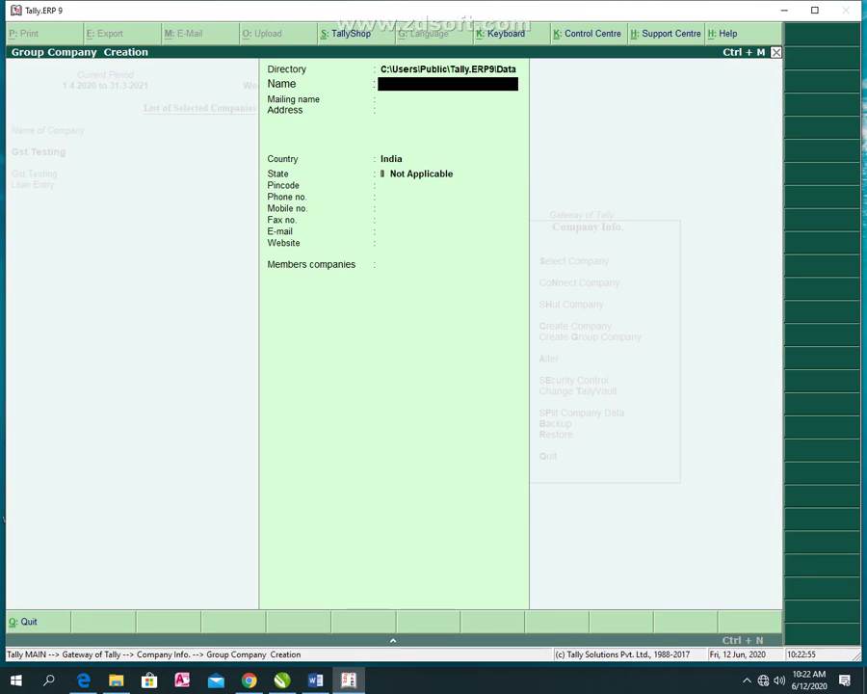
text(Group LG&)
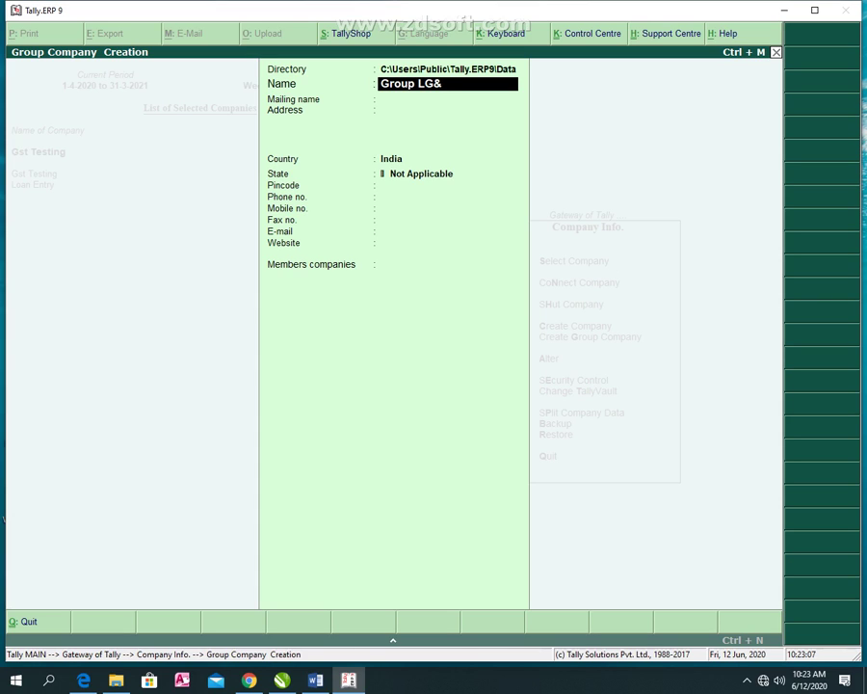
text( Air)
key(BackSpace)
key(BackSpace)
key(BackSpace)
key(BackSpace)
key(BackSpace)
key(BackSpace)
key(BackSpace)
key(BackSpace)
text(Vodaphone & idea)
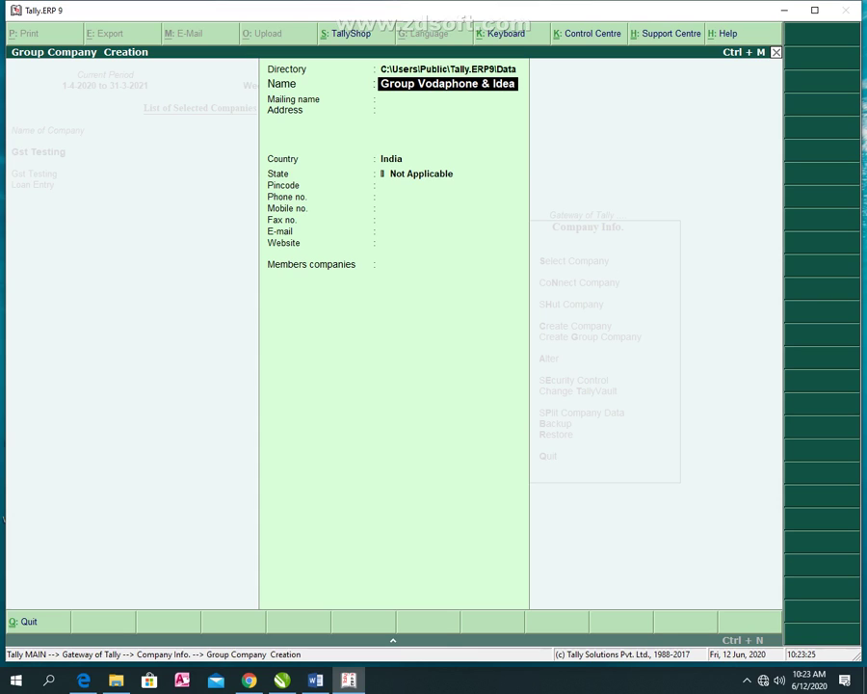
key(Return)
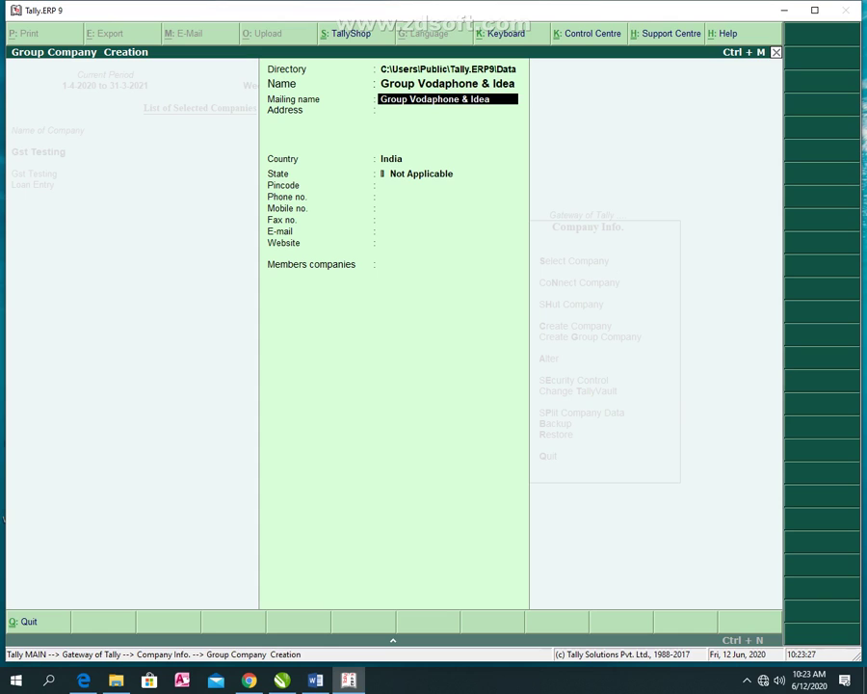
Step: Keep the group's mailing name, set its state to Madhya Pradesh and leave the address and contact details blank
key(Return)
key(Return)
key(Return)
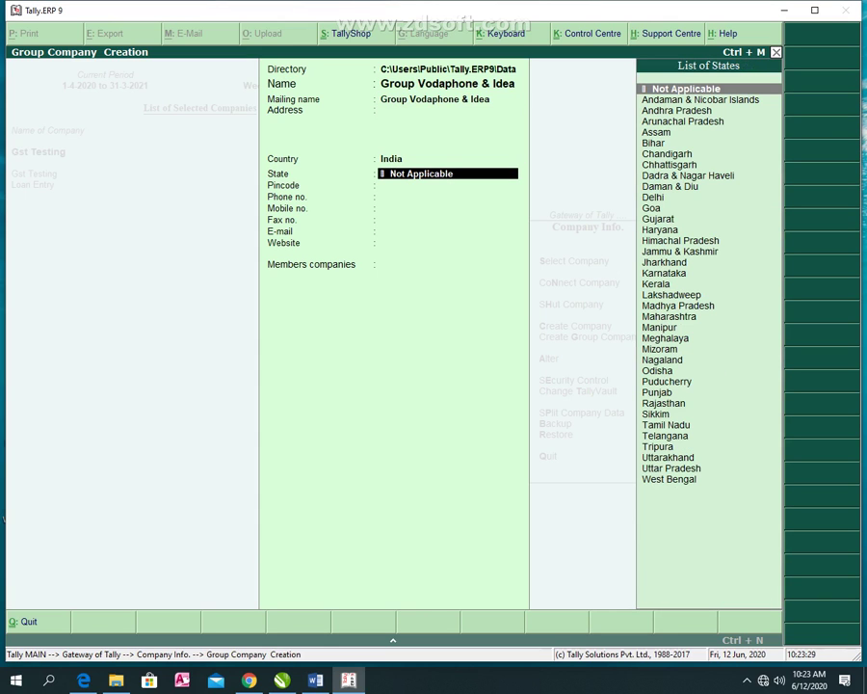
text(M)
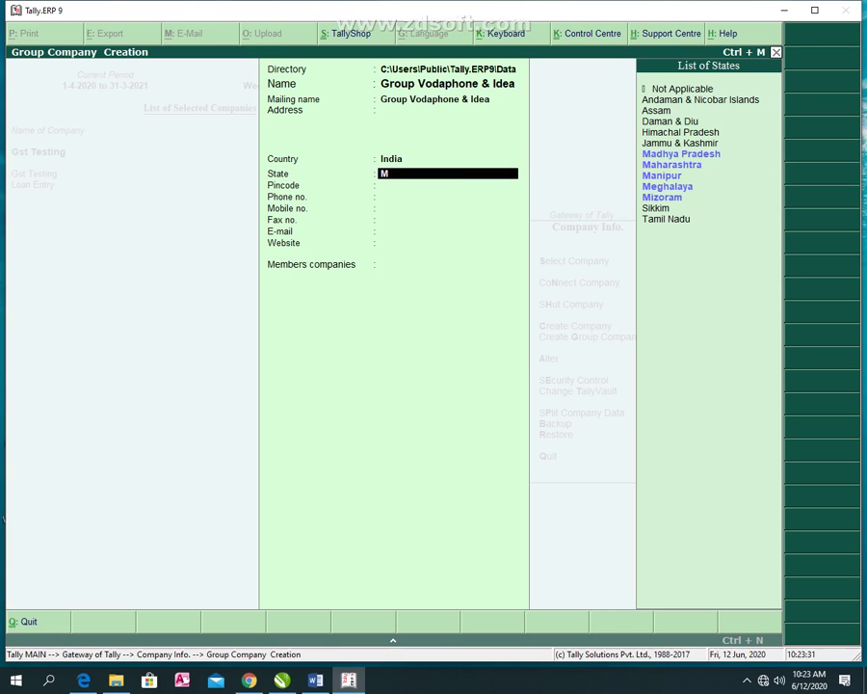
key(Down)
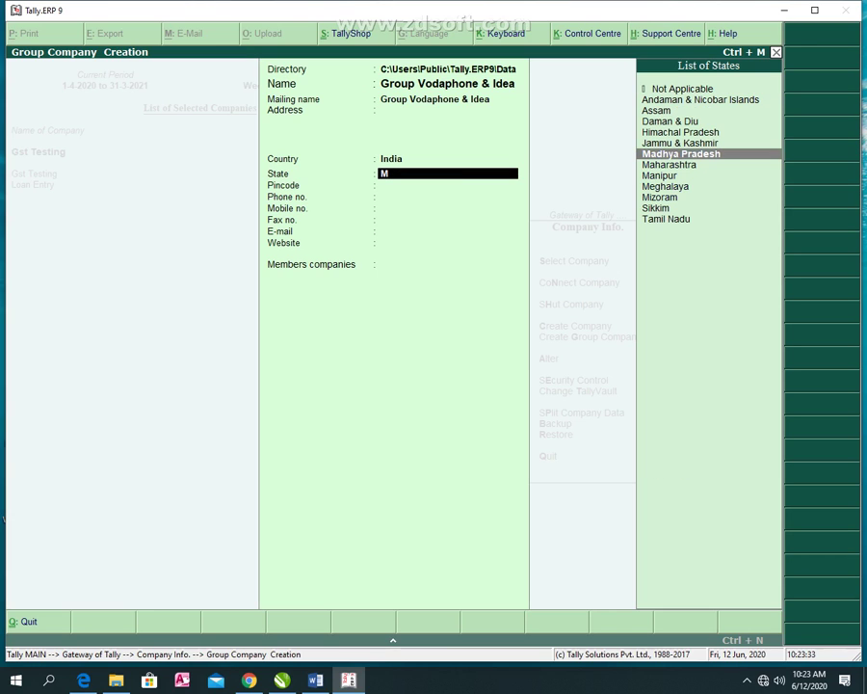
key(Return)
key(Return)
key(Return)
key(Return)
key(Return)
key(Return)
key(Return)
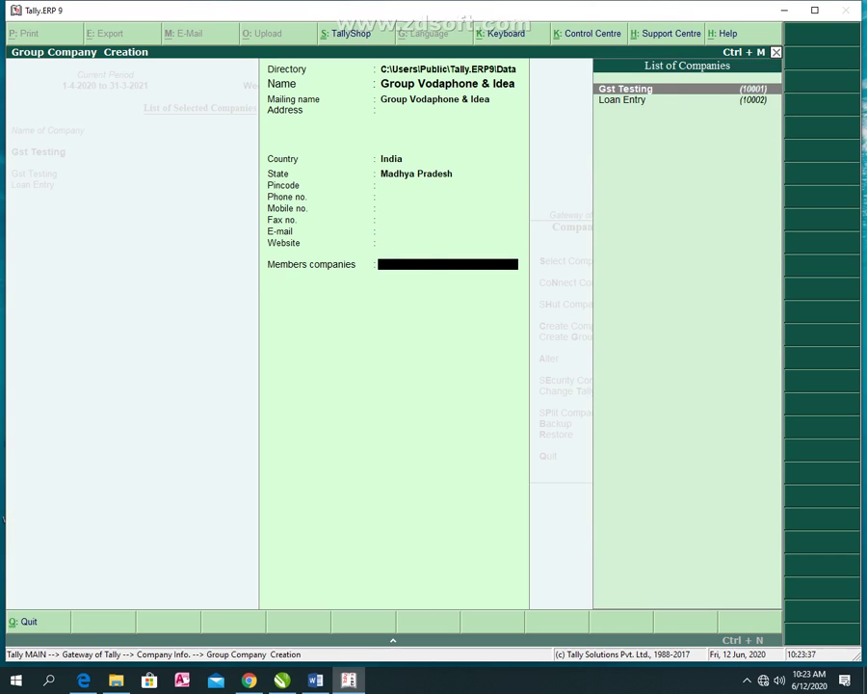
Step: Add Gst Testing and Loan Entry as member companies, save the group company and return to the Gateway of Tally
key(Return)
key(Return)
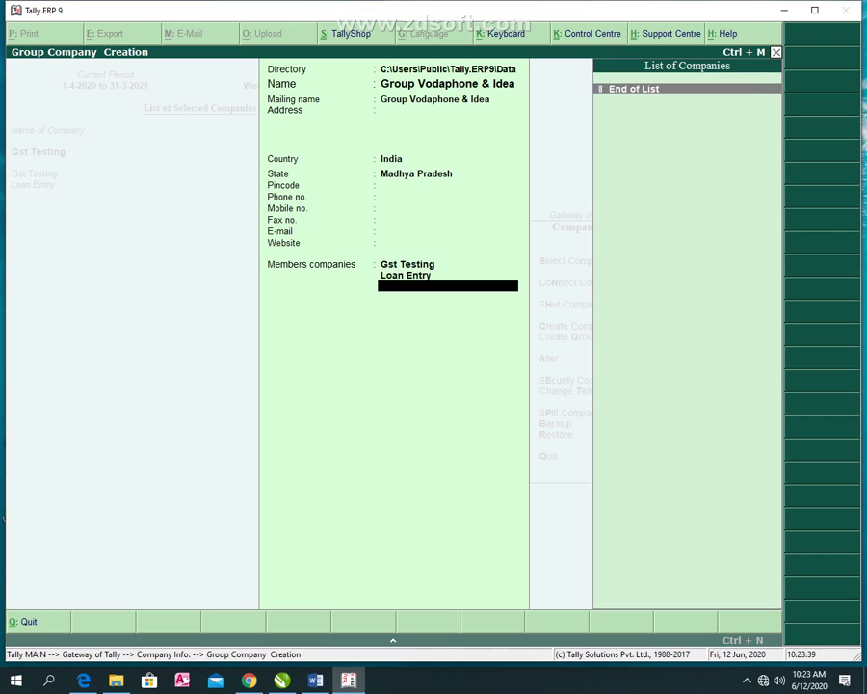
key(Return)
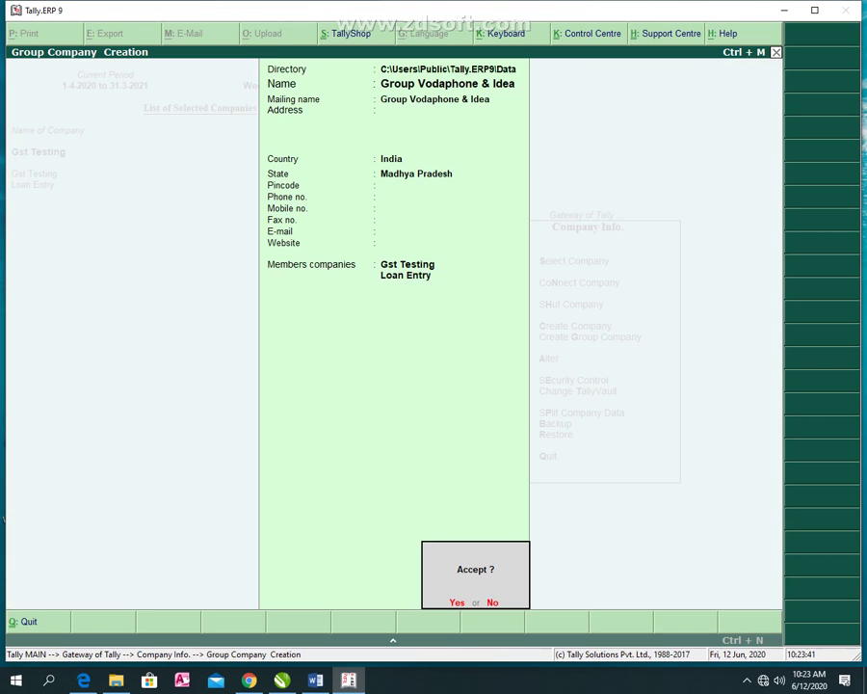
key(Return)
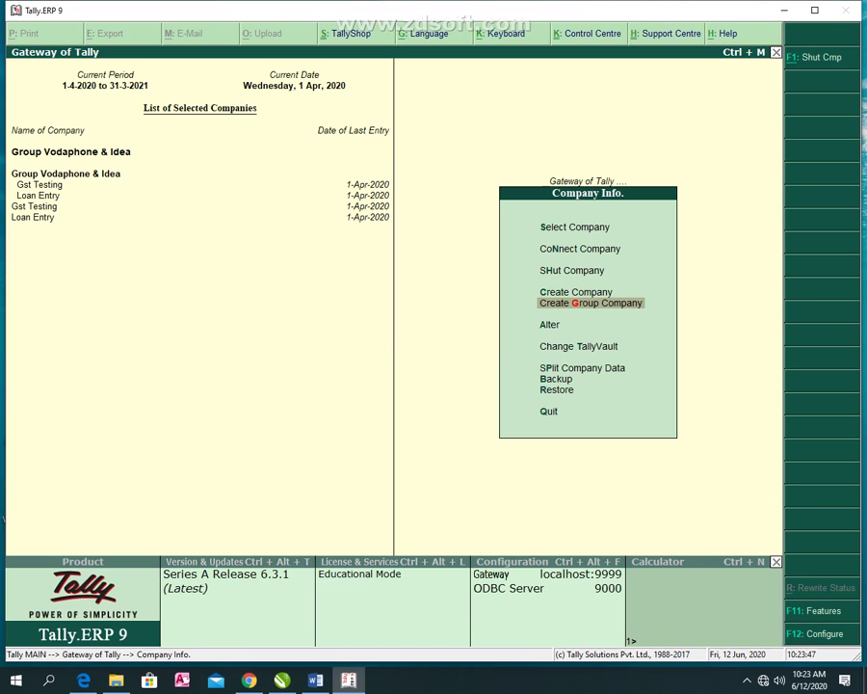
key(Escape)
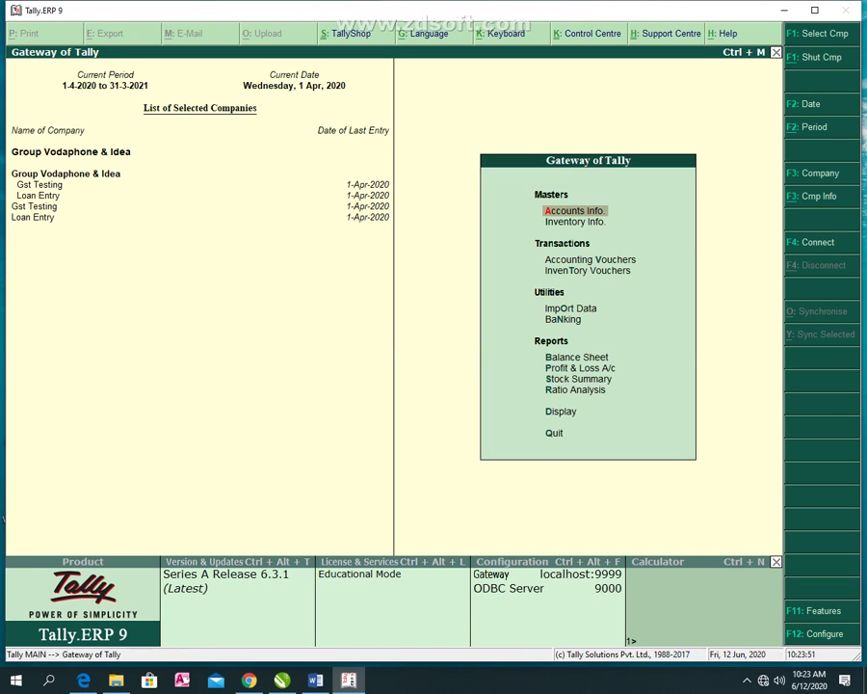
Step: Shut the Gst Testing company and the Group Vodaphone & Idea company
key(alt+F3)
key(Down)
key(Down)
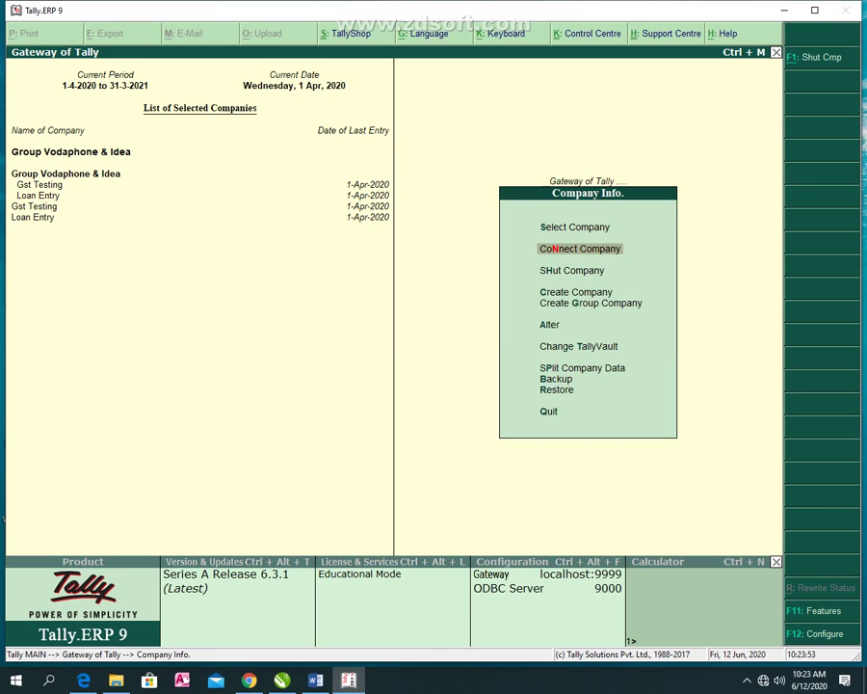
key(Return)
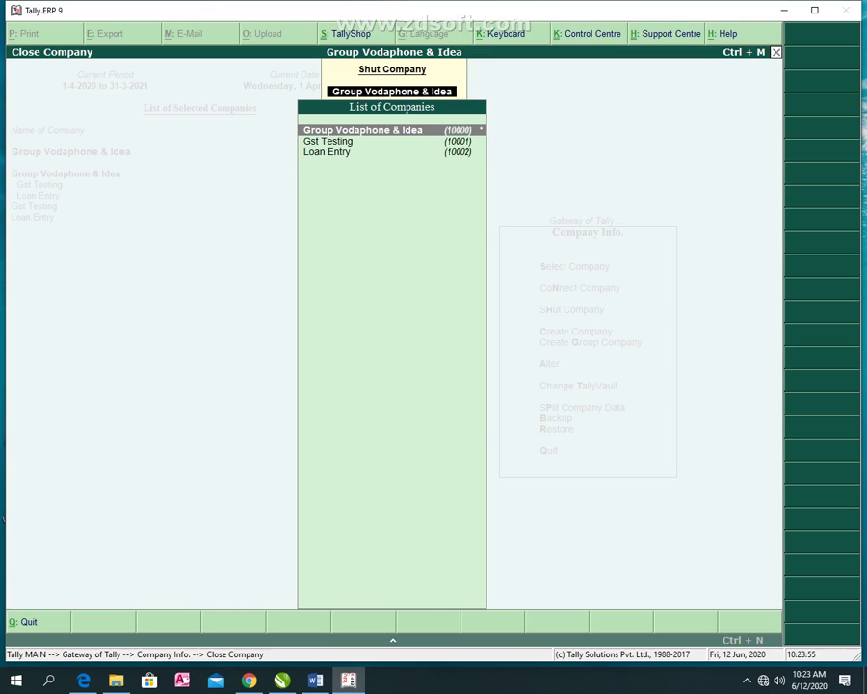
key(Down)
key(Return)
key(Down)
key(Up)
key(Return)
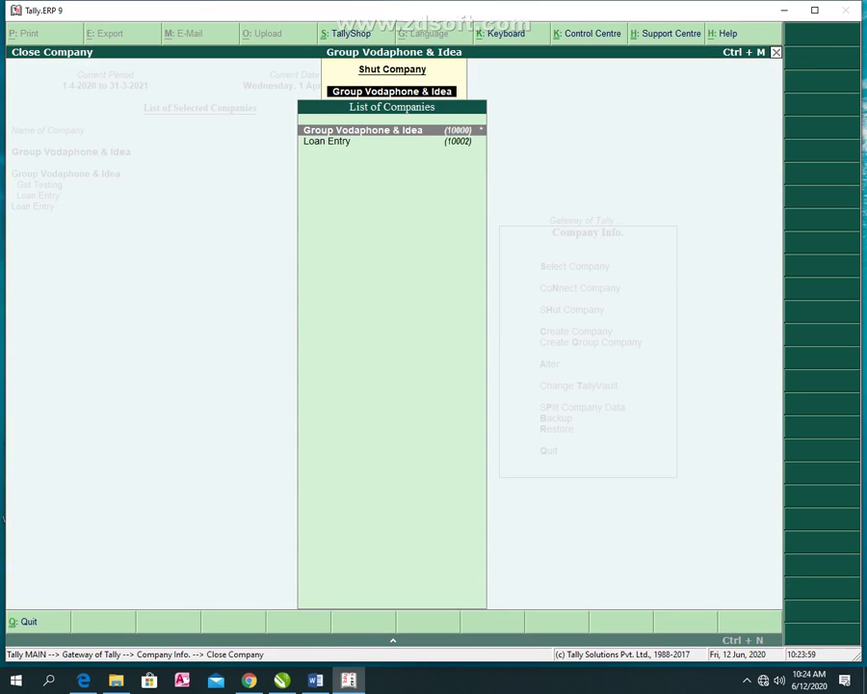
key(Return)
Step: Shut the Loan Entry company and quit Tally.ERP 9
key(Down)
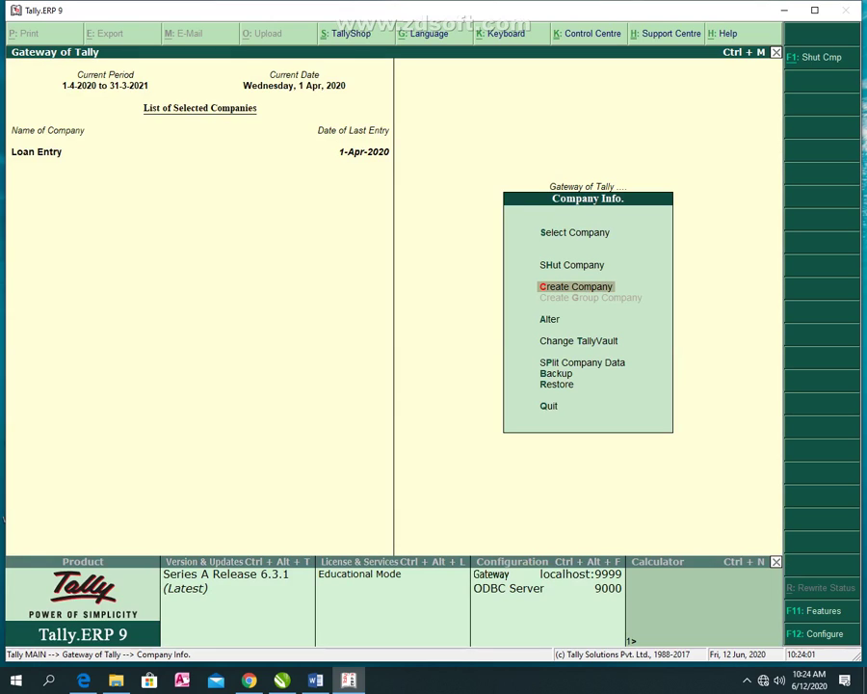
key(Return)
key(Escape)
key(Up)
key(Return)
key(Return)
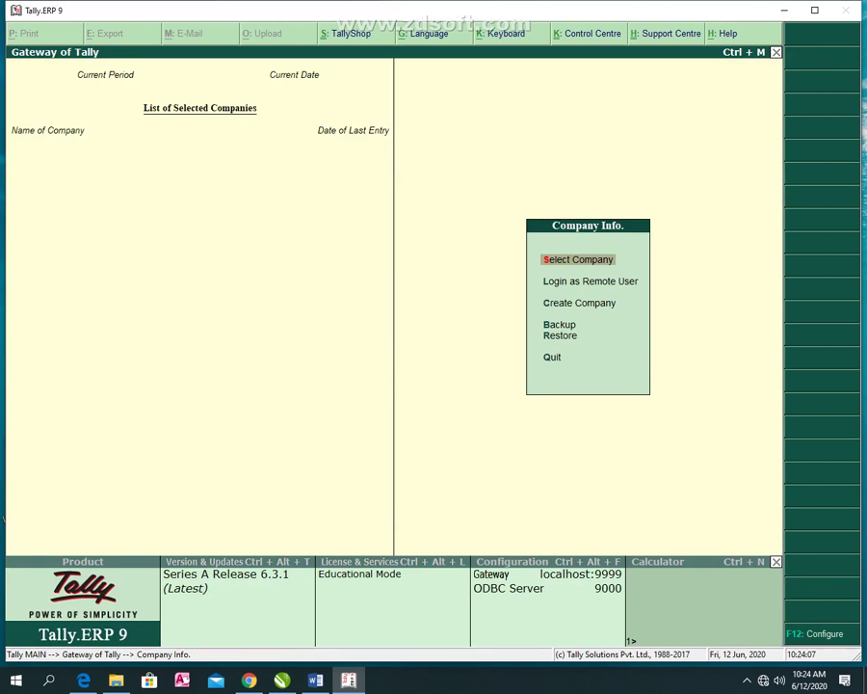
key(Escape)
key(Return)
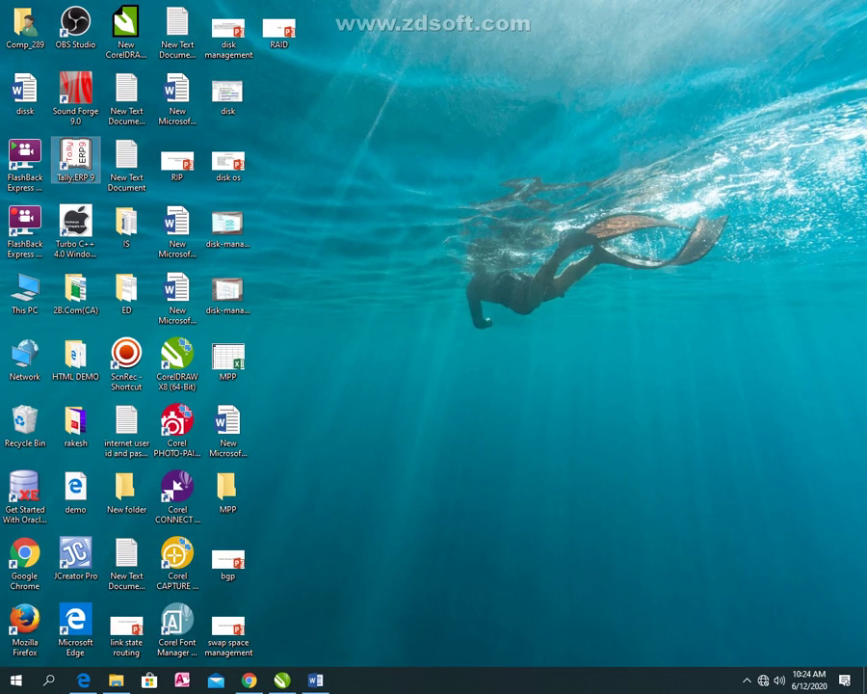
double_click(76, 157)
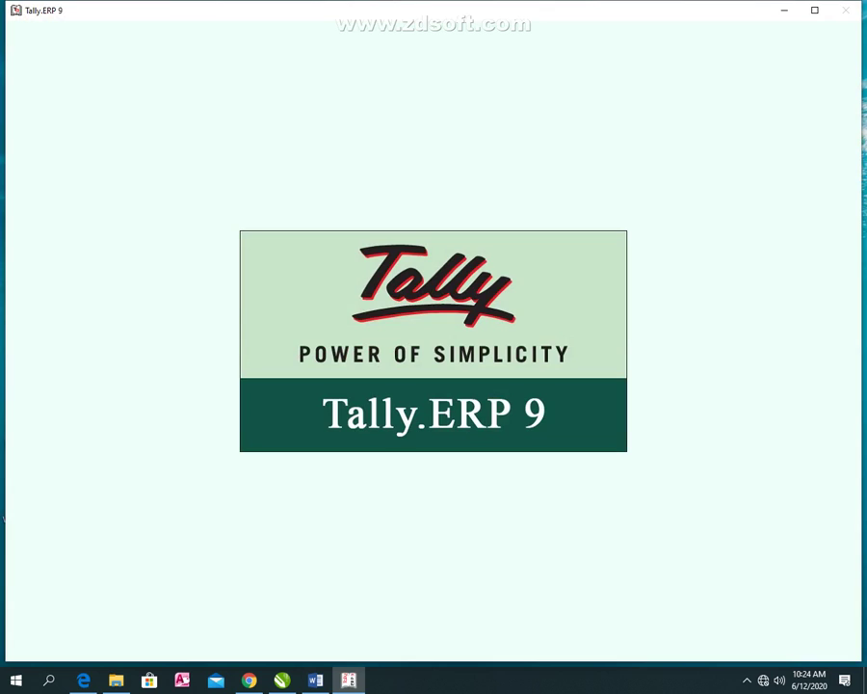
click(747, 680)
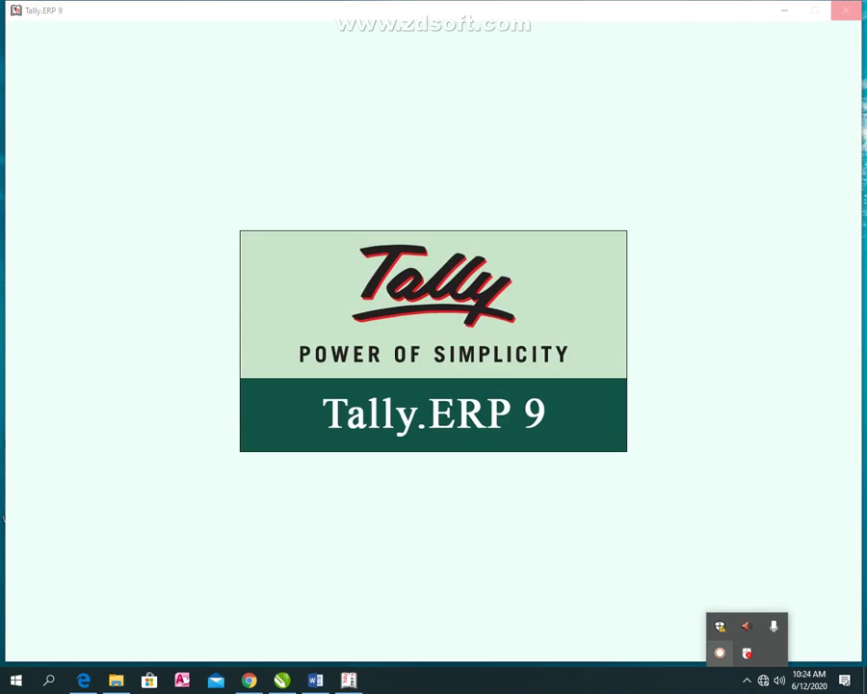
click(771, 539)
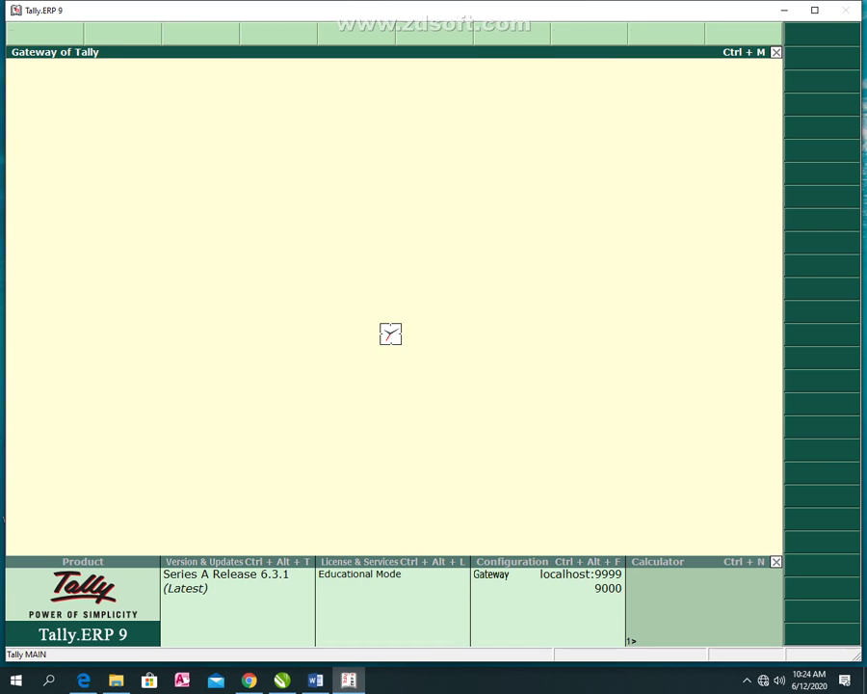
key(q)
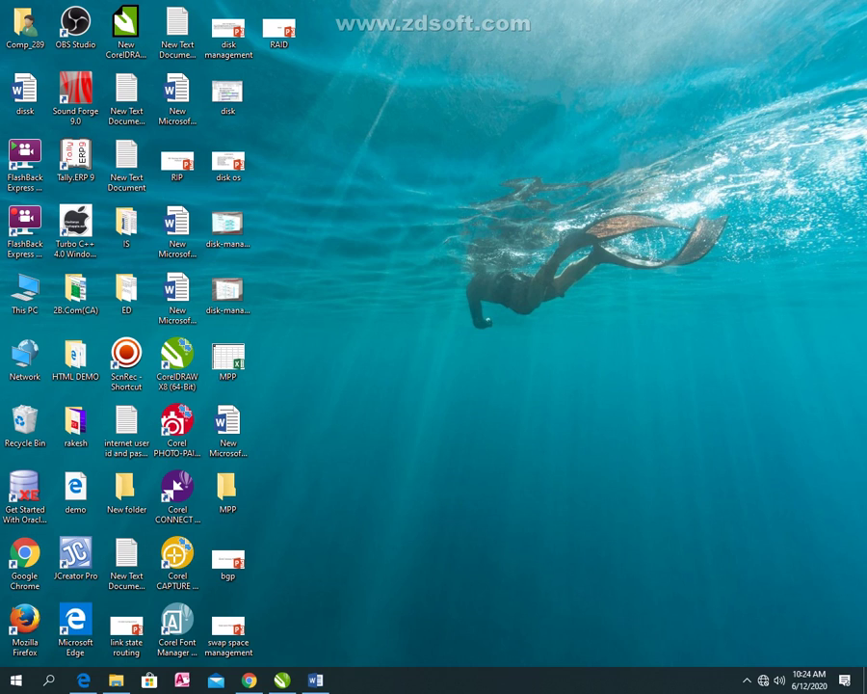
Step: Refresh the desktop, start Tally.ERP 9 in Educational Mode and leave the Gst Testing login blank
right_click(393, 265)
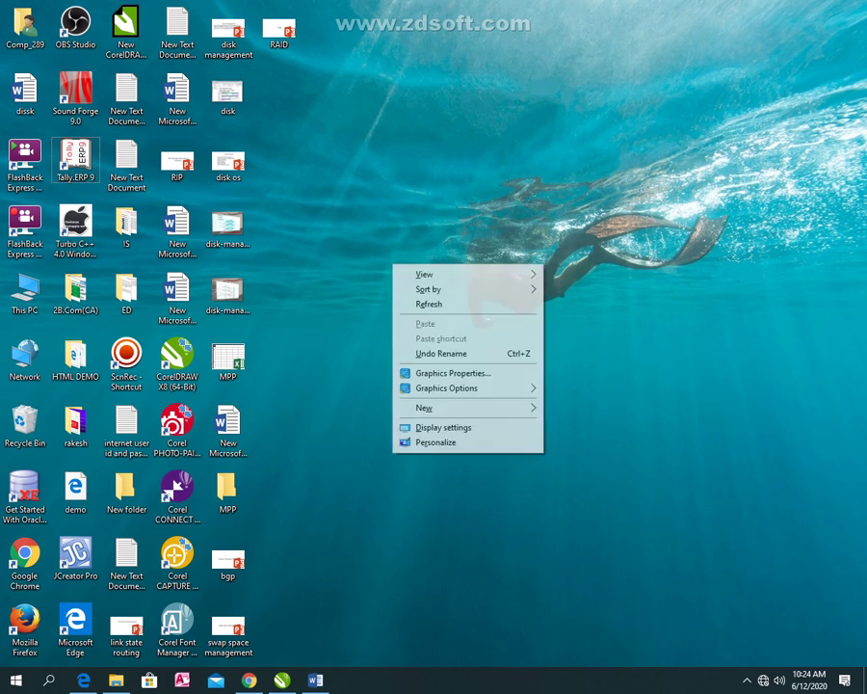
click(429, 302)
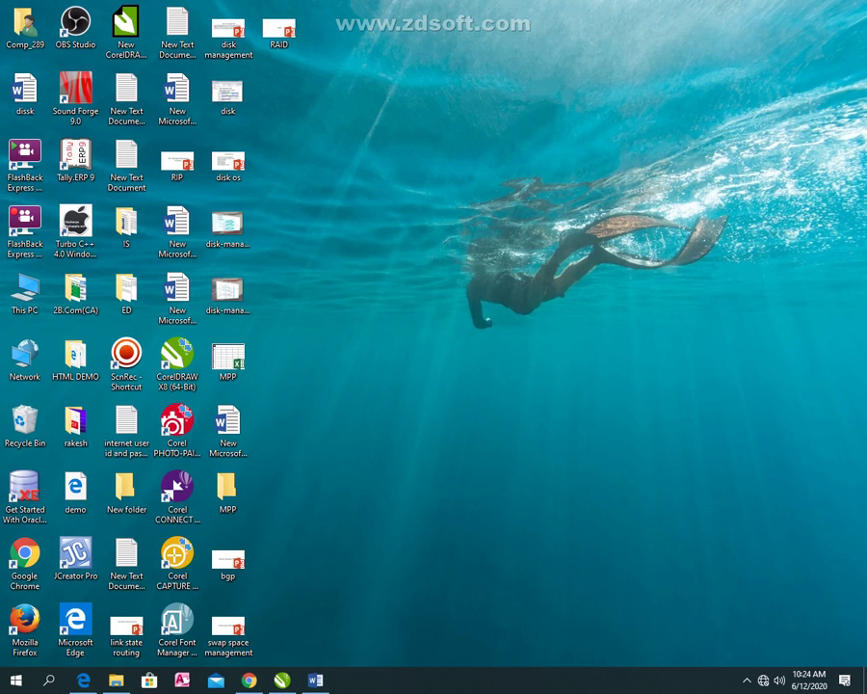
double_click(75, 156)
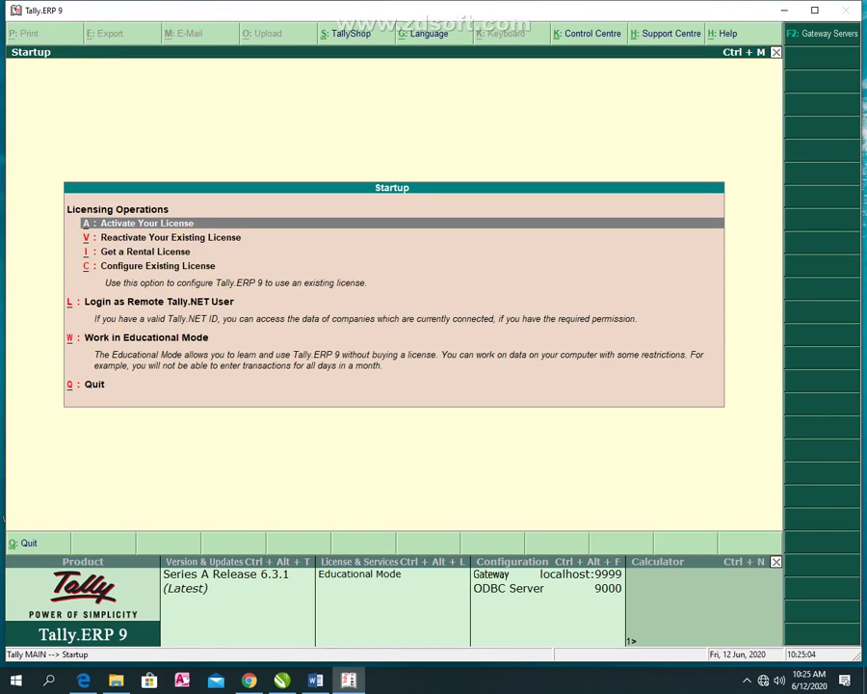
key(w)
key(Return)
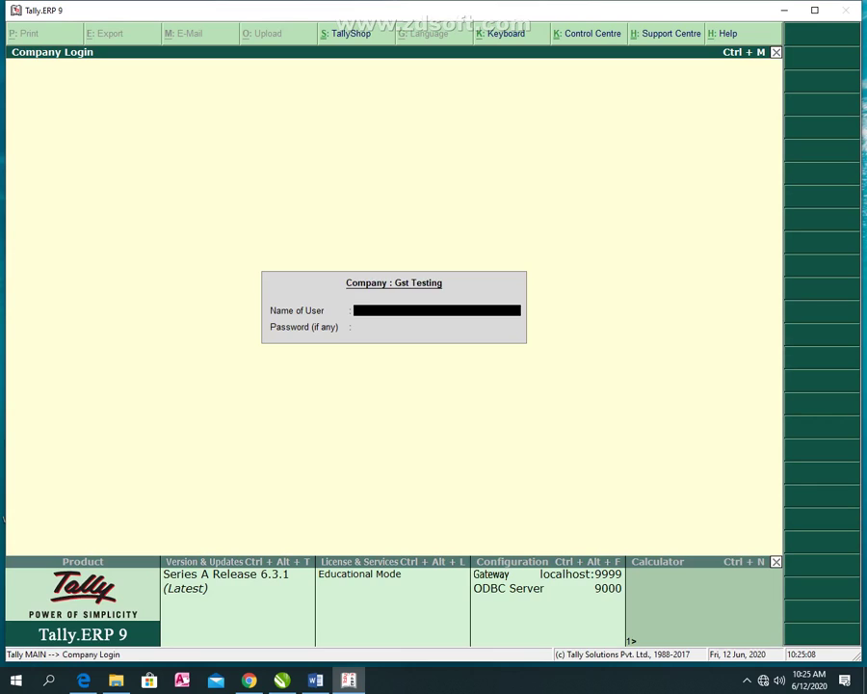
key(Return)
key(Return)
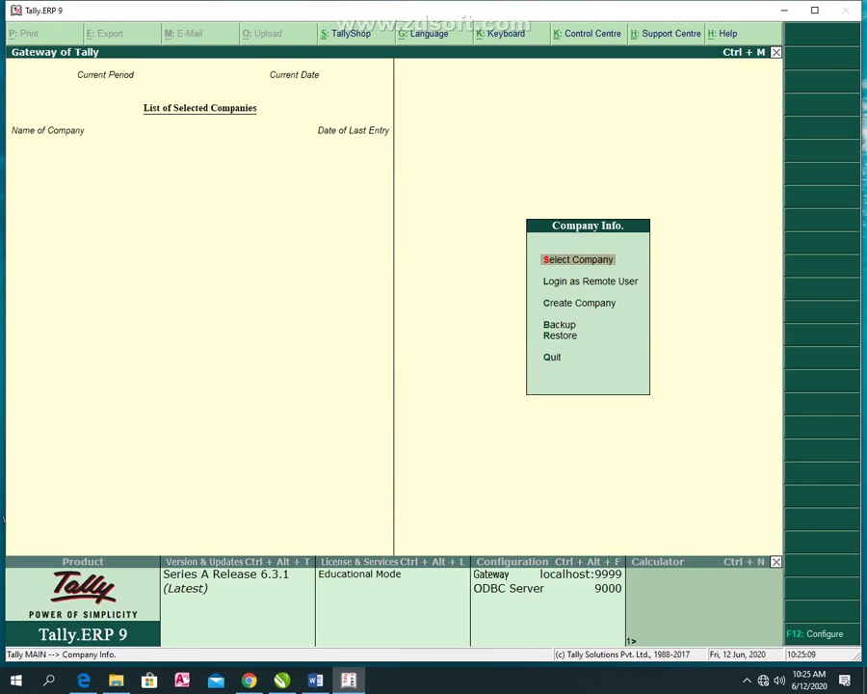
Step: Open the Group Vodaphone & Idea company, logging in to Gst Testing with the user name and password
key(Return)
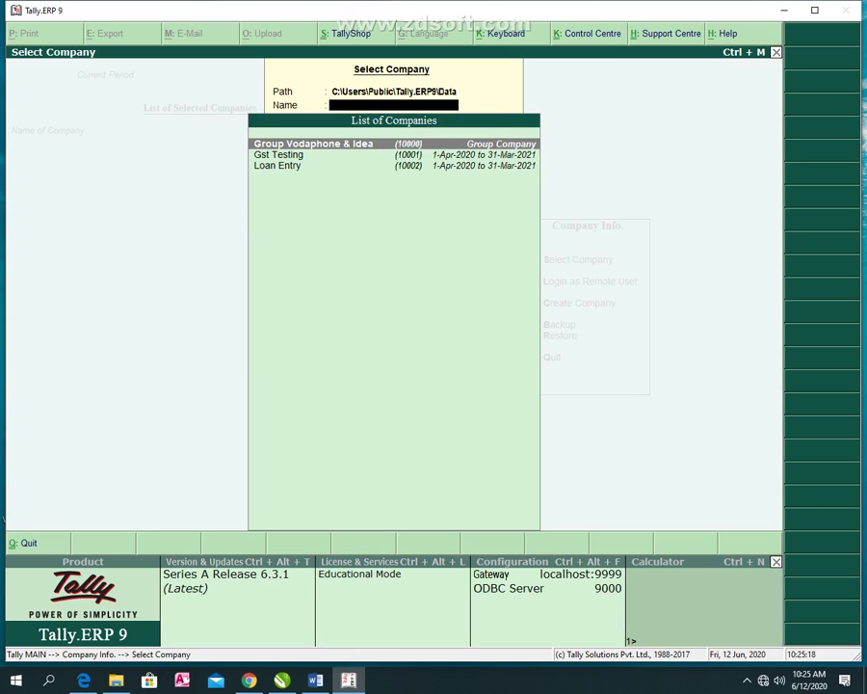
key(Return)
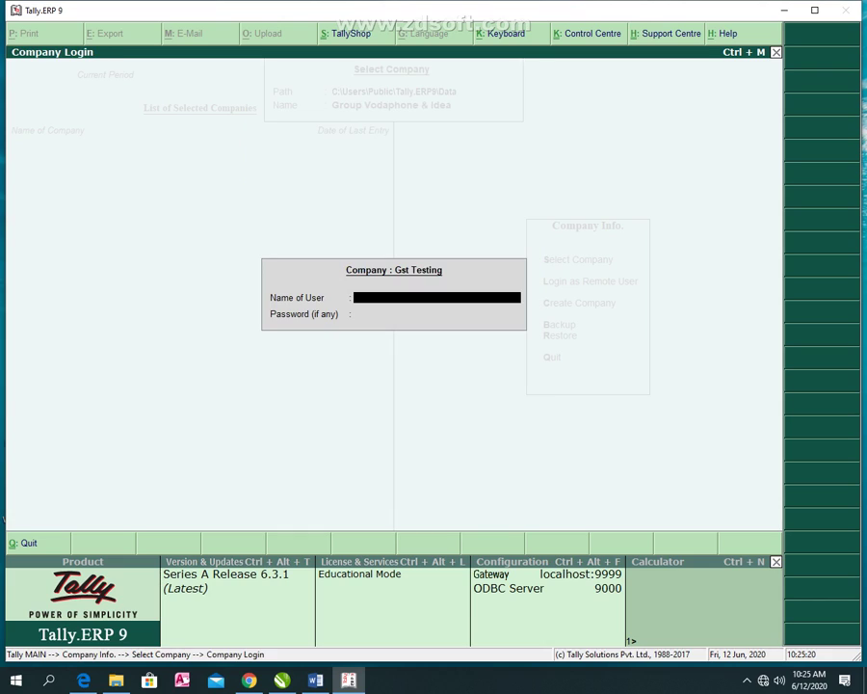
text(ramsics)
key(Return)
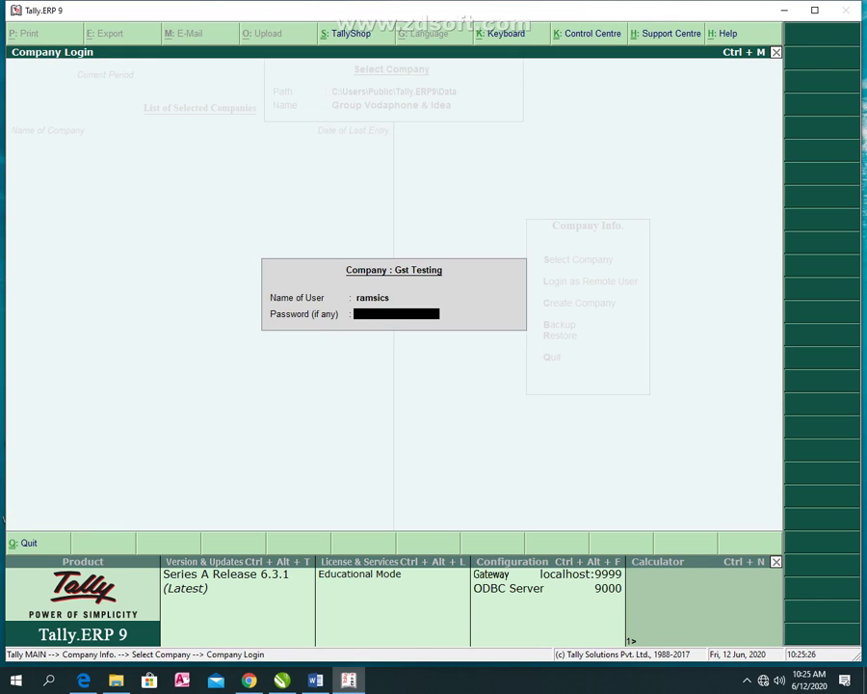
text(********)
key(Return)
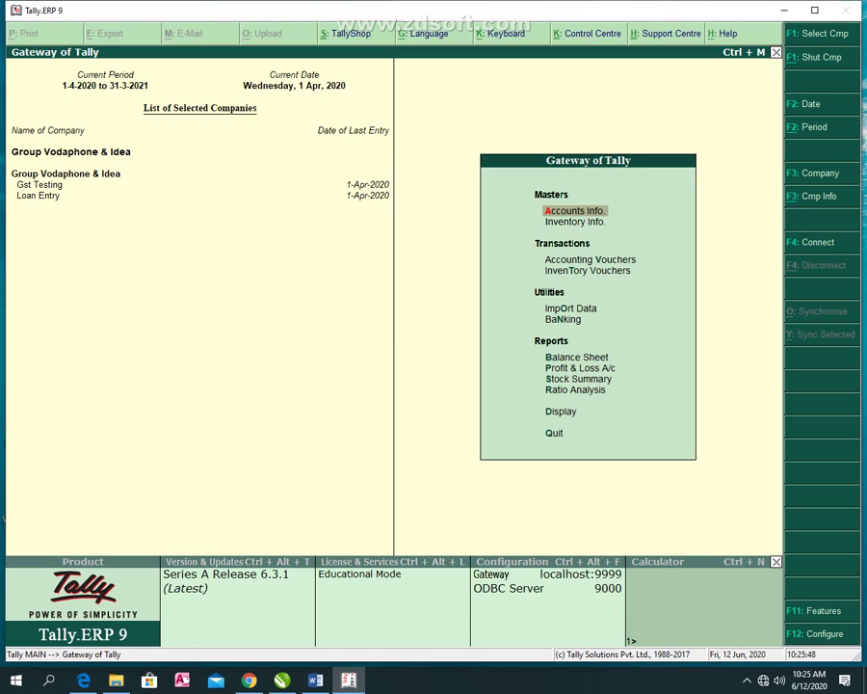
Step: Examine the group company's account groups options and the list of ledgers available for display
key(Return)
key(Return)
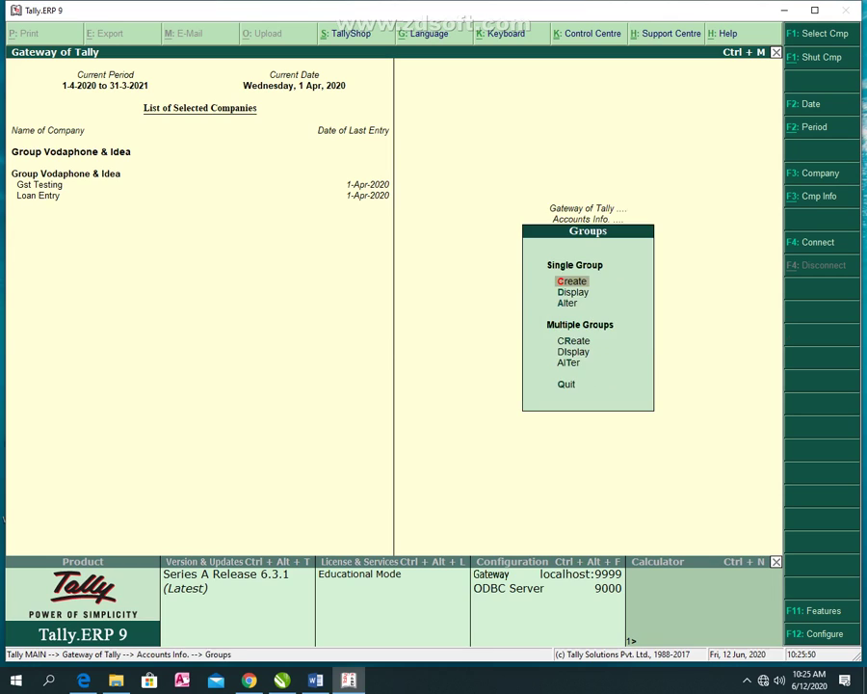
key(Escape)
key(Down)
key(Return)
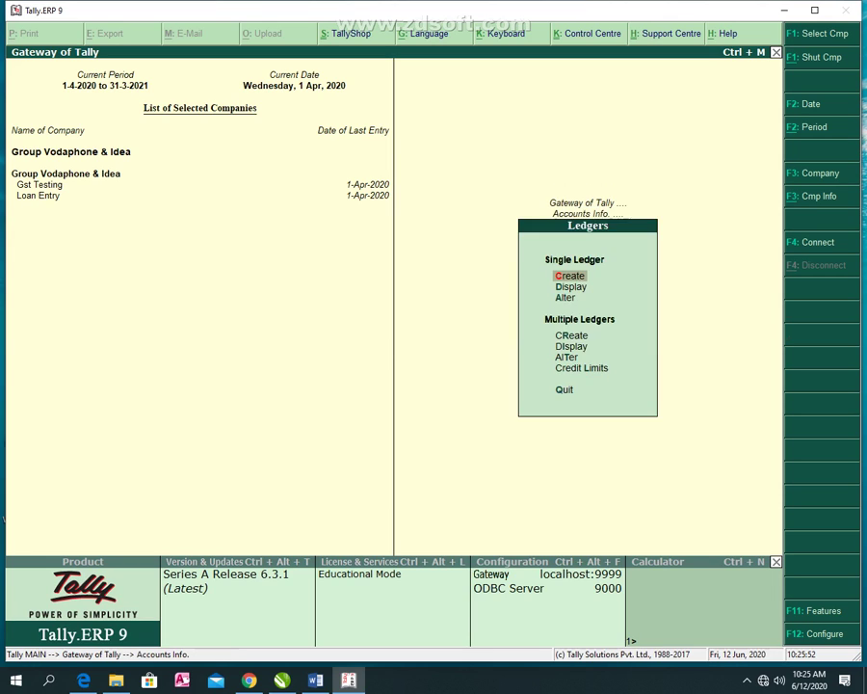
key(Down)
key(Down)
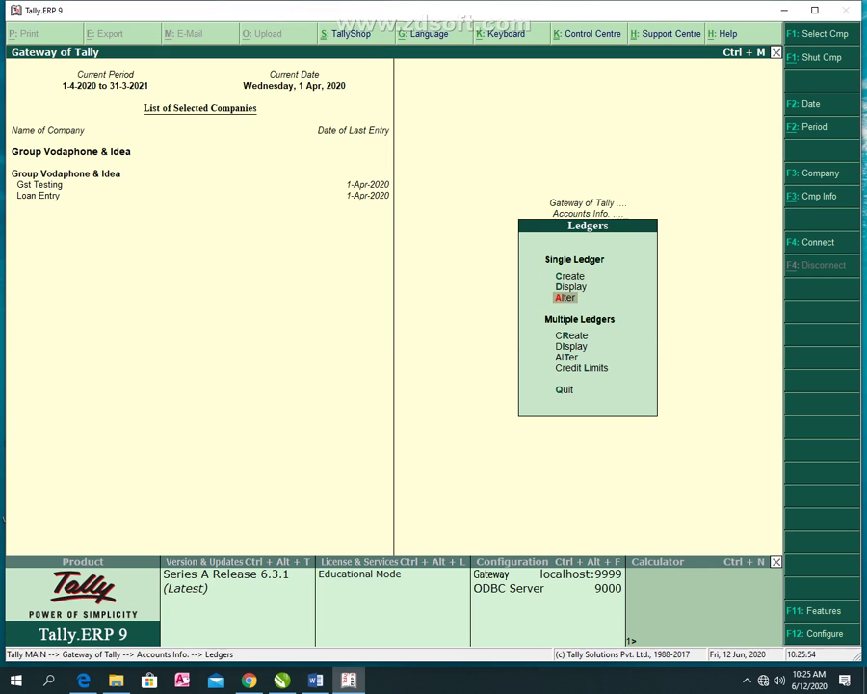
key(Up)
key(Return)
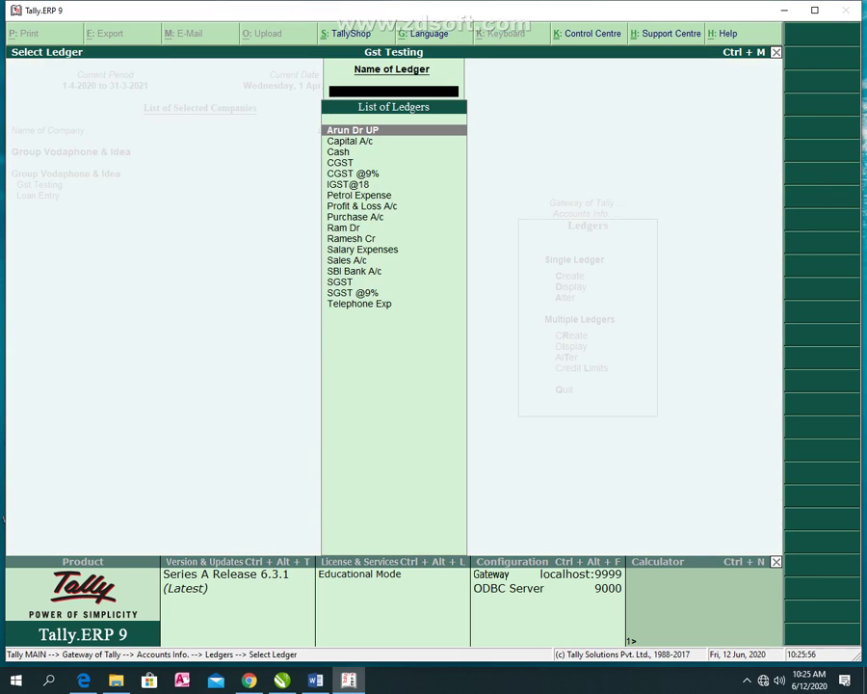
key(Escape)
key(Escape)
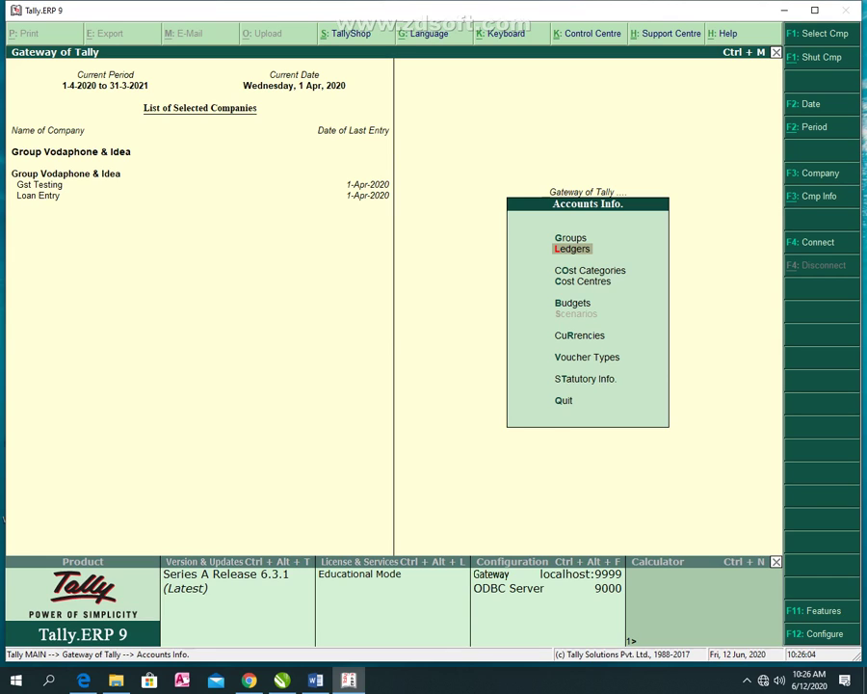
Step: Shut the Group Vodaphone & Idea company
key(alt+F3)
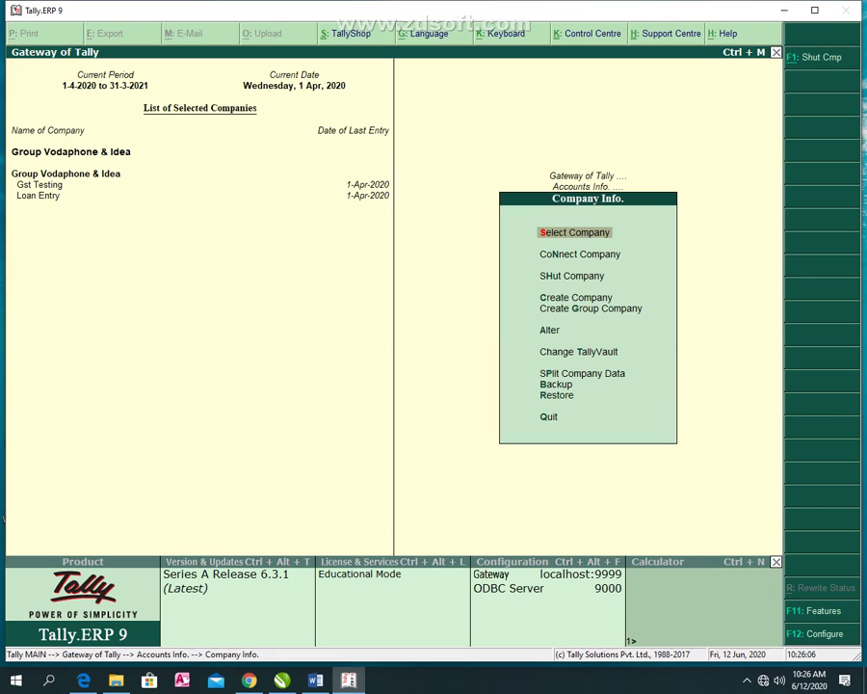
key(Down)
key(Down)
key(Return)
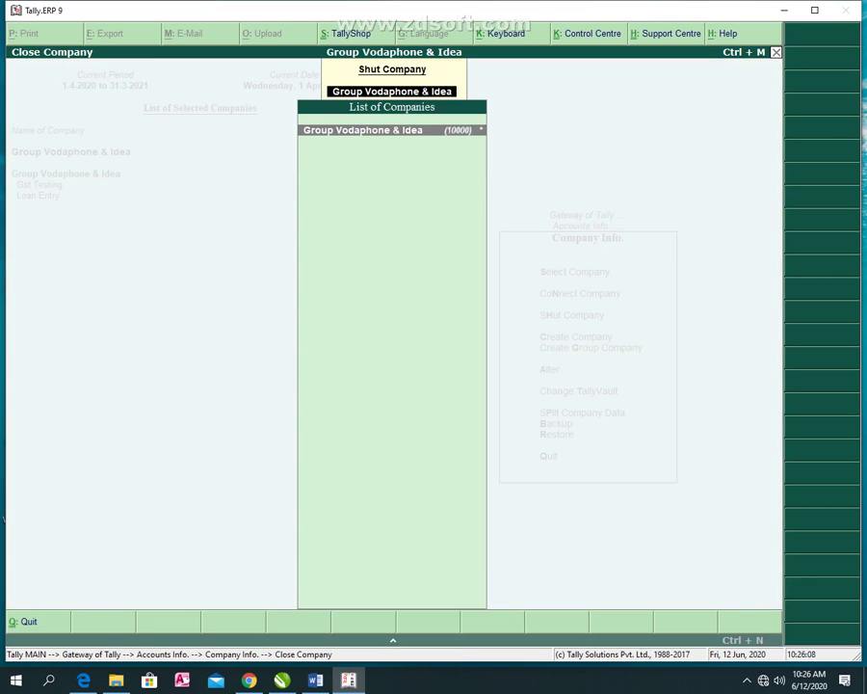
key(Return)
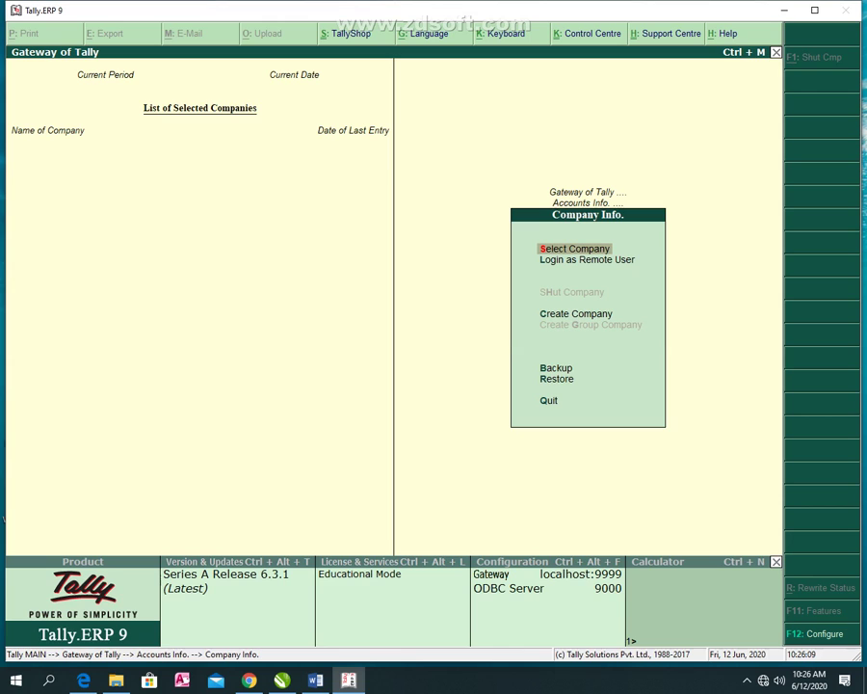
Step: Open the Loan Entry company and return to the Gateway of Tally
key(Return)
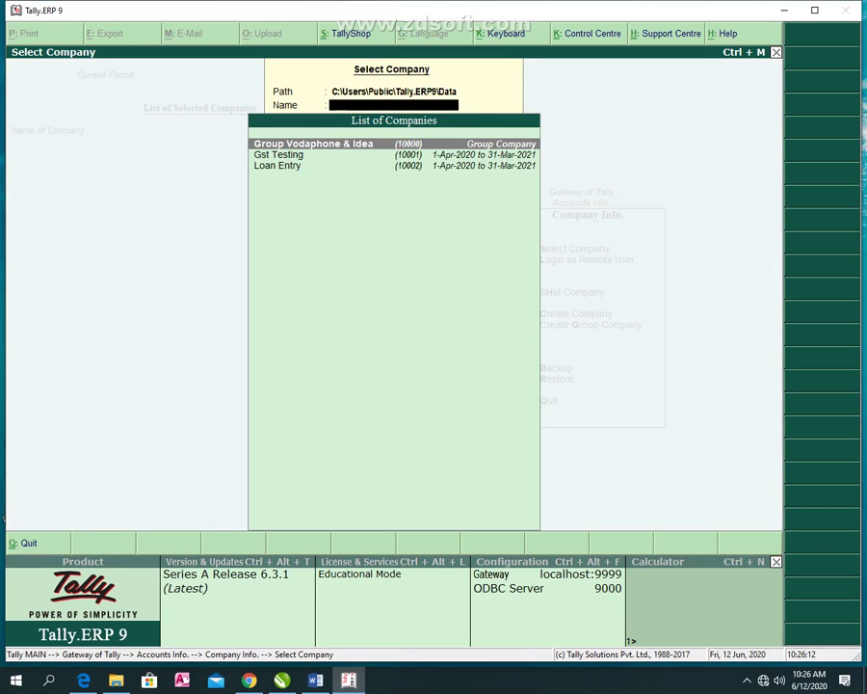
key(Down)
key(Down)
key(Return)
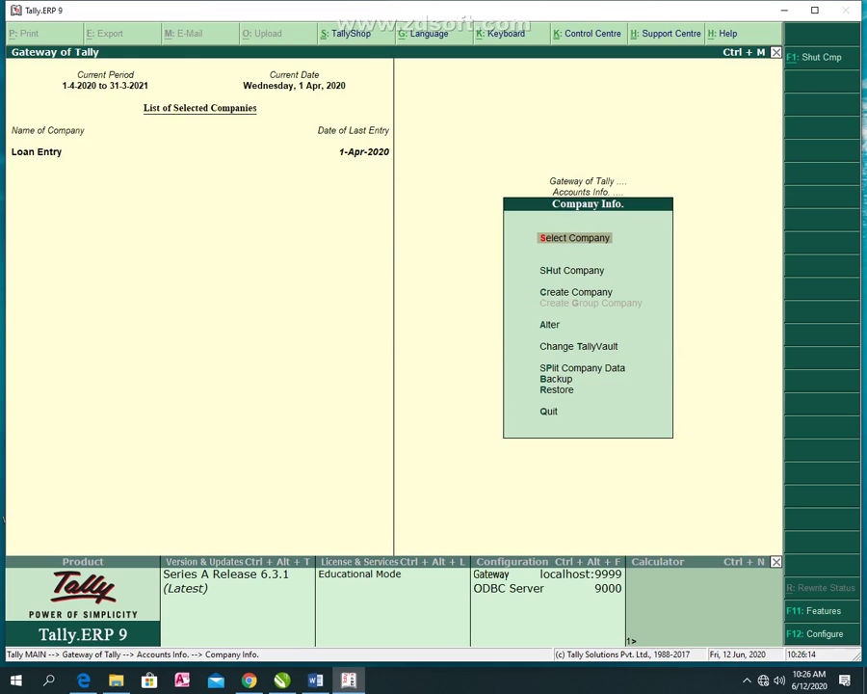
key(Escape)
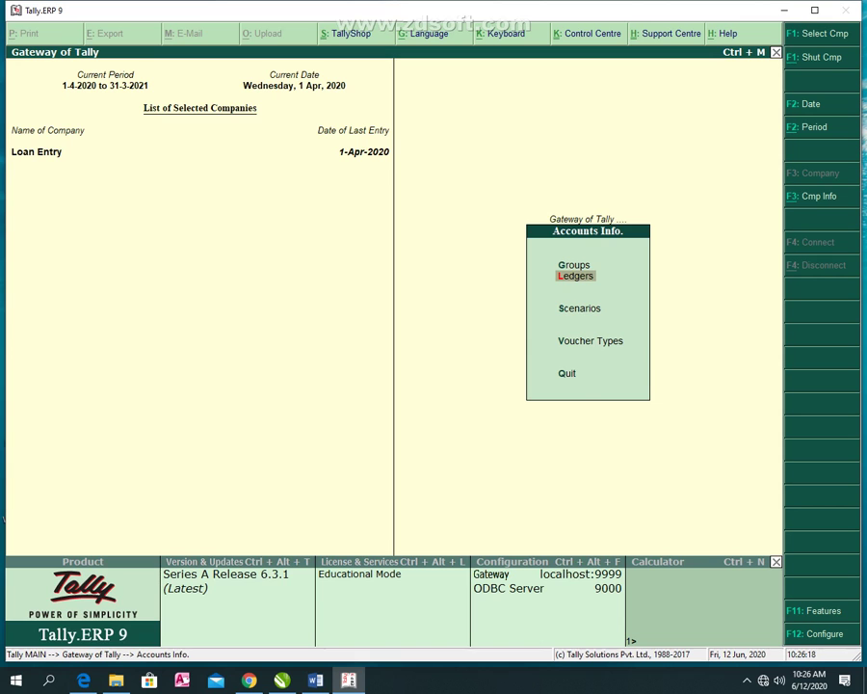
key(Escape)
Step: Check the Unit V topics in BCA.pdf and view Loan Entry's TallyVault password form without setting a password
key(alt+Tab)
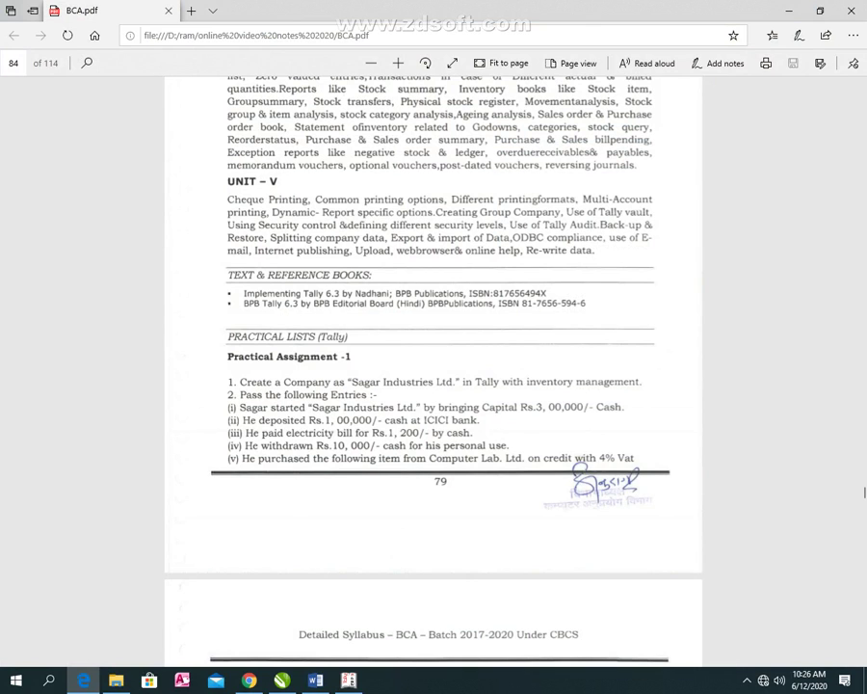
key(alt+Tab)
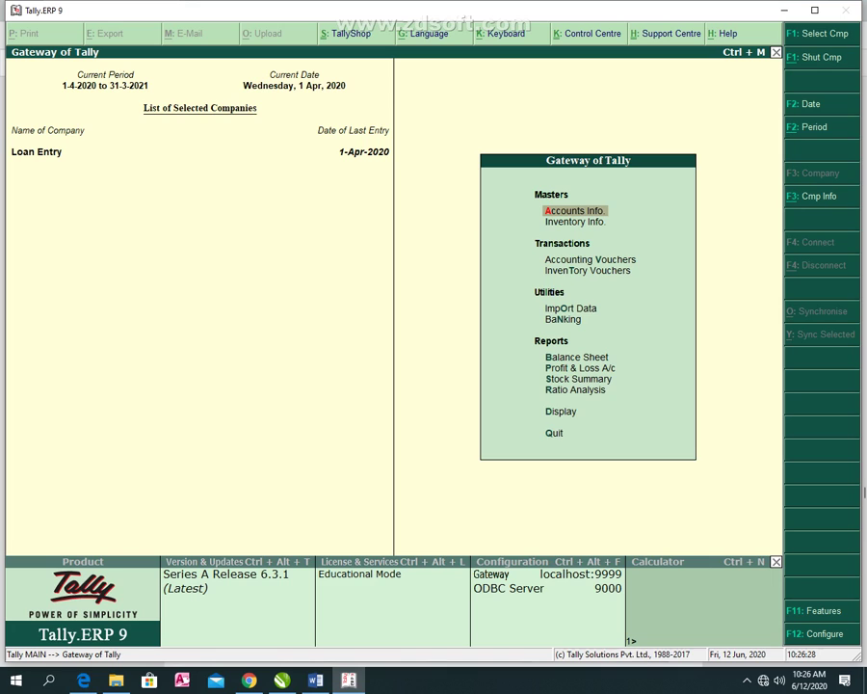
key(alt+F3)
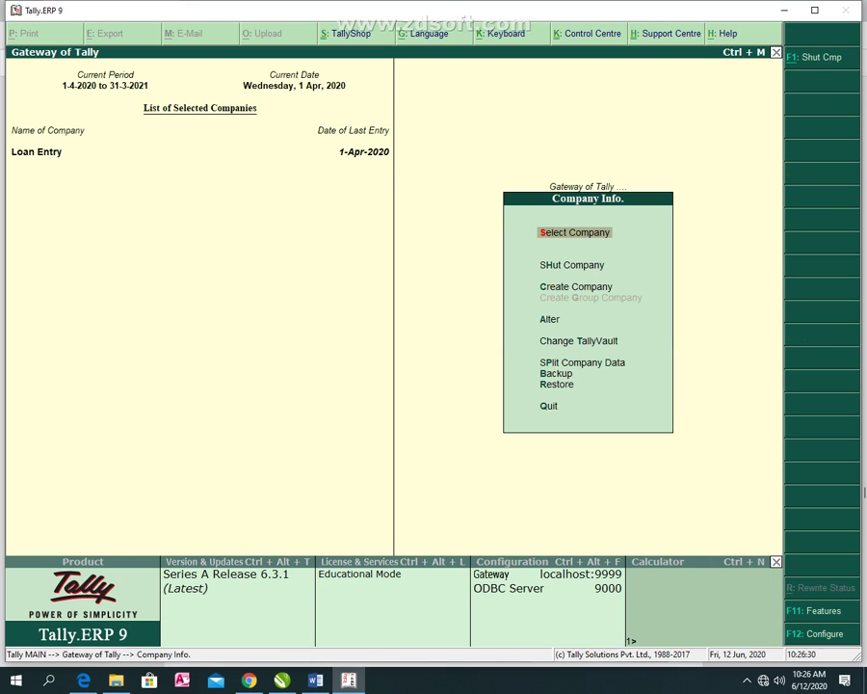
key(Down)
key(Down)
key(Down)
key(Down)
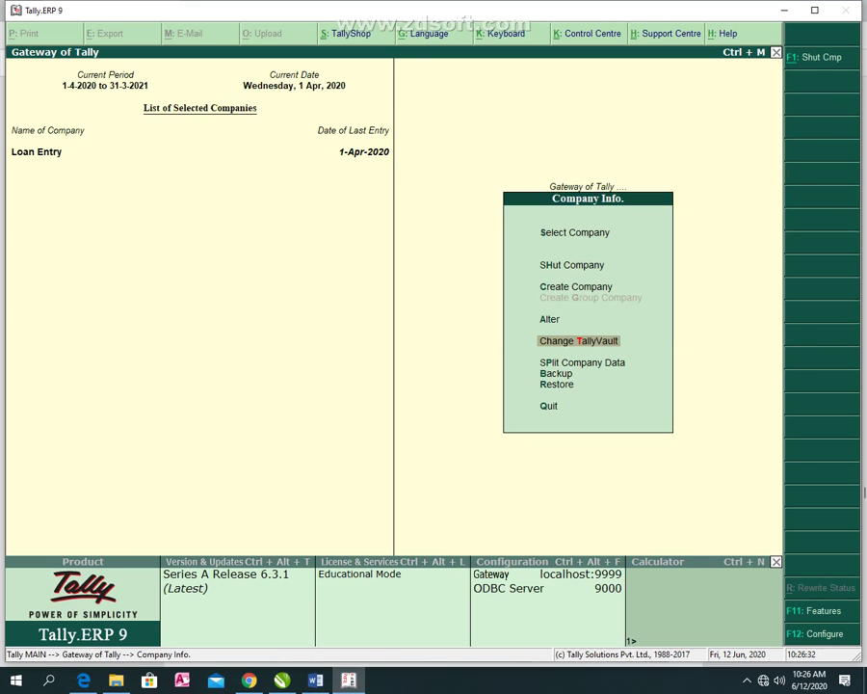
key(Return)
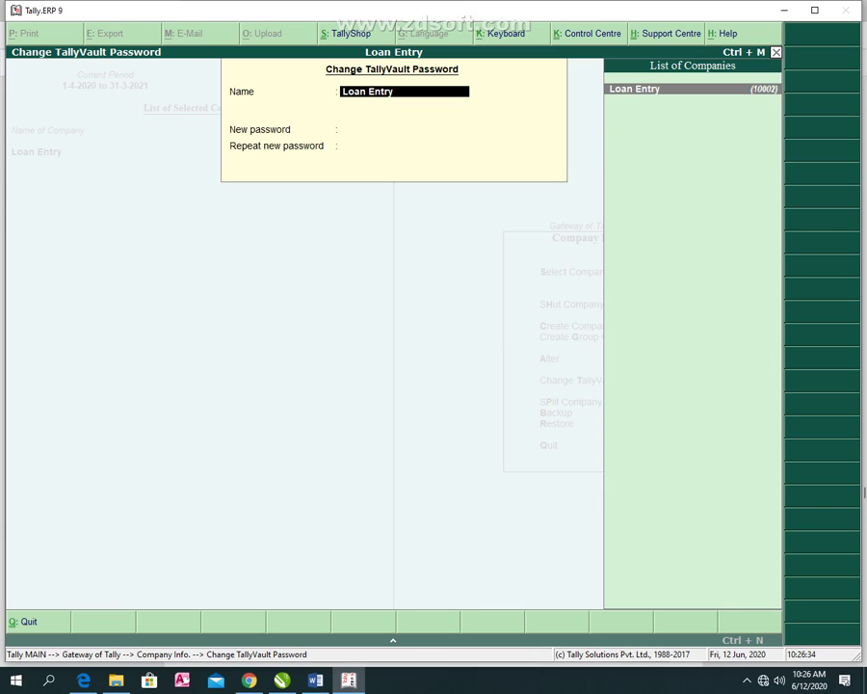
key(Return)
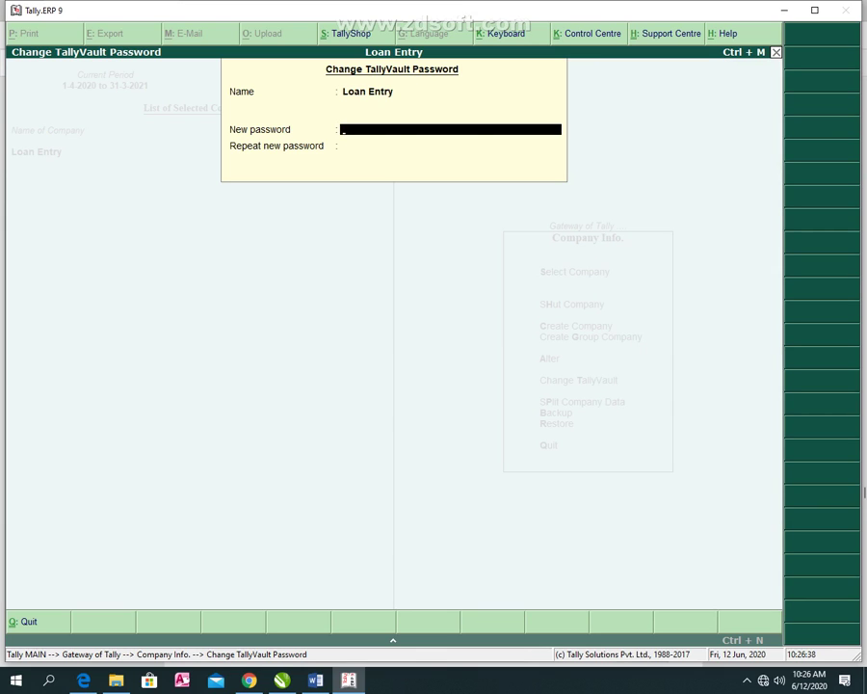
key(Escape)
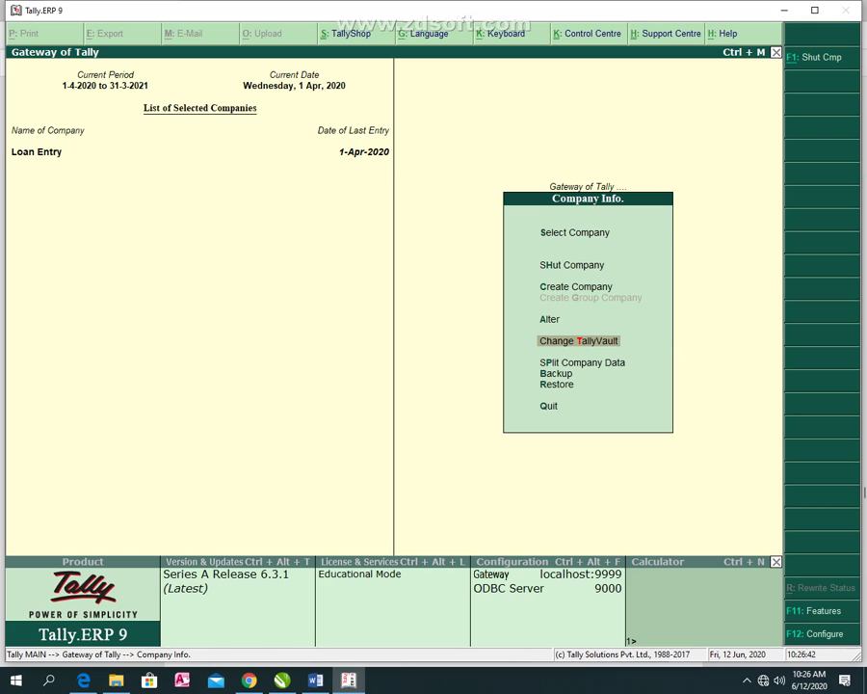
Step: Open Loan Entry for alteration, set Use security control to Yes to show its administrator options, and leave without saving
key(Up)
key(Return)
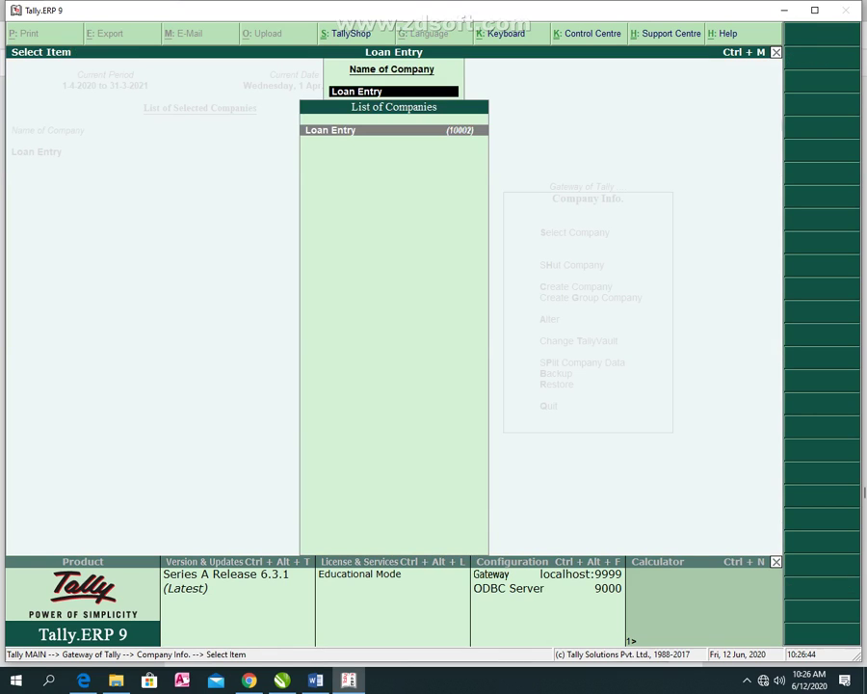
key(Return)
key(Return)
key(Return)
key(Return)
key(Return)
key(Return)
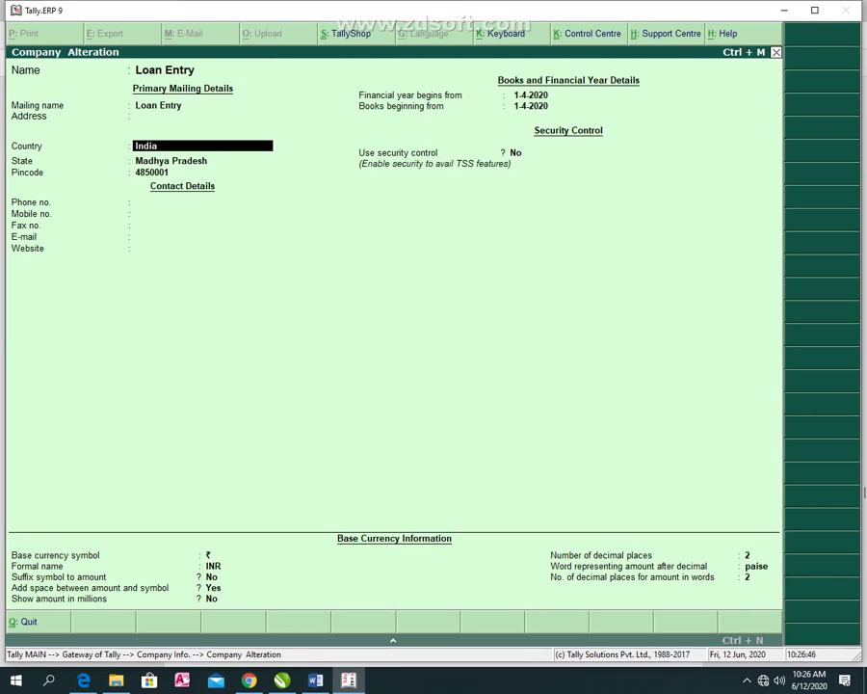
key(Return)
key(Return)
key(Return)
key(Return)
key(Return)
key(Return)
key(Return)
key(Return)
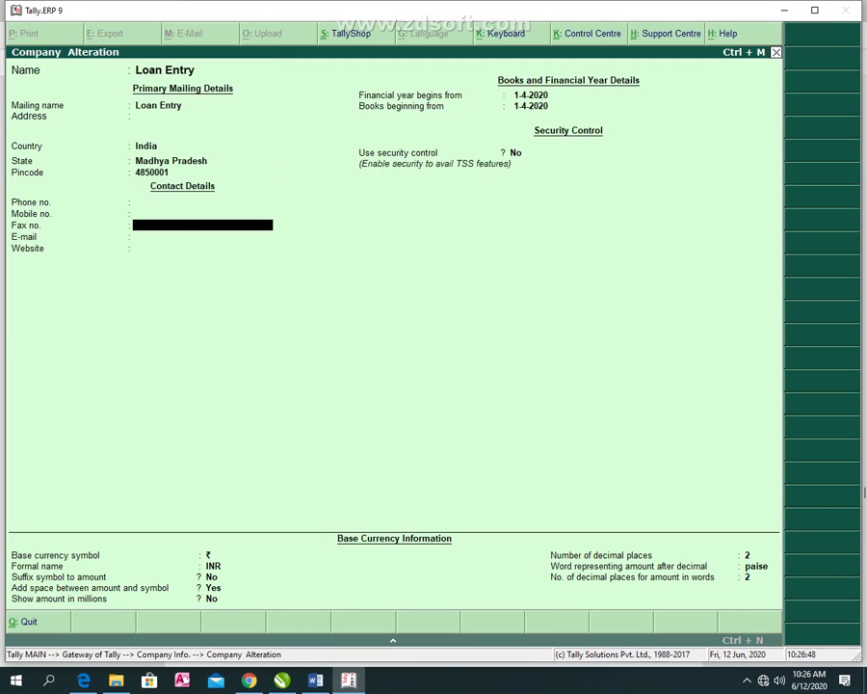
key(y)
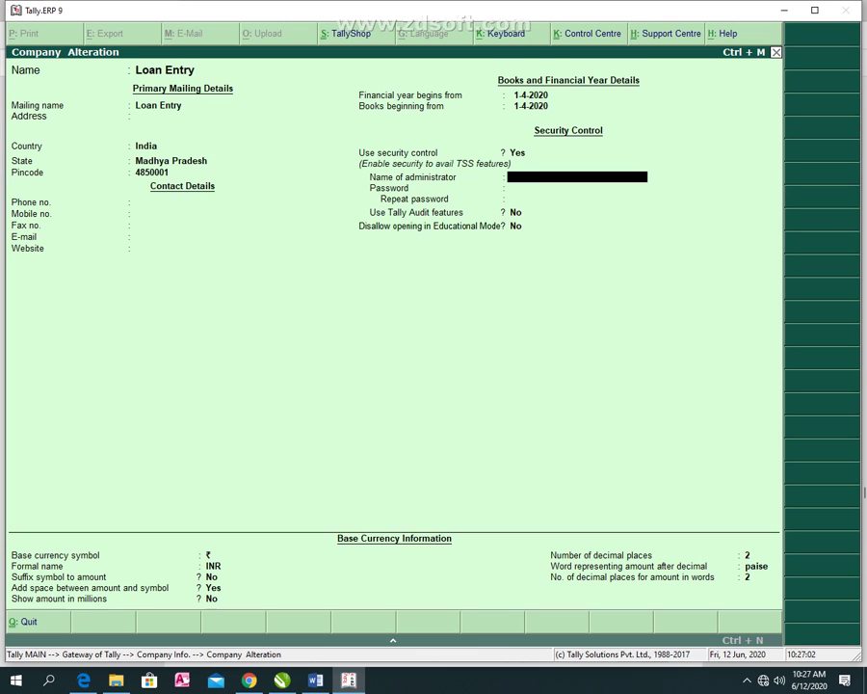
key(Escape)
key(Return)
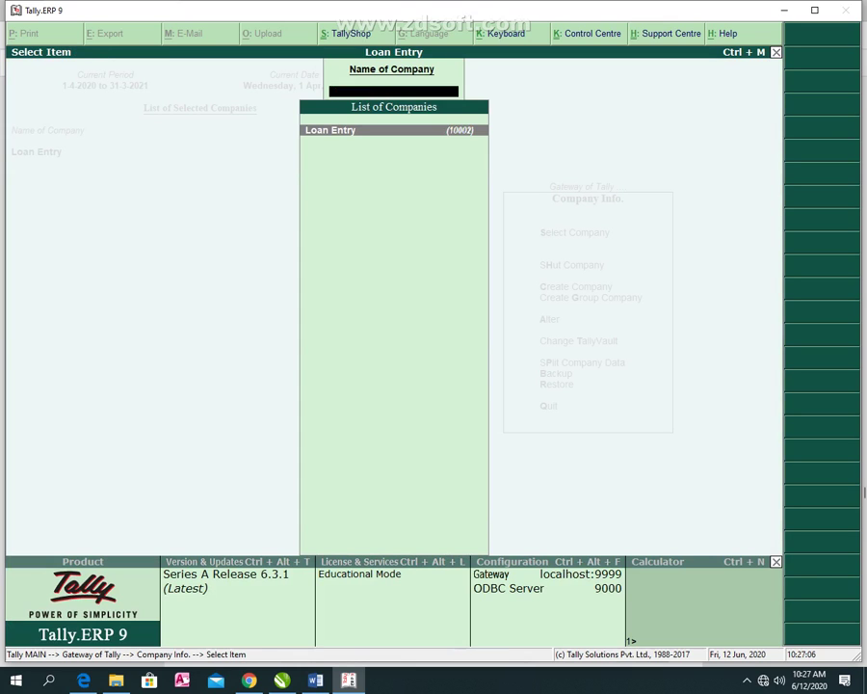
key(Escape)
key(Escape)
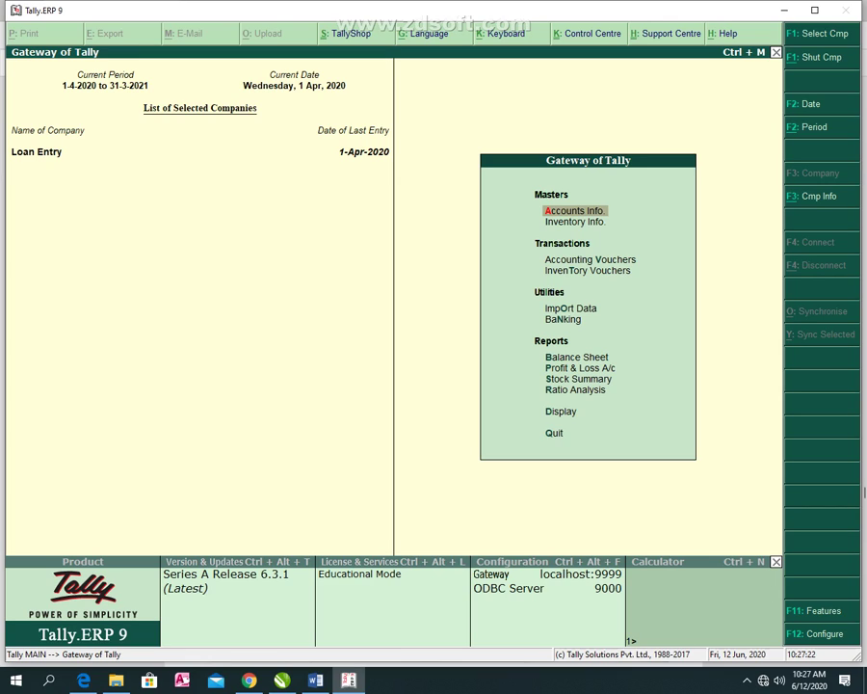
Step: View the Company Features options for Loan Entry and return to the Gateway of Tally
key(F11)
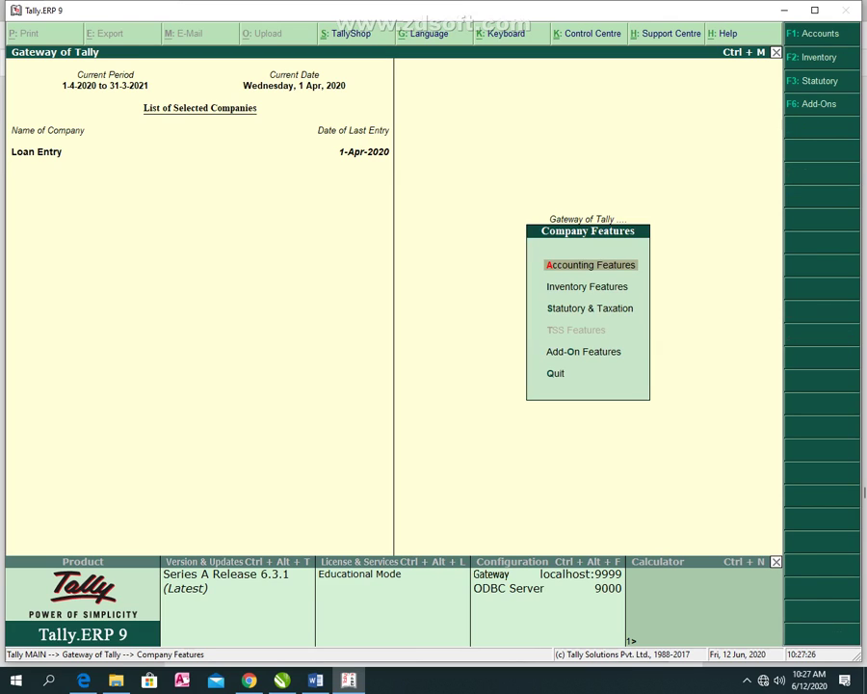
key(Escape)
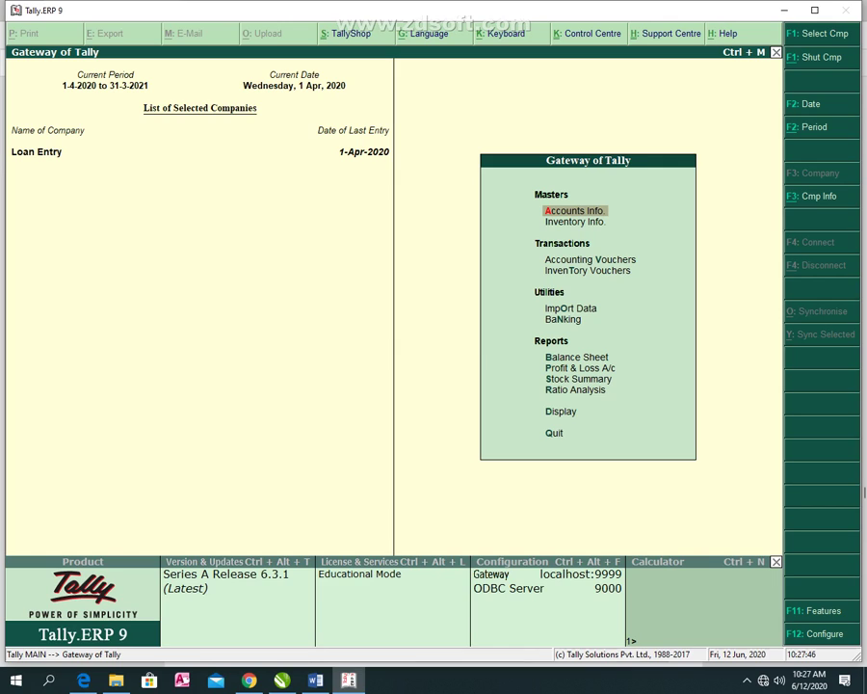
Step: Open the General configuration for Loan Entry and review its country, naming style, date format and number format settings
key(F12)
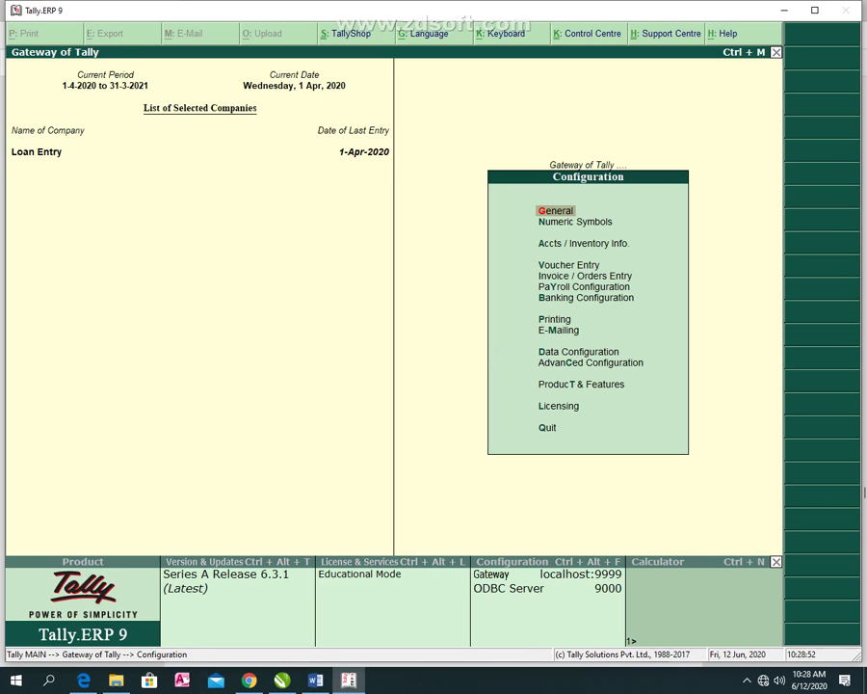
key(Return)
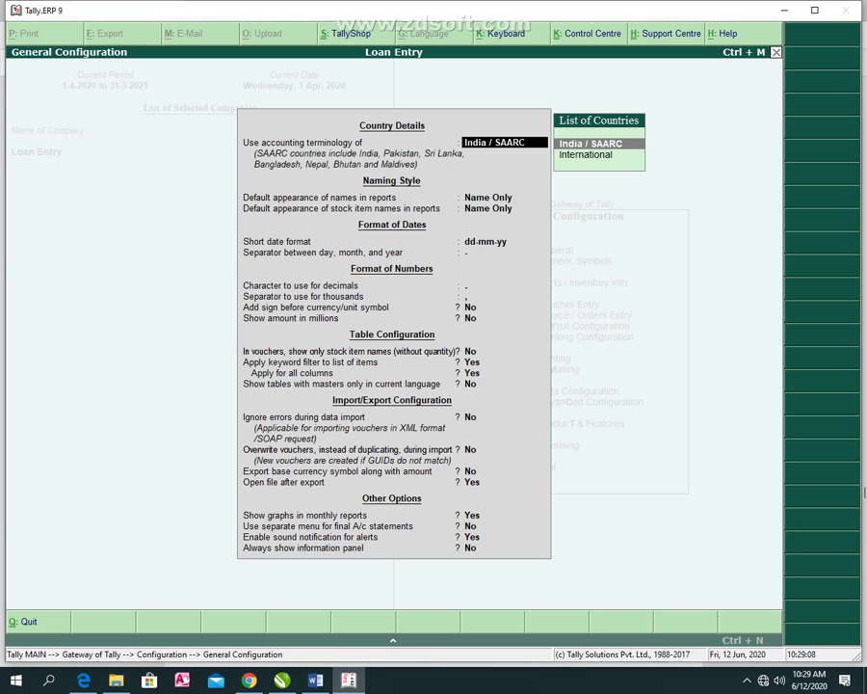
key(Return)
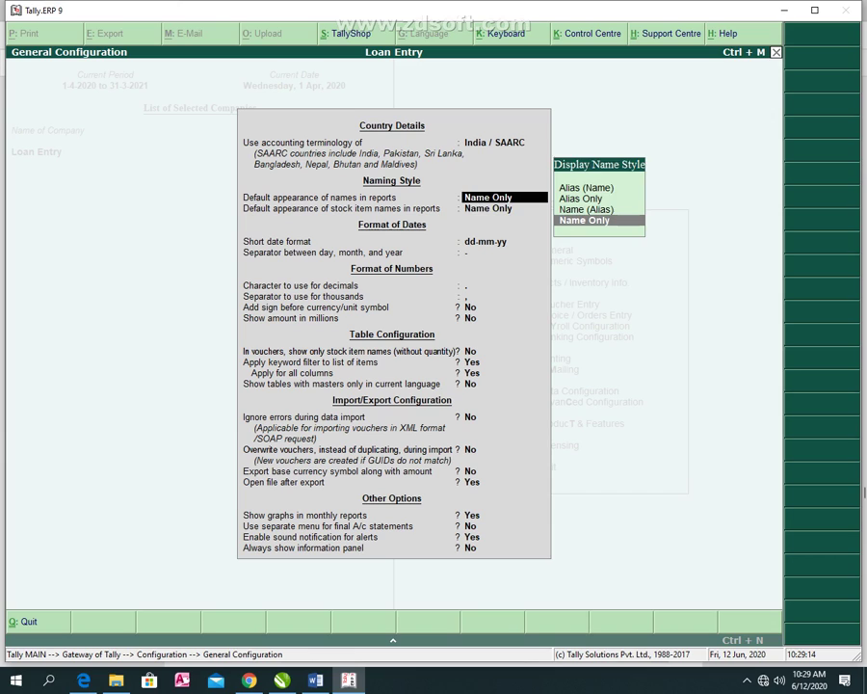
key(Return)
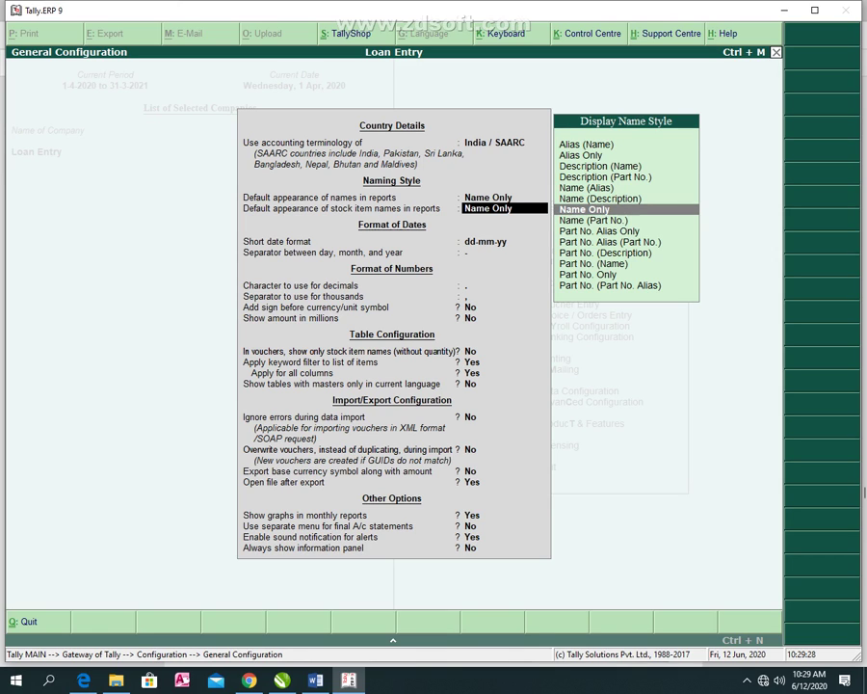
key(Return)
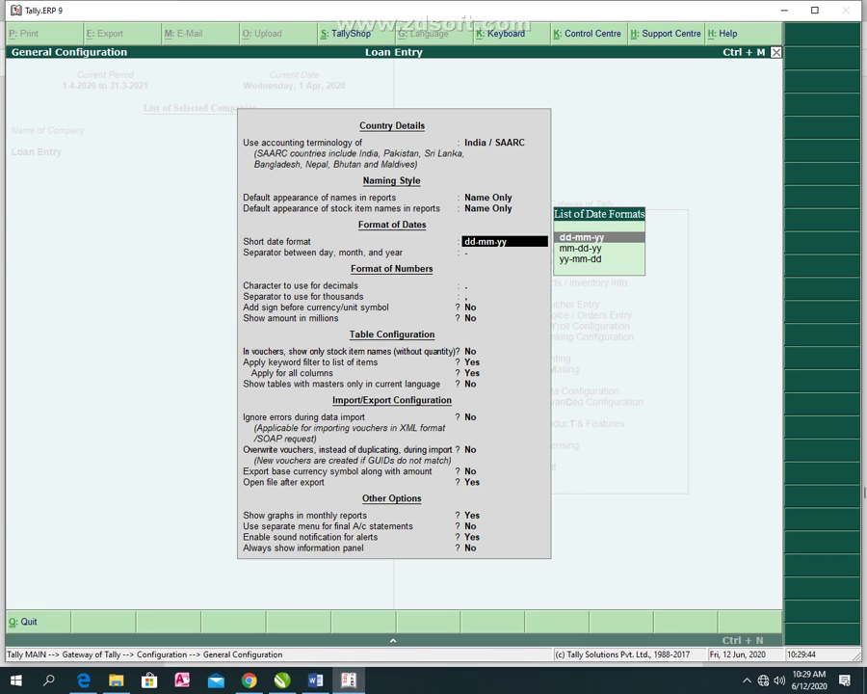
key(Return)
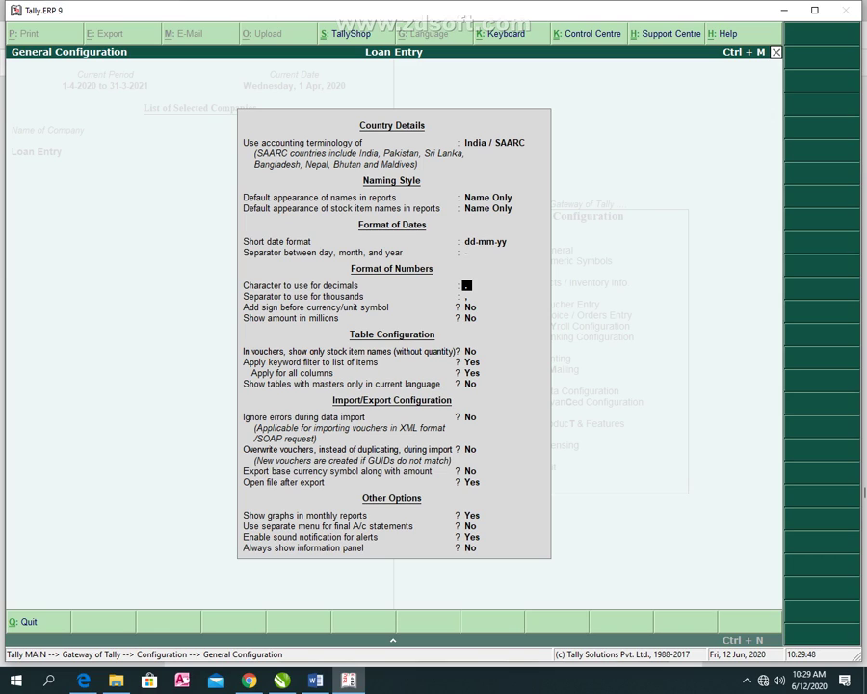
key(Return)
key(Return)
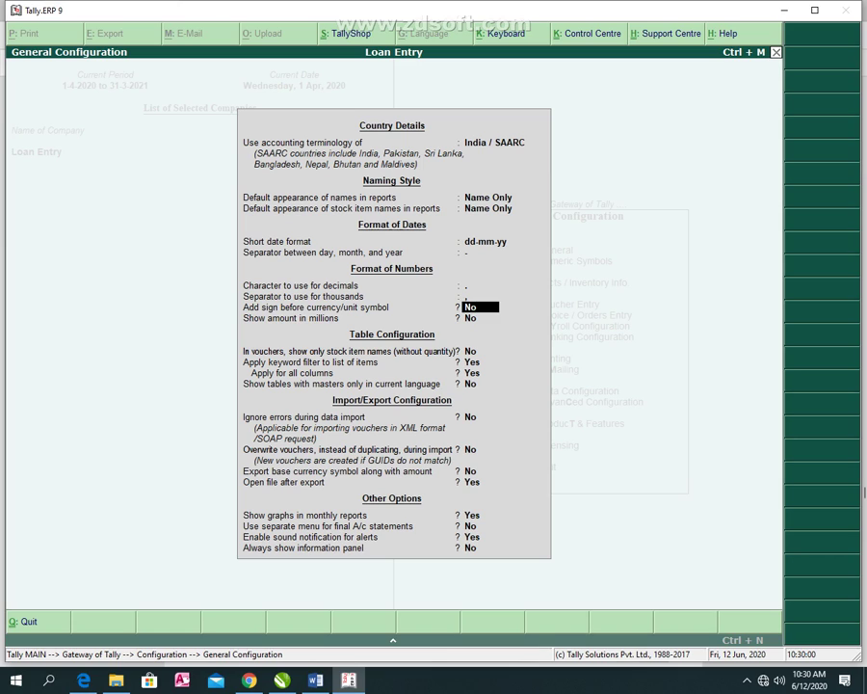
Step: Set Add sign before currency/unit symbol to Yes, look through the remaining general options, and leave without saving
key(y)
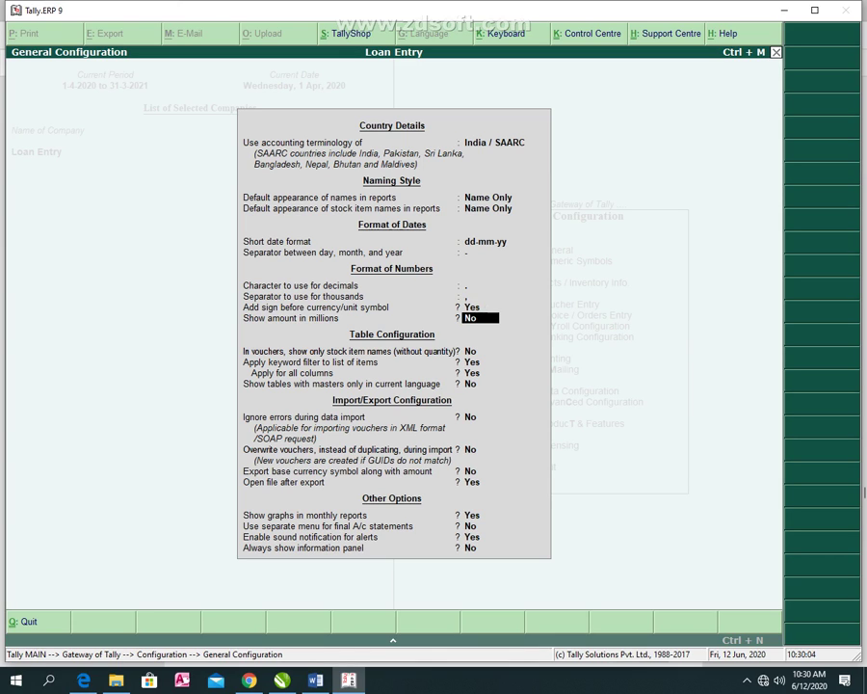
key(Return)
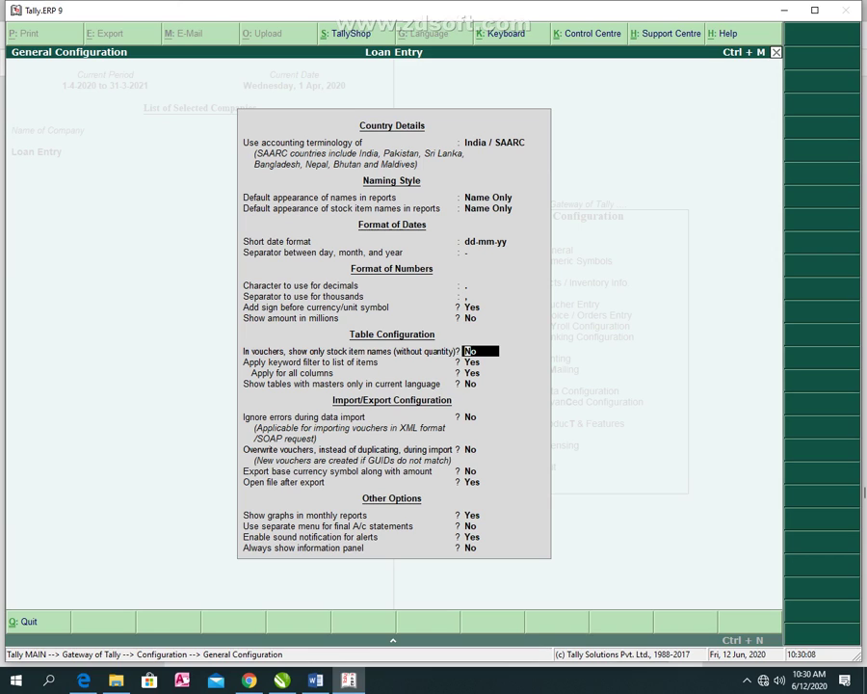
key(Down)
key(Down)
key(Down)
key(Down)
key(Down)
key(Down)
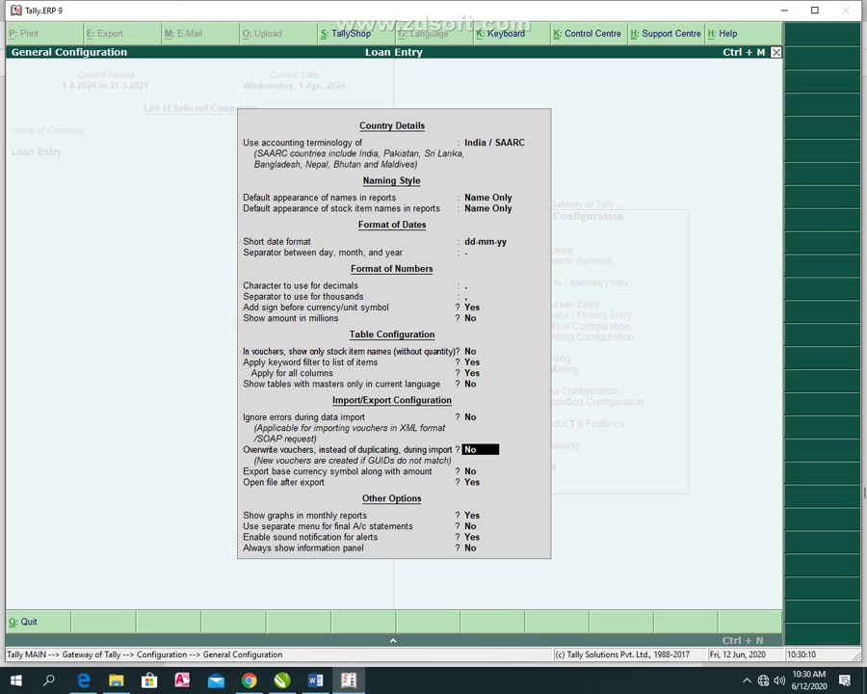
key(Down)
key(Down)
key(Down)
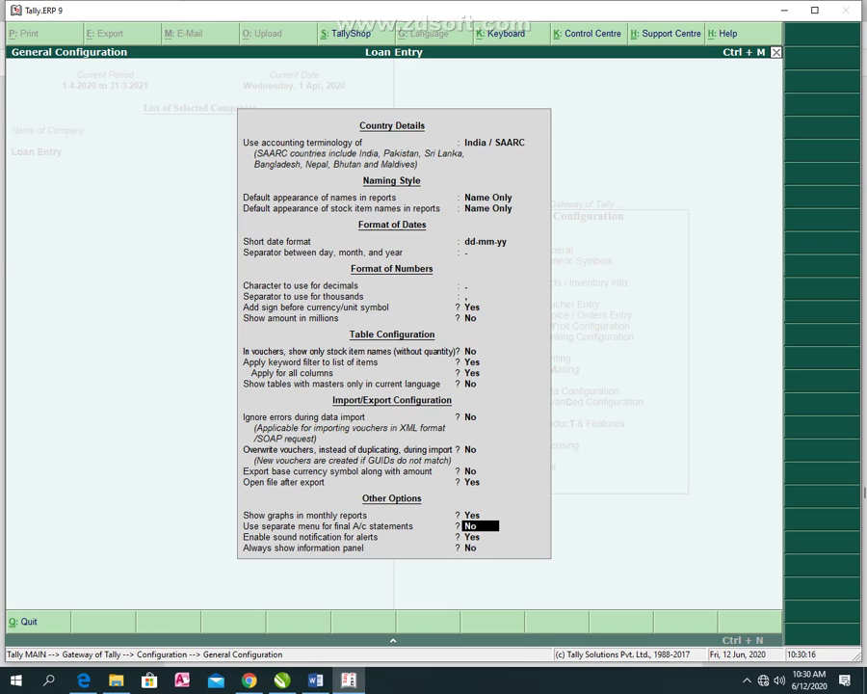
key(Up)
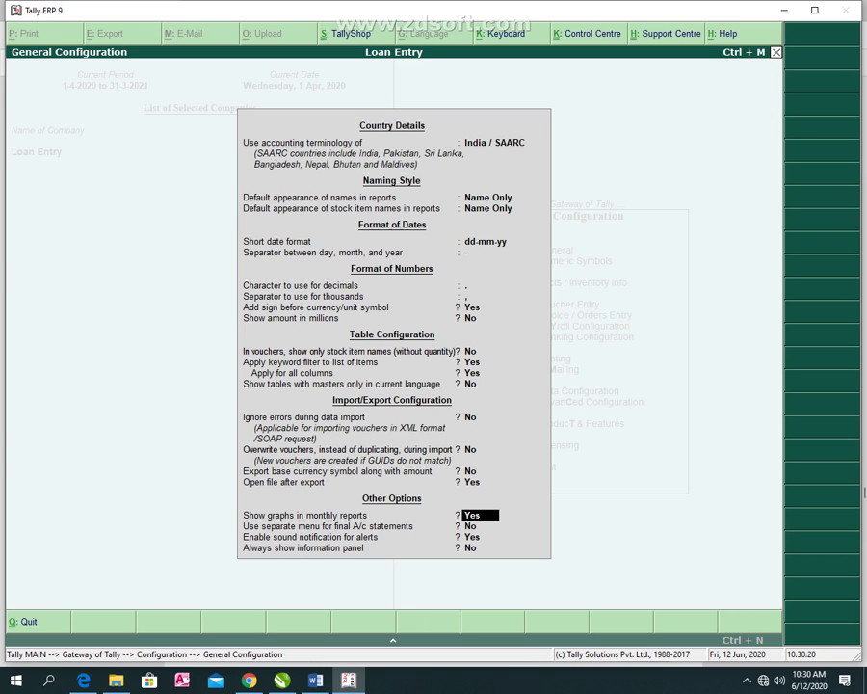
key(Down)
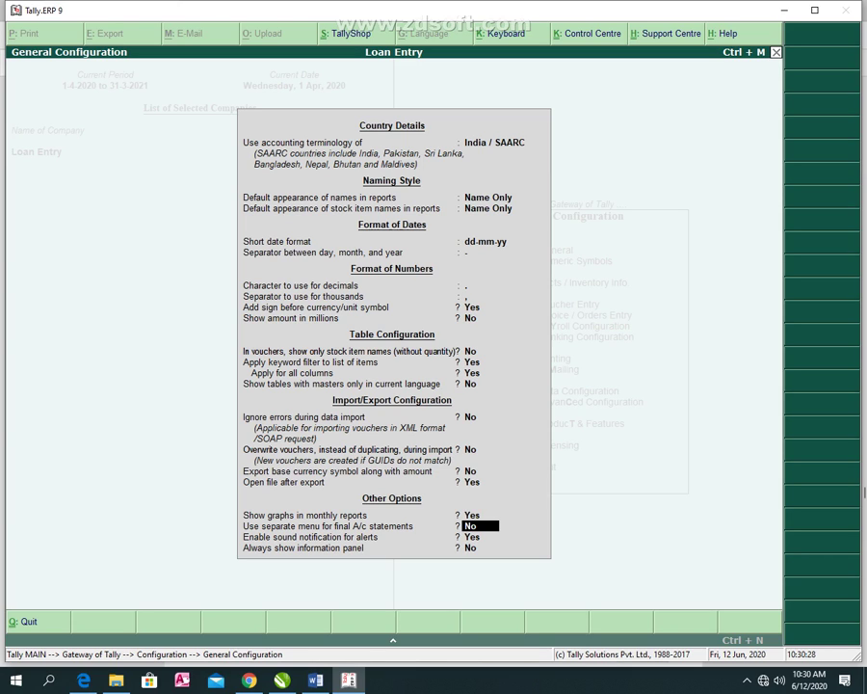
key(Escape)
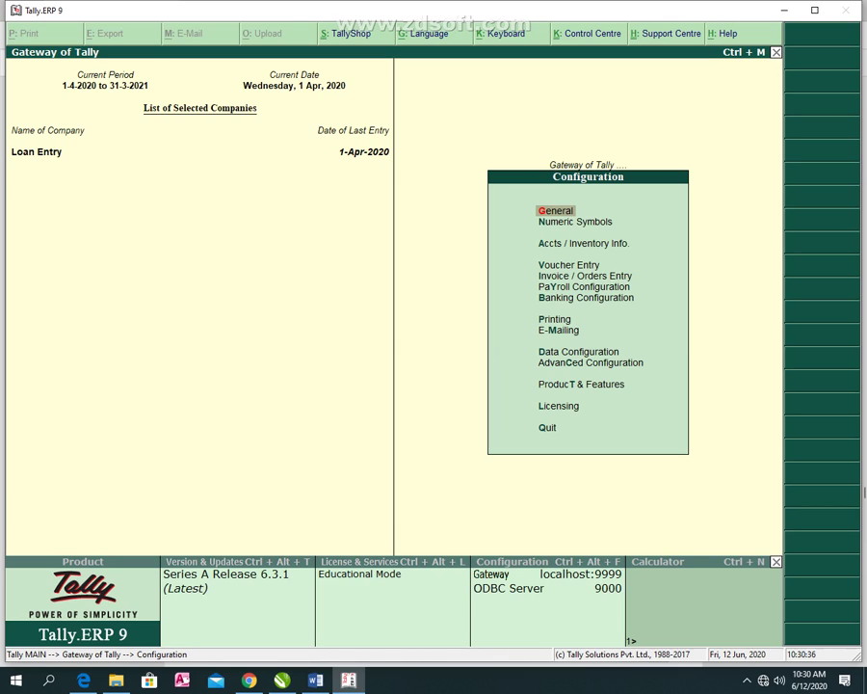
Step: View the Numeric Symbols configuration for positive, negative, debit and credit amounts, and return to the Configuration menu
key(Down)
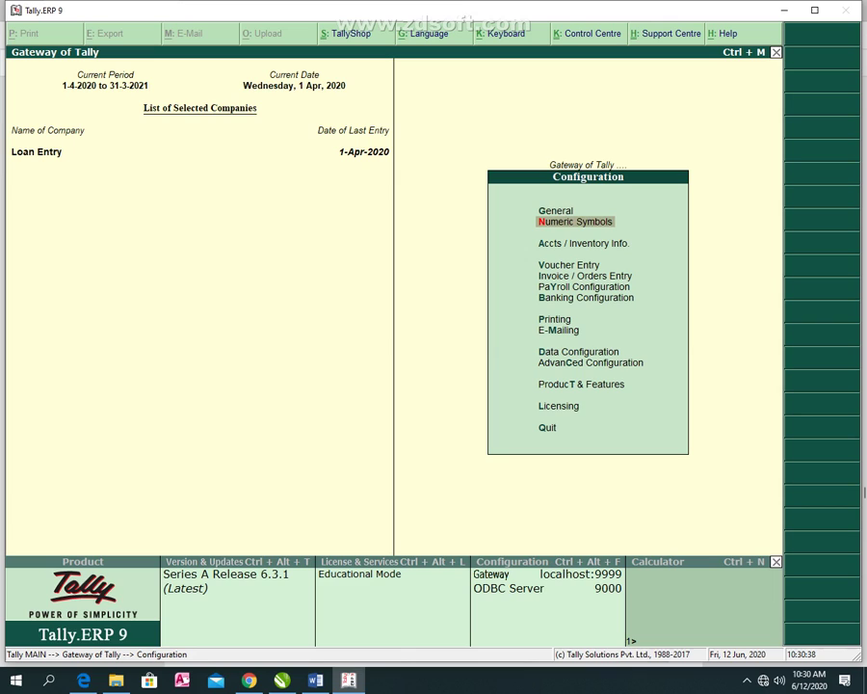
key(Return)
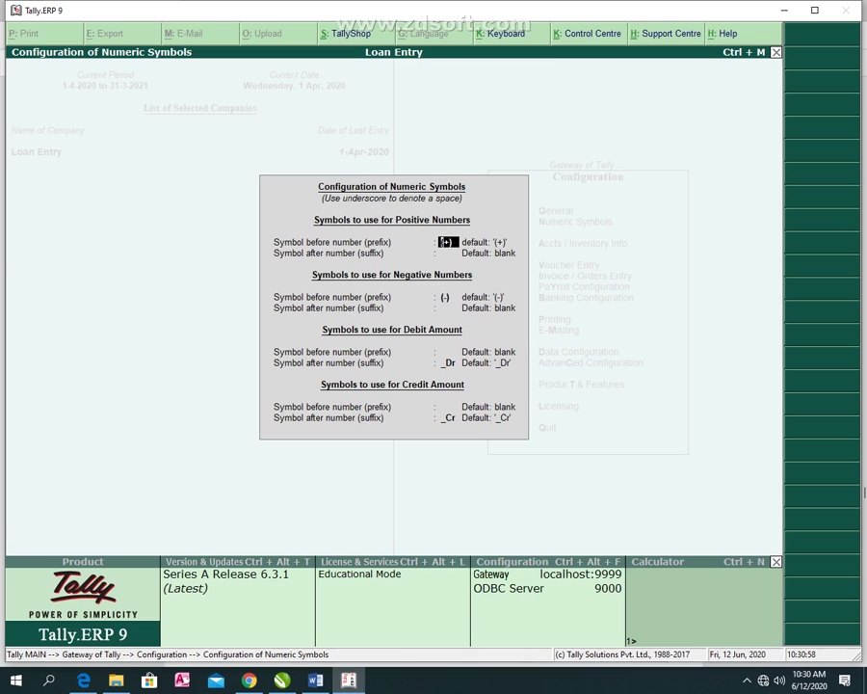
key(Escape)
key(Escape)
Step: View the Accts / Inventory Info. master configuration, examining the ledger contact details and stock item alternate units options, and leave it
key(Down)
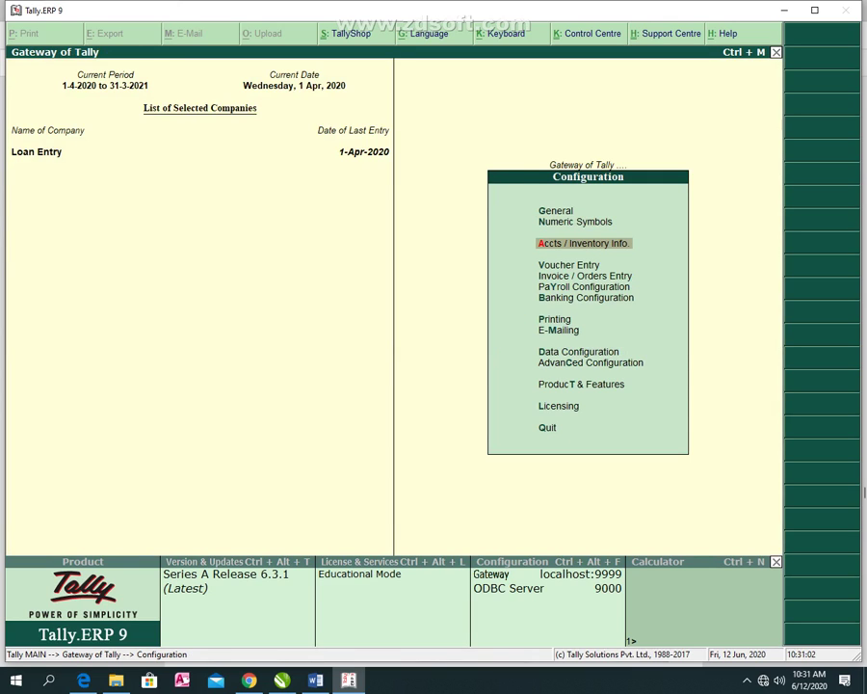
key(Return)
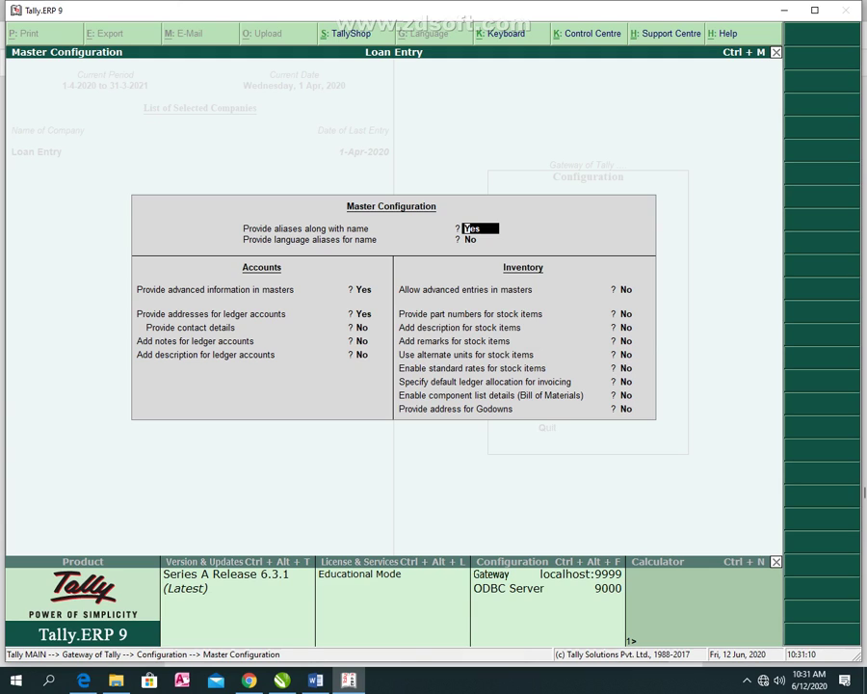
click(371, 328)
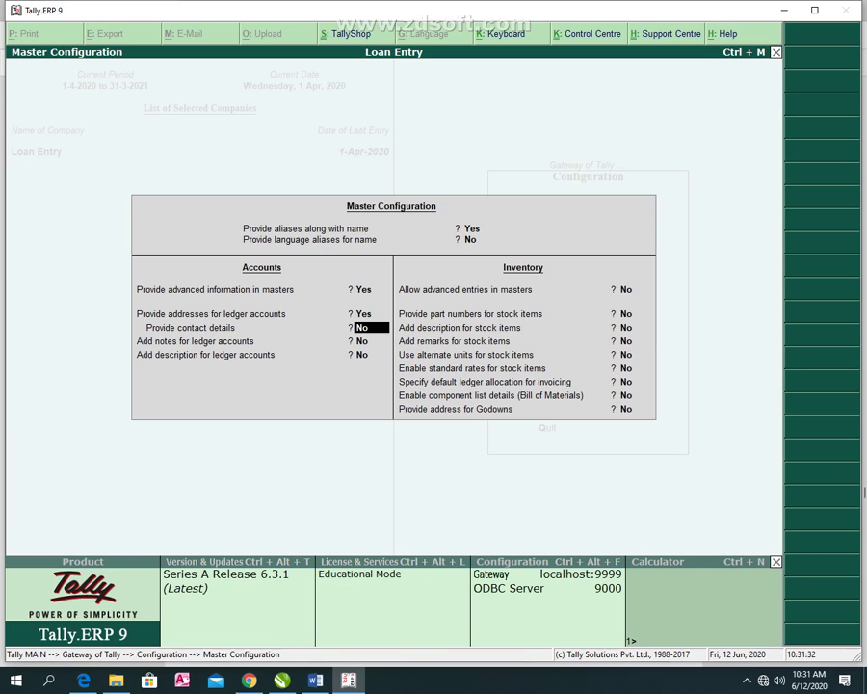
click(636, 354)
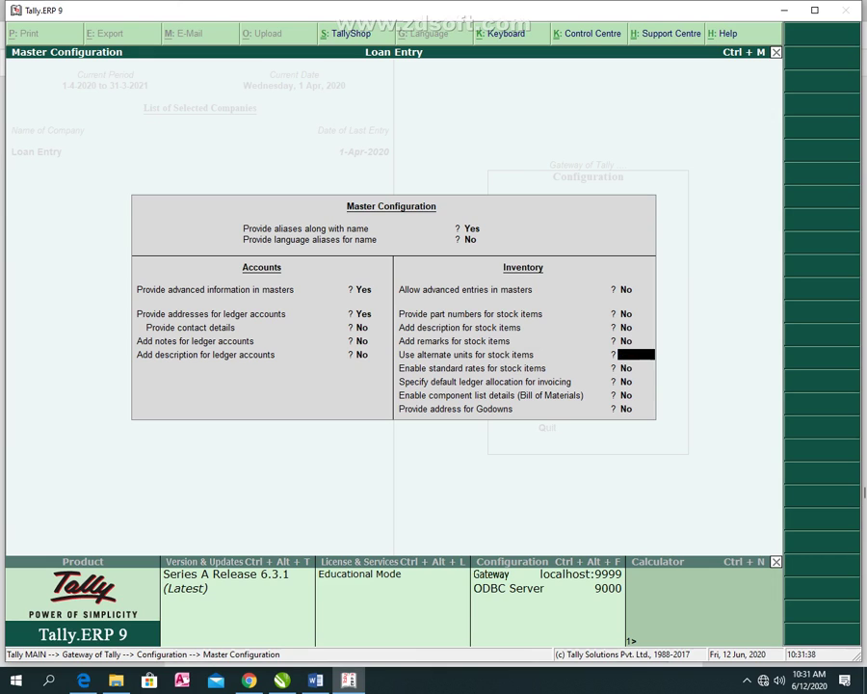
key(Escape)
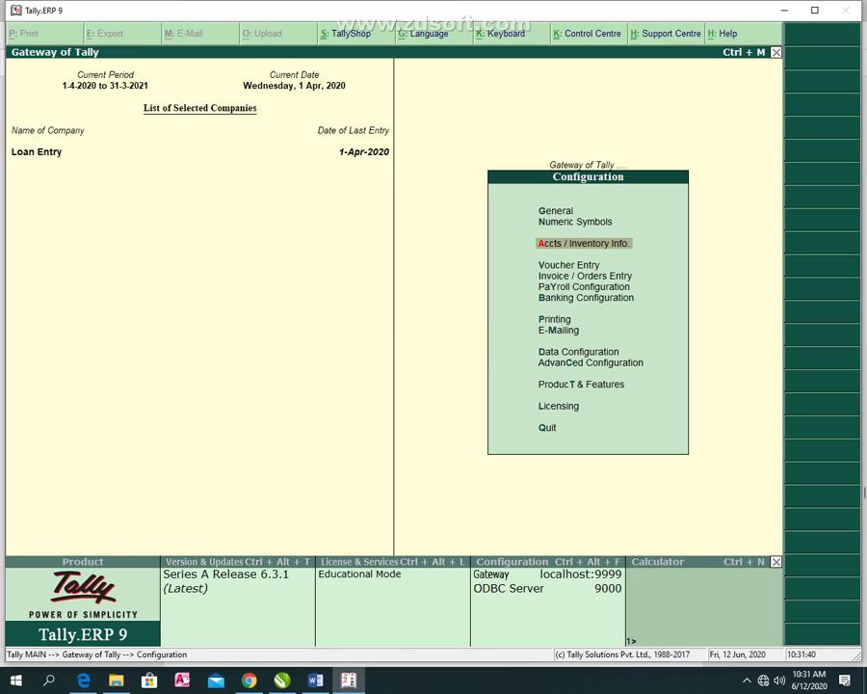
Step: View the Voucher Entry configuration for accounts and inventory and return to the Gateway of Tally
key(Down)
key(Return)
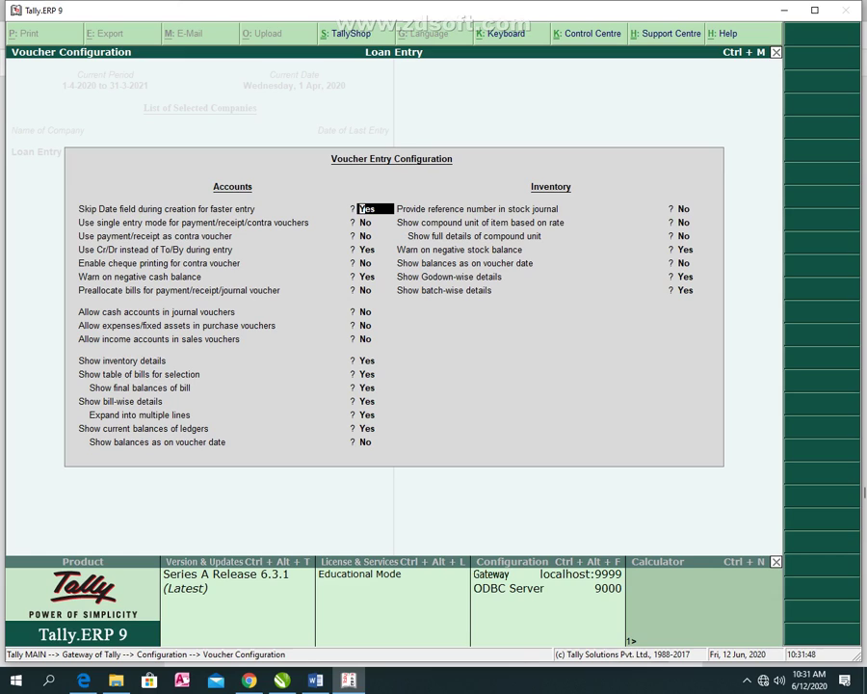
key(Return)
key(Escape)
key(Escape)
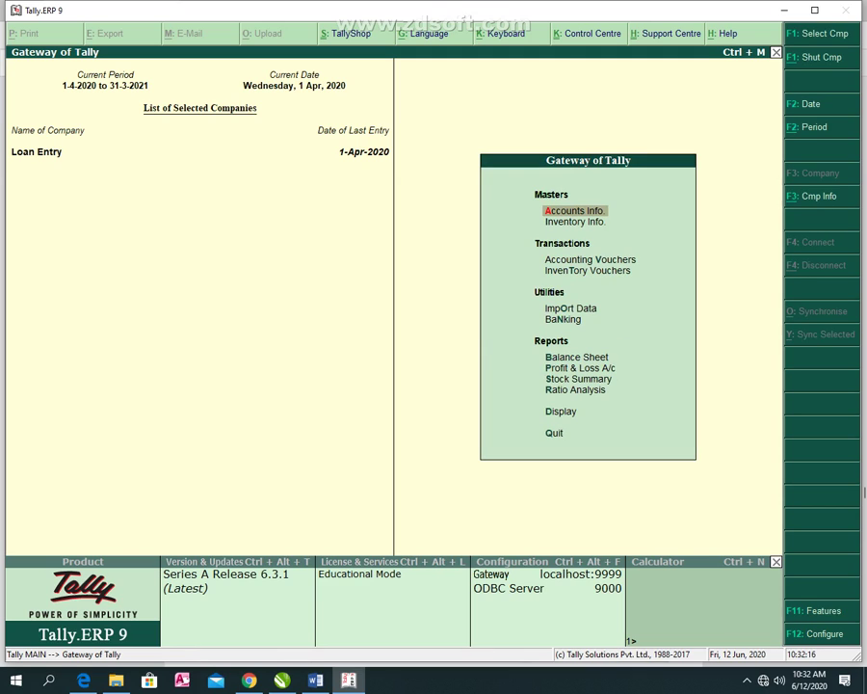
Step: Reopen the Configuration menu, view the Banking Configuration options, and leave without changing them
key(F12)
key(Down)
key(Down)
key(Down)
key(Down)
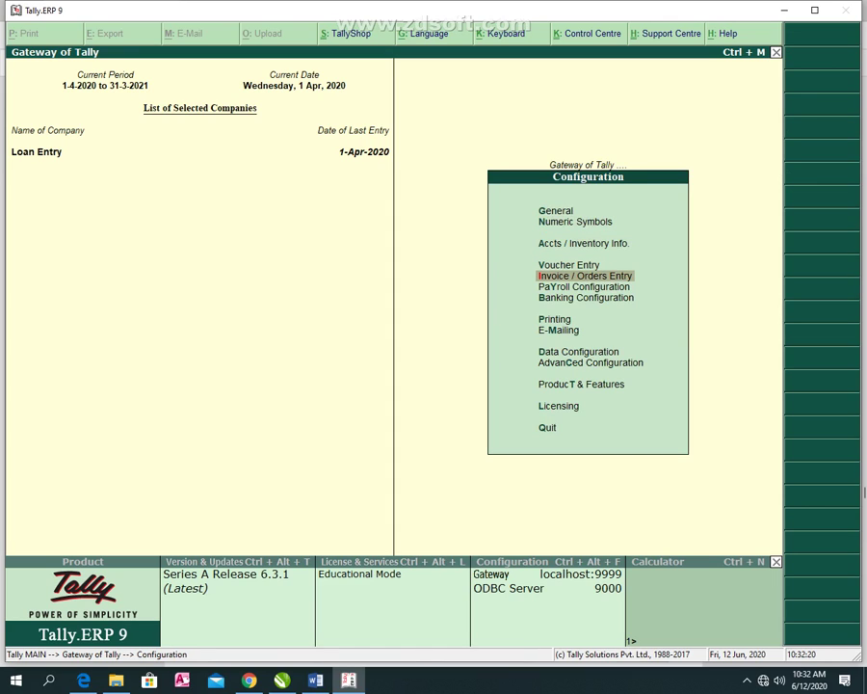
key(Down)
key(Down)
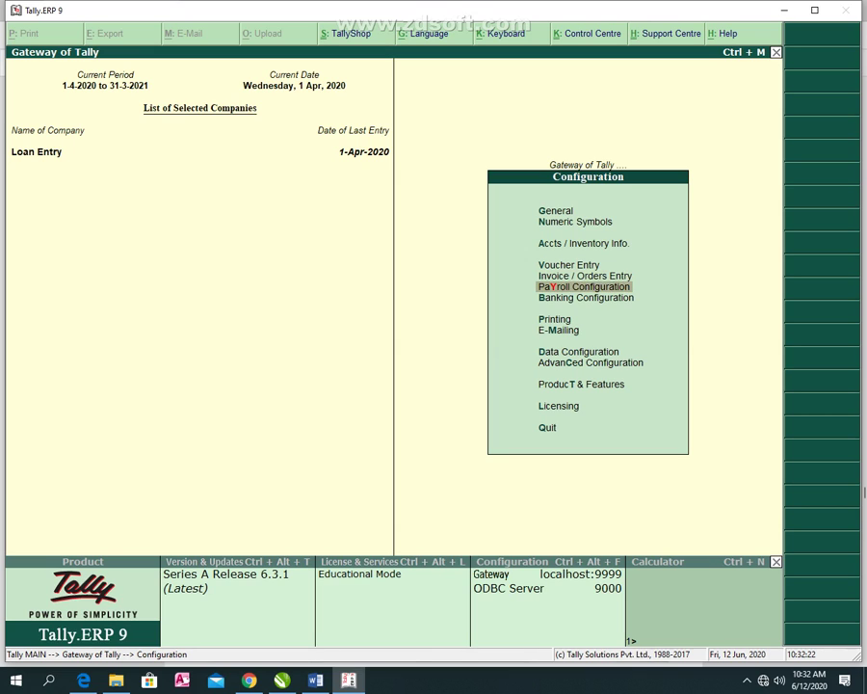
key(Return)
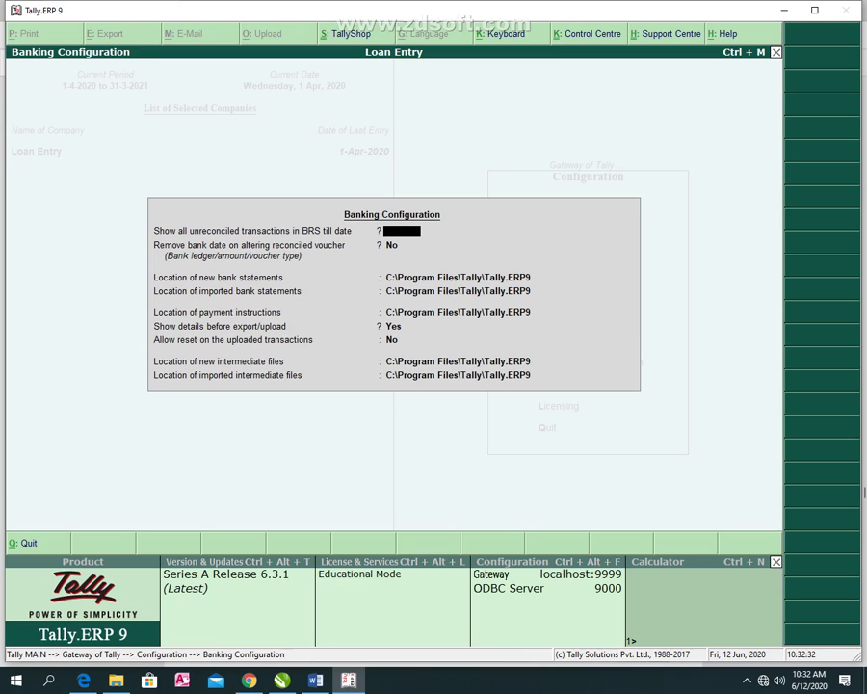
key(Escape)
Step: In the general printing configuration, set Print date and time of report and Print on all pages of report to Yes
key(Down)
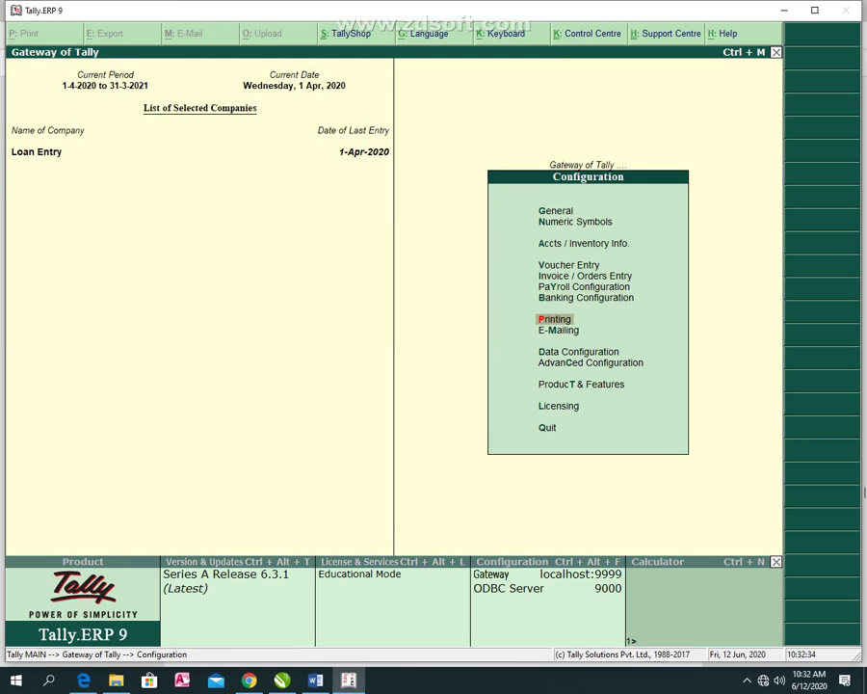
key(Return)
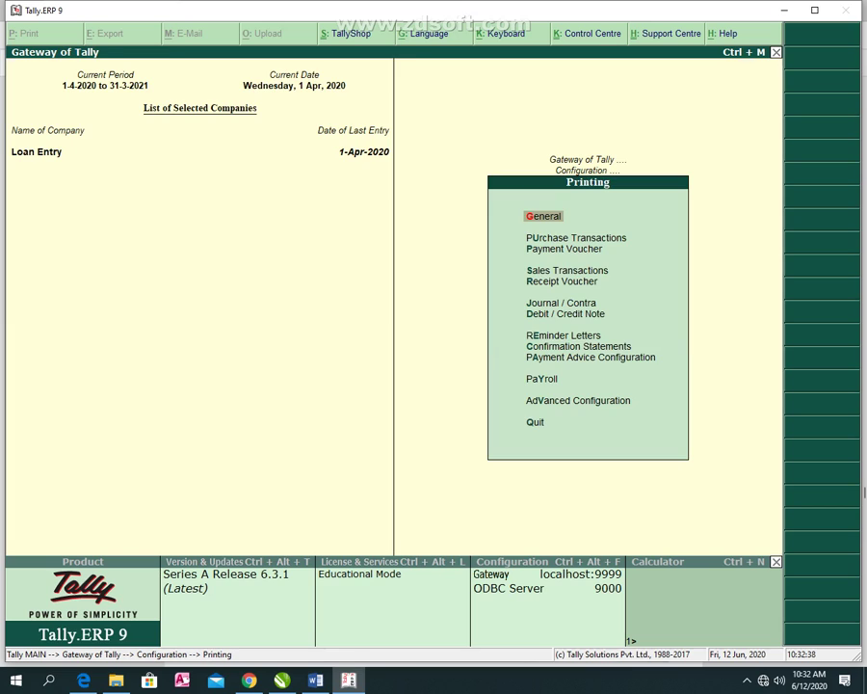
key(Return)
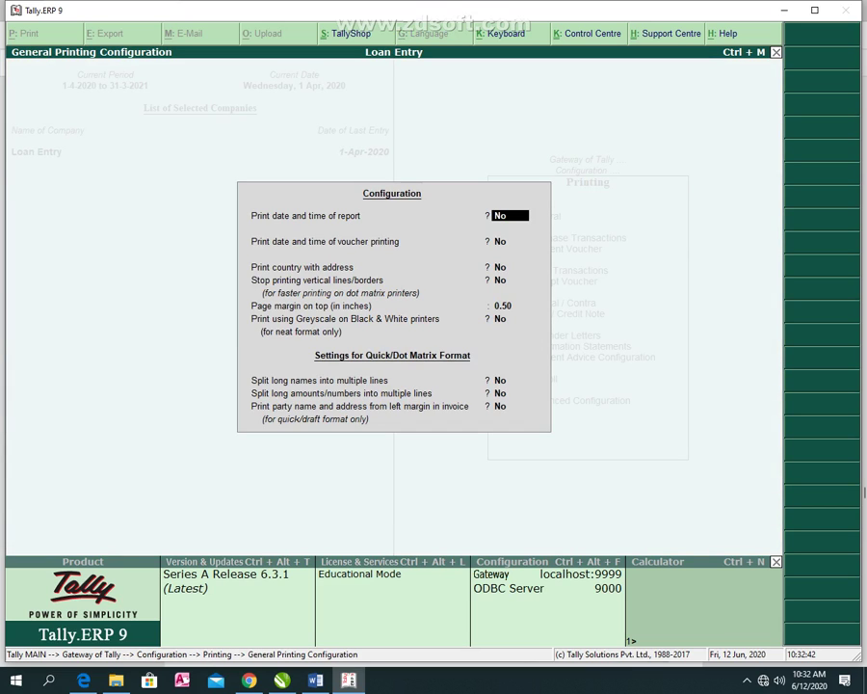
text(y)
key(Return)
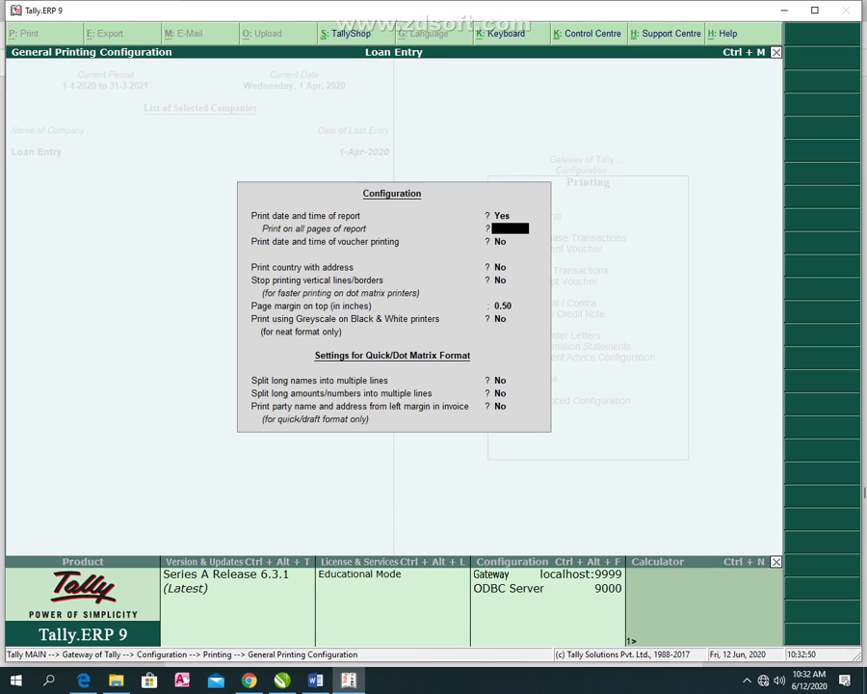
key(y)
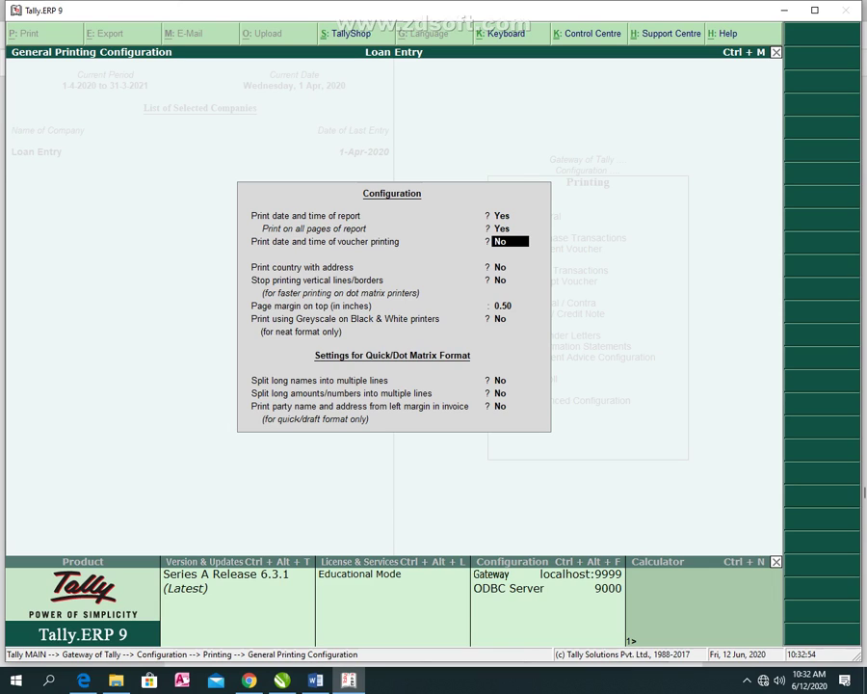
key(Return)
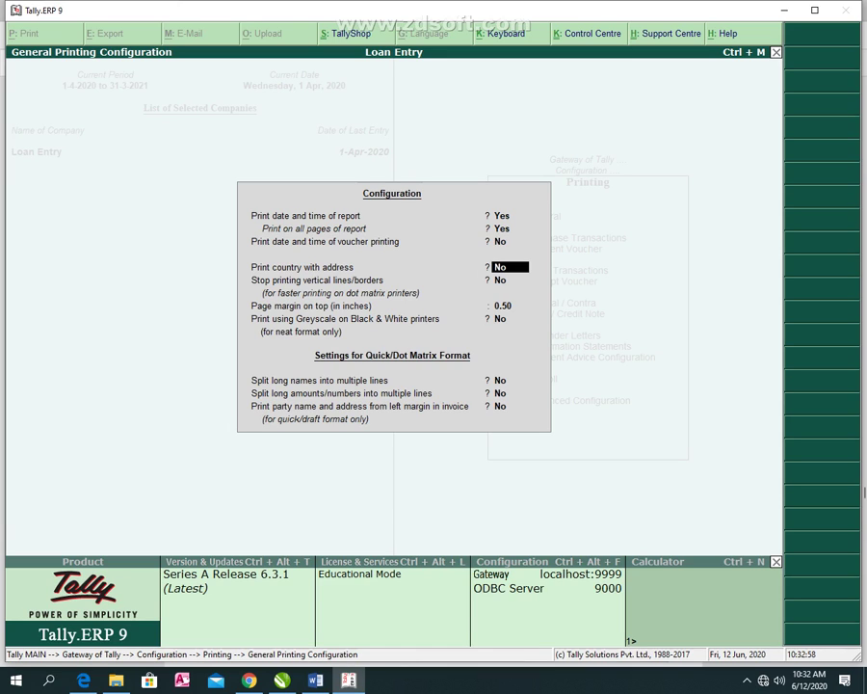
Step: Set Print country with address to Yes, keep the remaining printing options, and accept the general printing configuration
key(y)
key(Return)
key(Return)
key(Return)
key(Return)
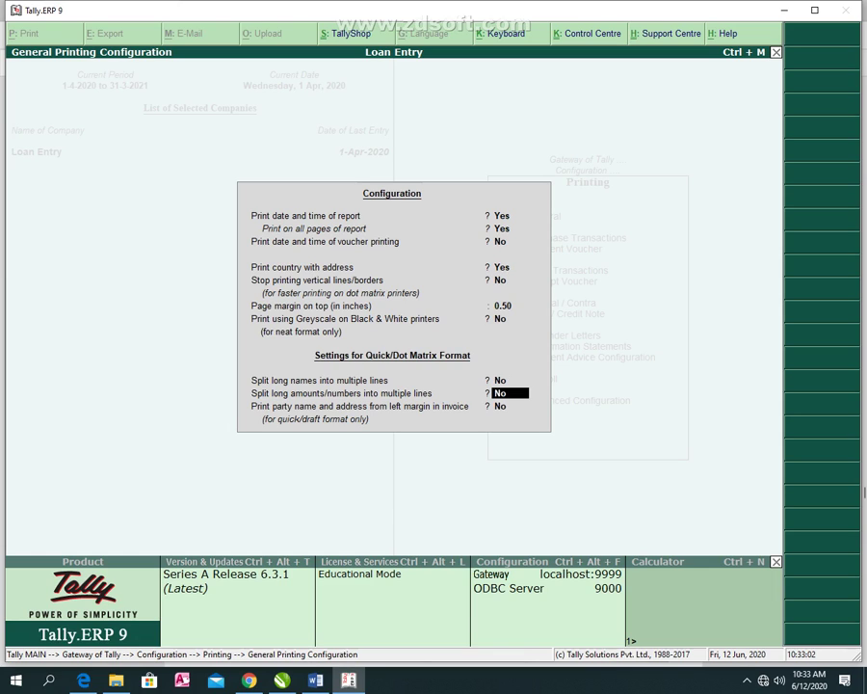
key(Up)
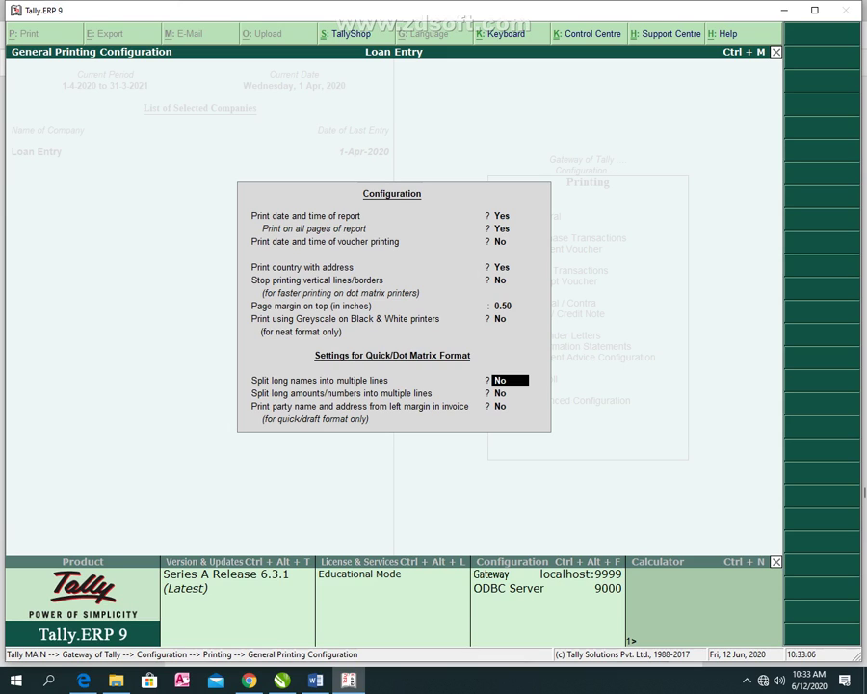
key(Return)
key(Return)
key(Return)
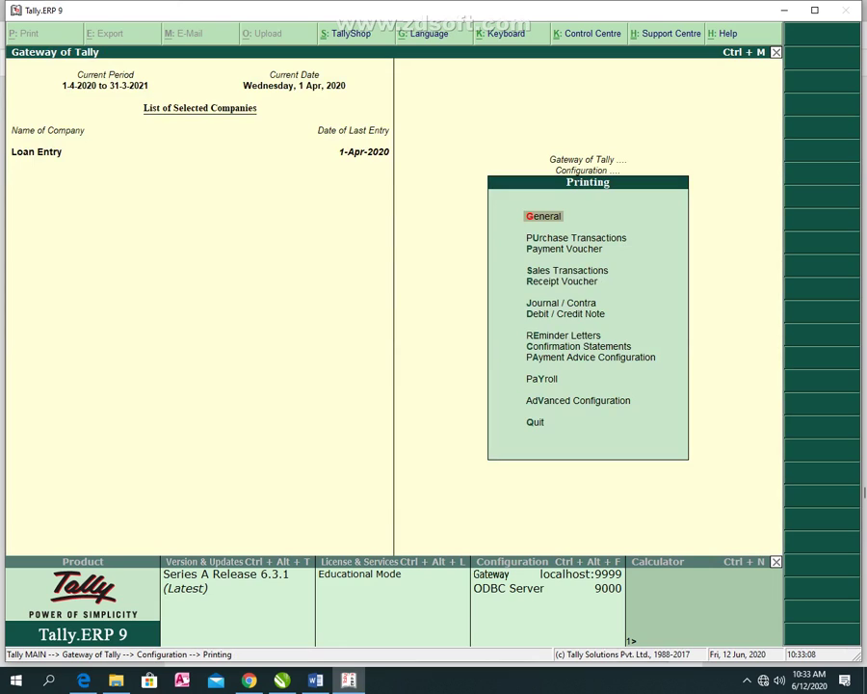
Step: View the Advanced Configuration options for printing and return to the Printing menu
key(Down)
key(Down)
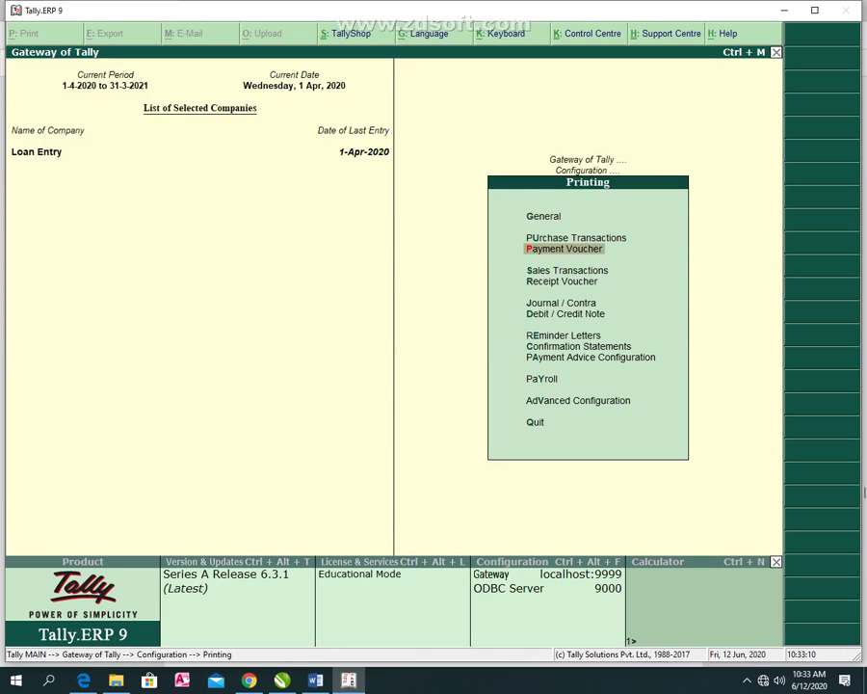
key(Down)
key(Down)
key(Down)
key(Down)
key(Down)
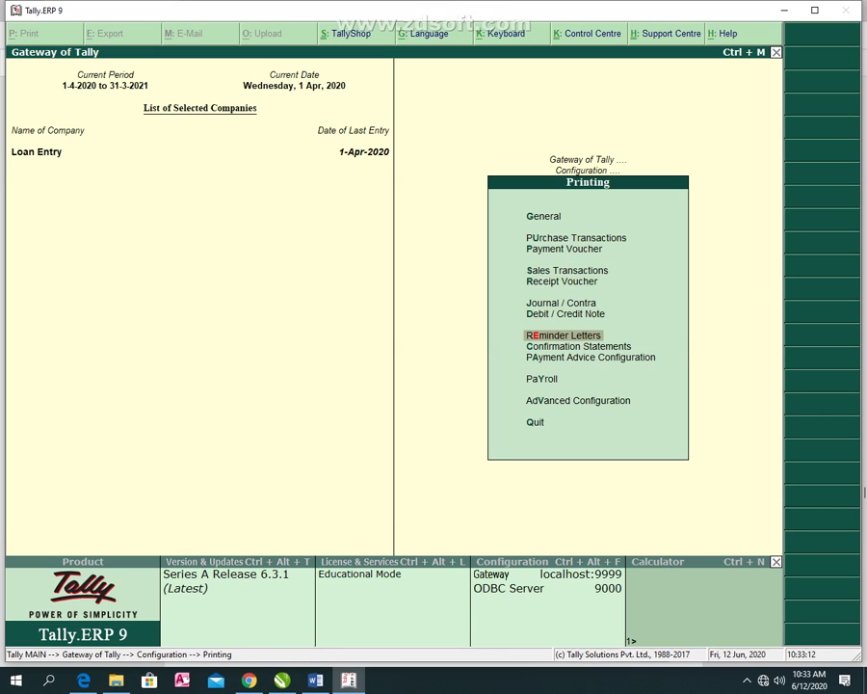
key(Down)
key(Down)
key(Down)
key(Down)
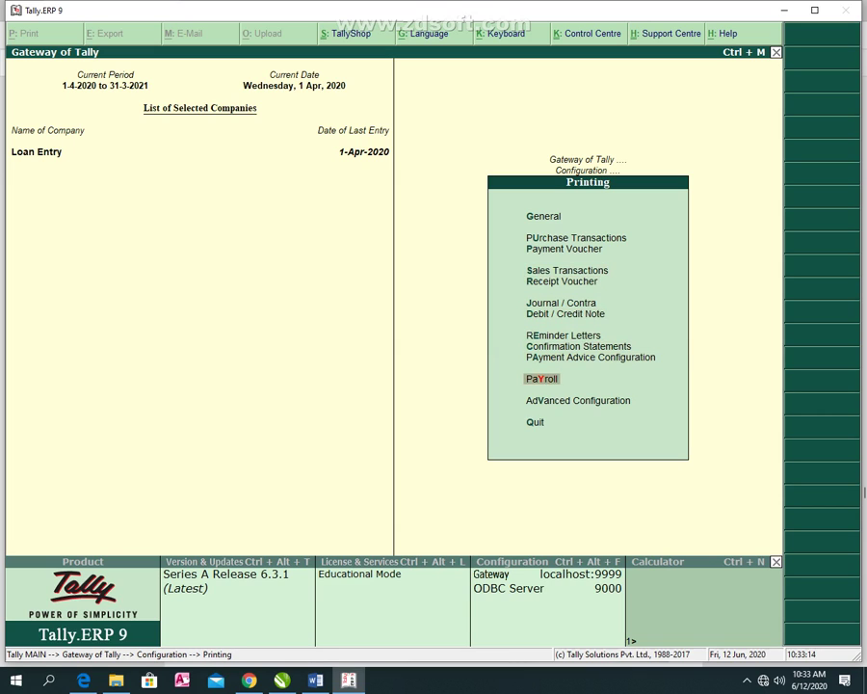
key(Return)
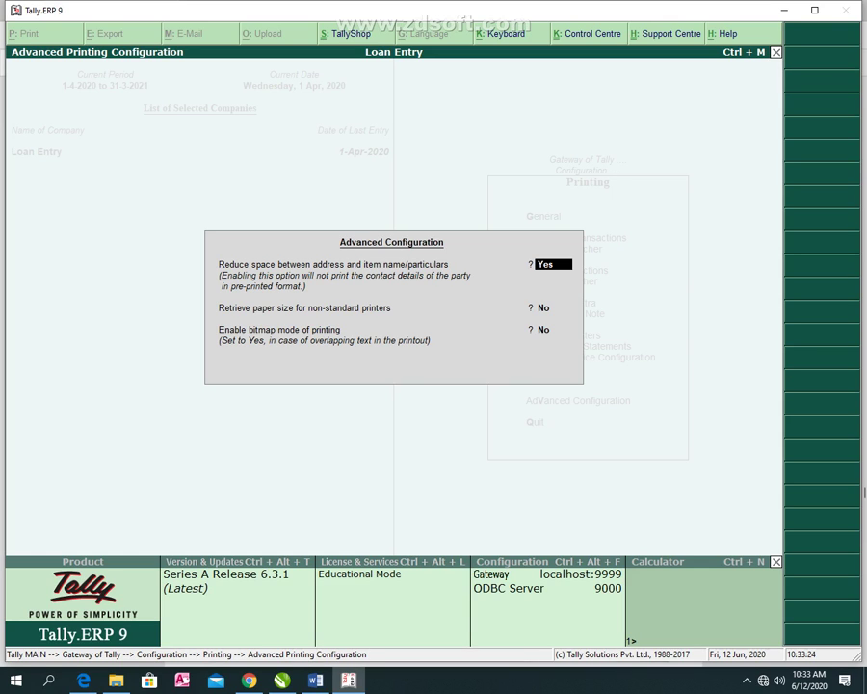
key(Escape)
Step: View the Confirmation Statements printing configuration and return to the Gateway of Tally
key(Escape)
key(Up)
key(Up)
key(Up)
key(Up)
key(Up)
key(Up)
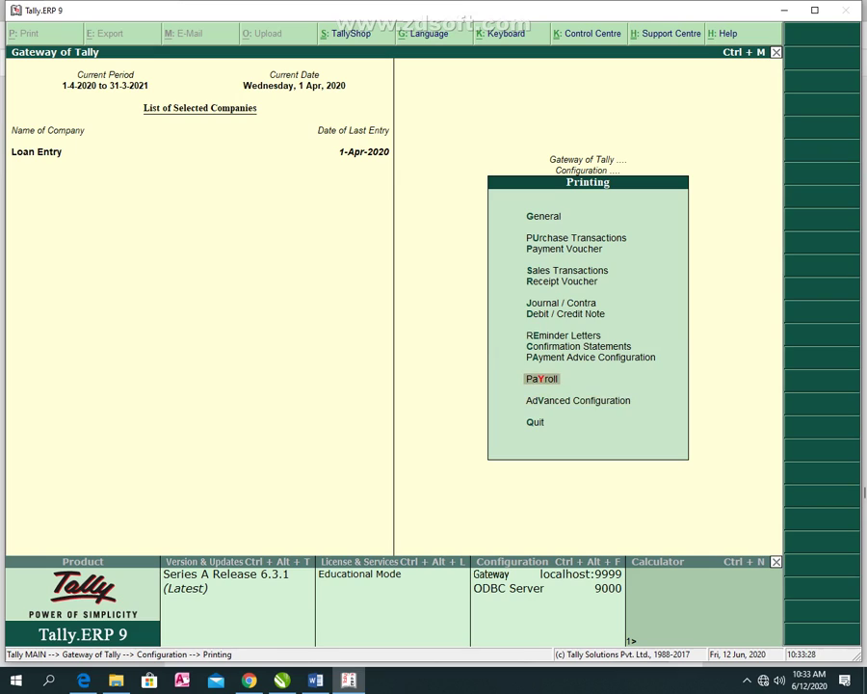
key(Up)
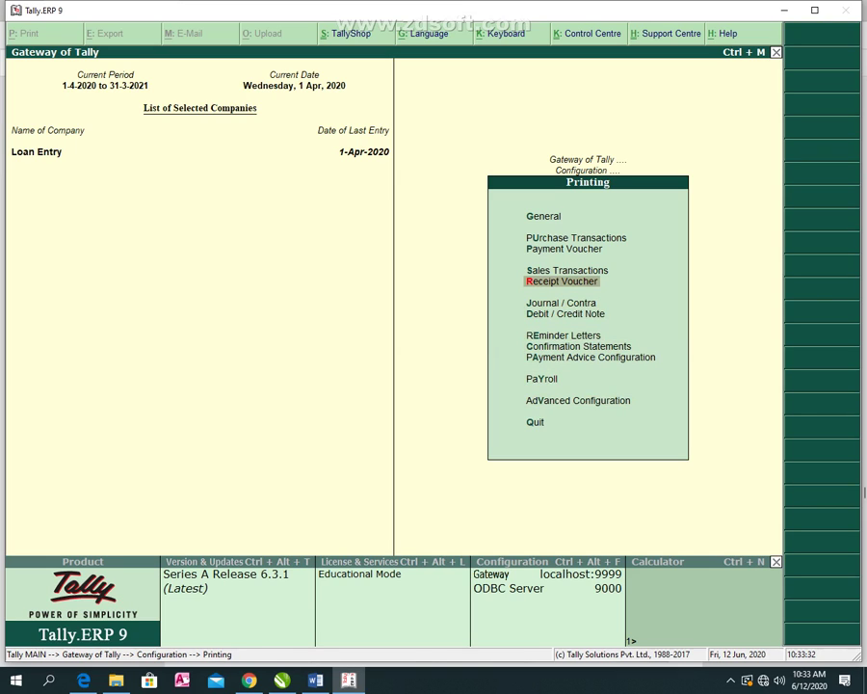
key(Down)
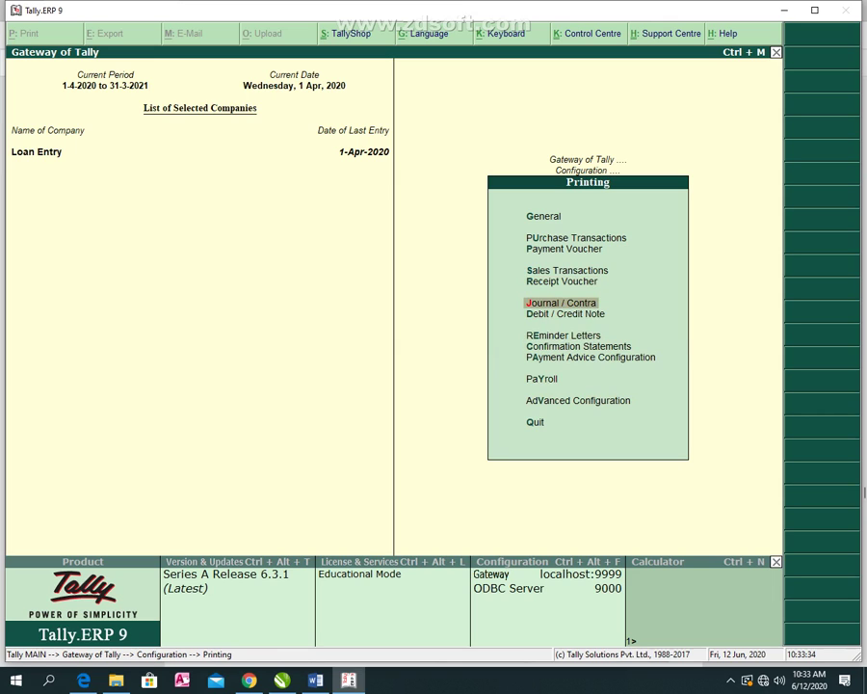
key(Down)
key(Down)
key(Down)
key(Return)
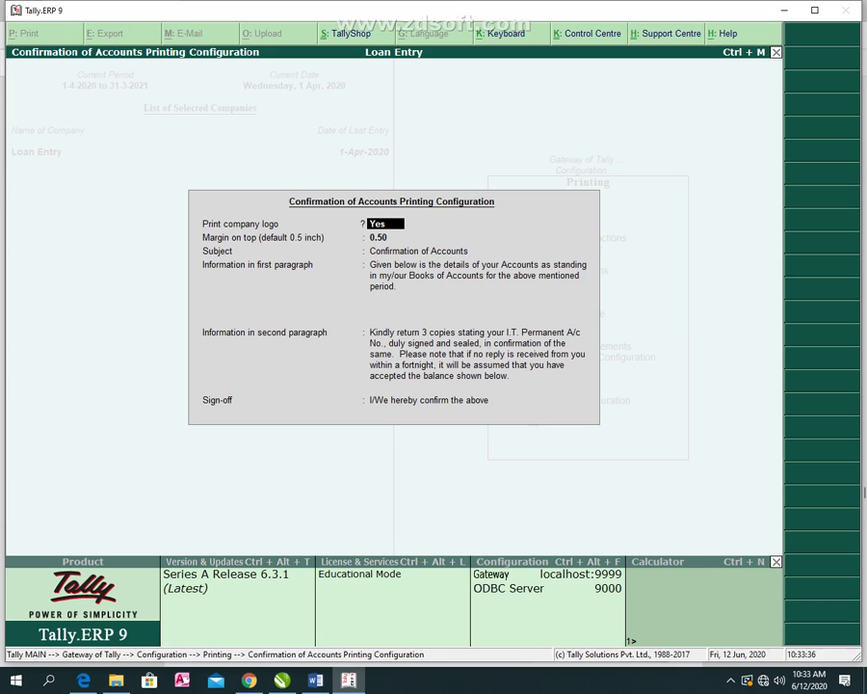
key(Escape)
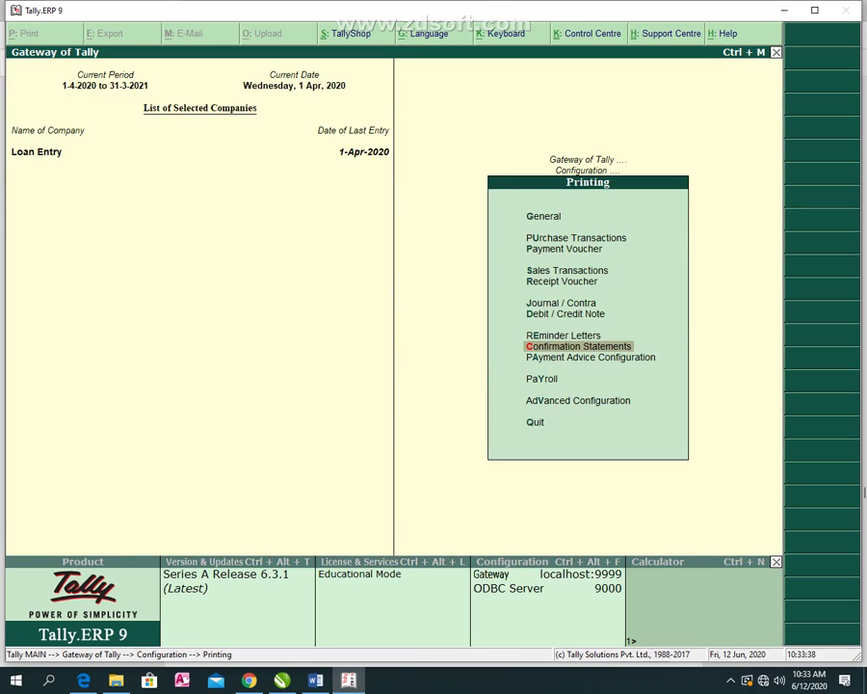
key(Escape)
key(Escape)
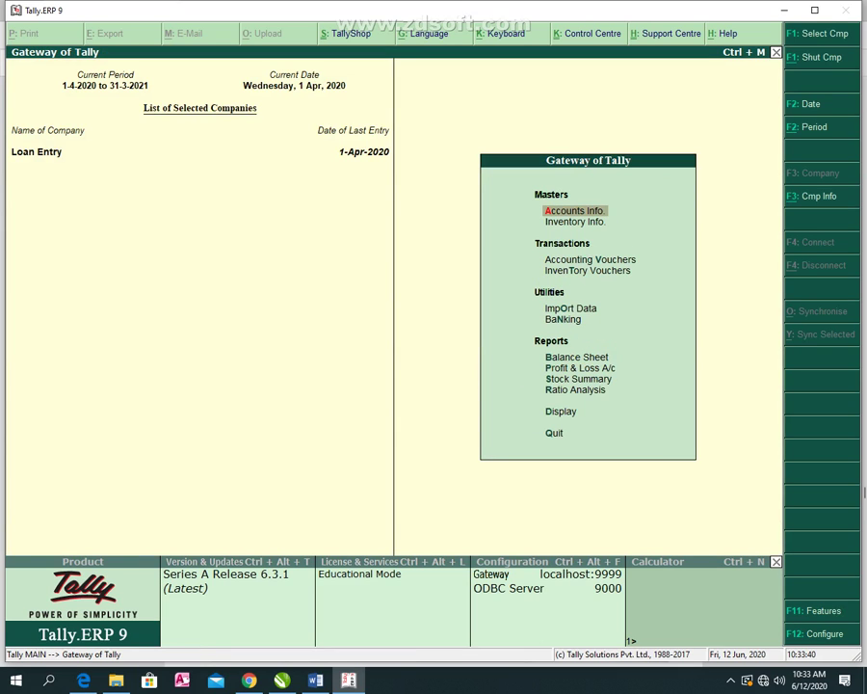
Step: Look into the E-Mailing configuration, return to the Gateway of Tally, and decline to quit the program
key(F12)
key(Down)
key(Down)
key(Down)
key(Down)
key(Down)
key(Down)
key(Down)
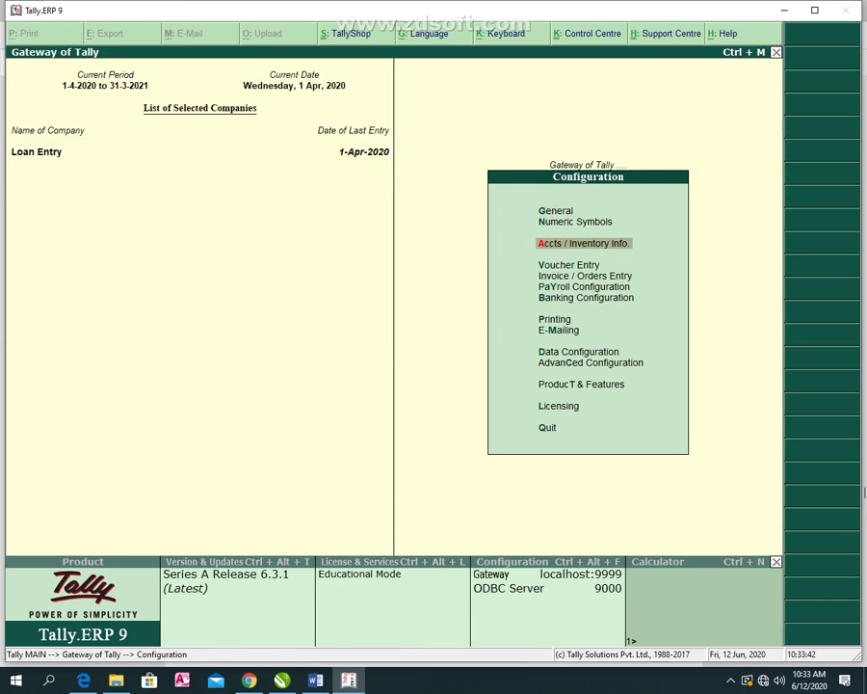
key(Down)
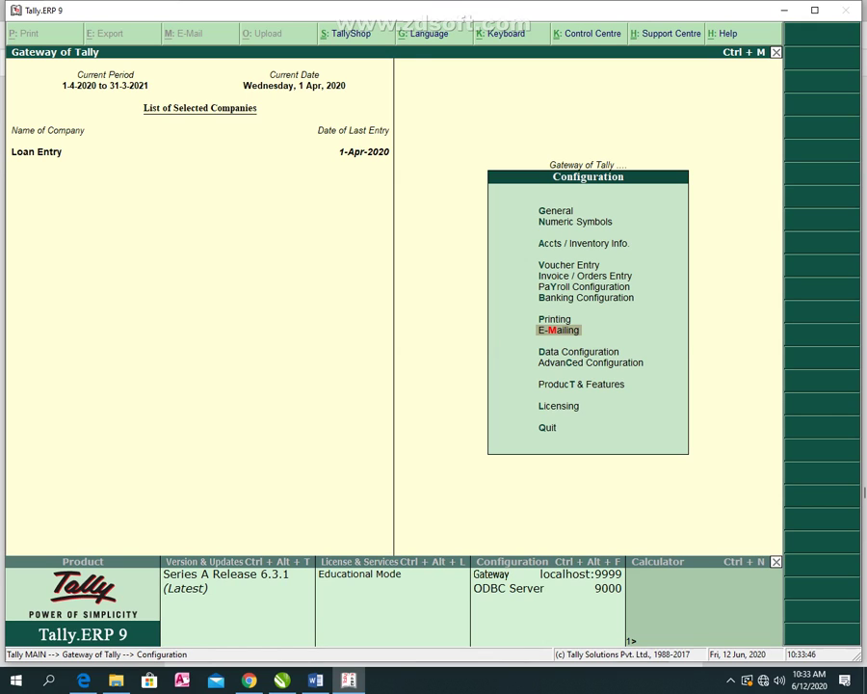
key(Return)
key(Escape)
key(Escape)
key(Escape)
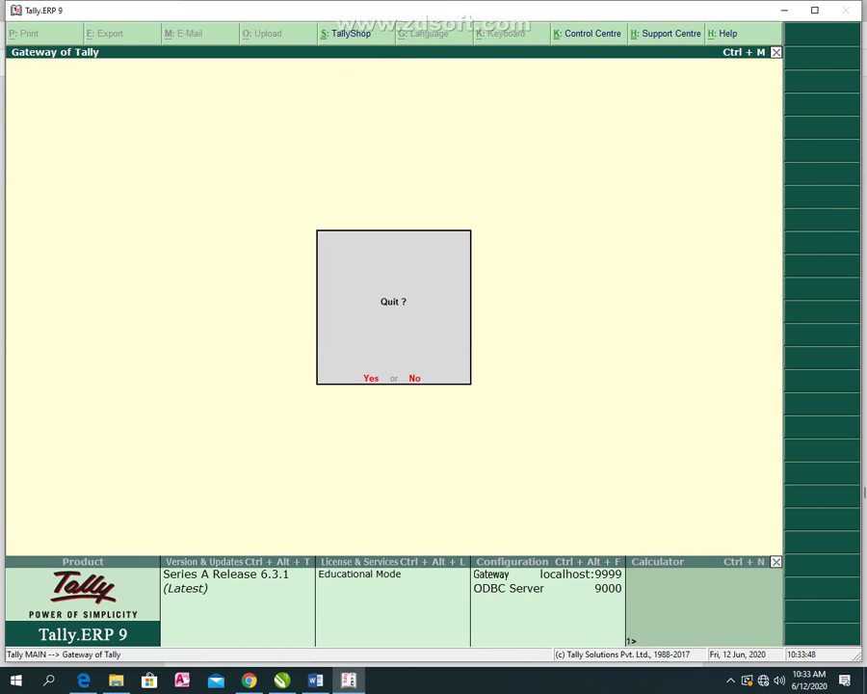
key(n)
Step: Reopen the Configuration menu, view the list of Printing options, and return to the Gateway of Tally
key(F12)
key(Down)
key(Down)
key(Down)
key(Down)
key(Down)
key(Down)
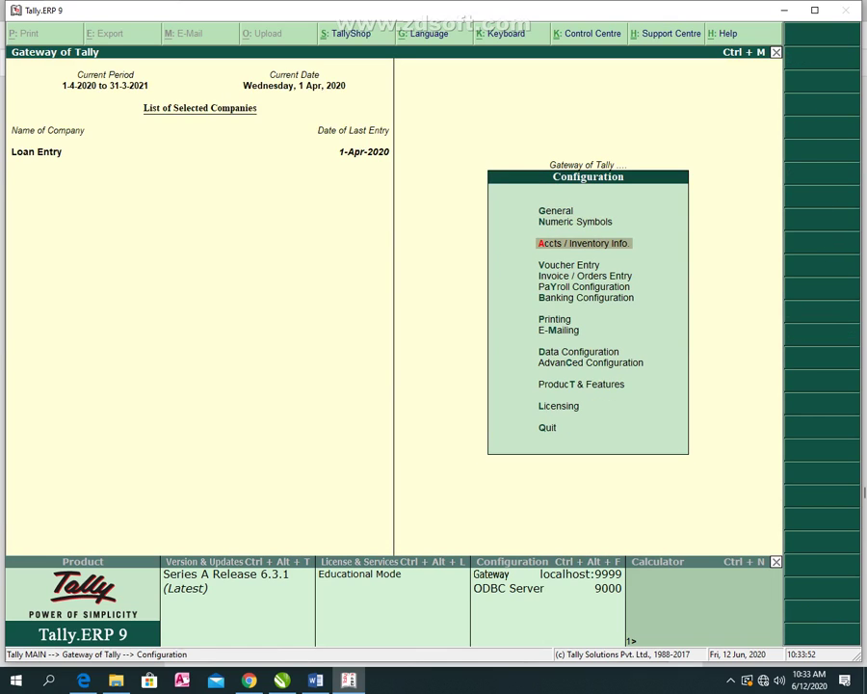
key(Down)
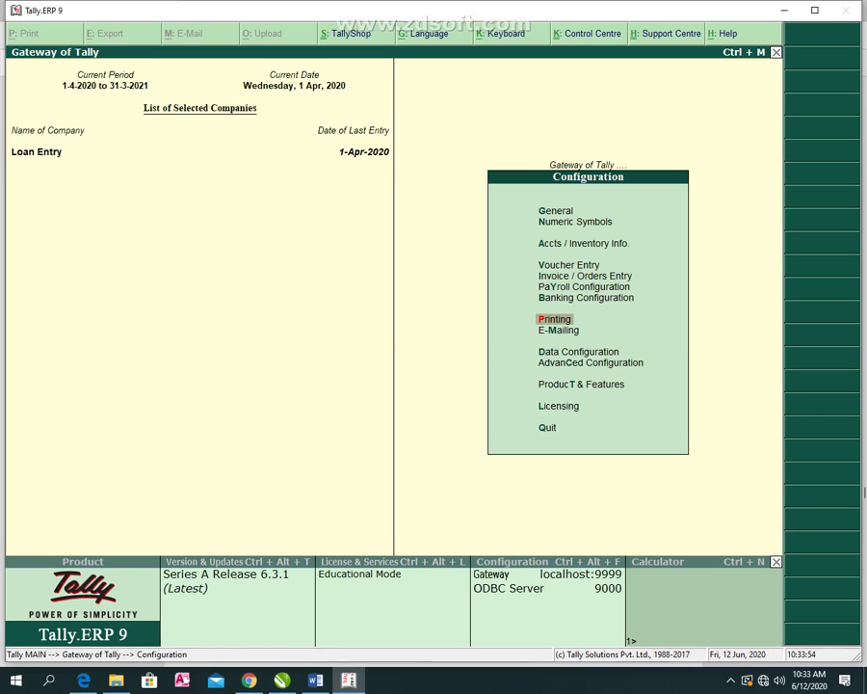
key(Return)
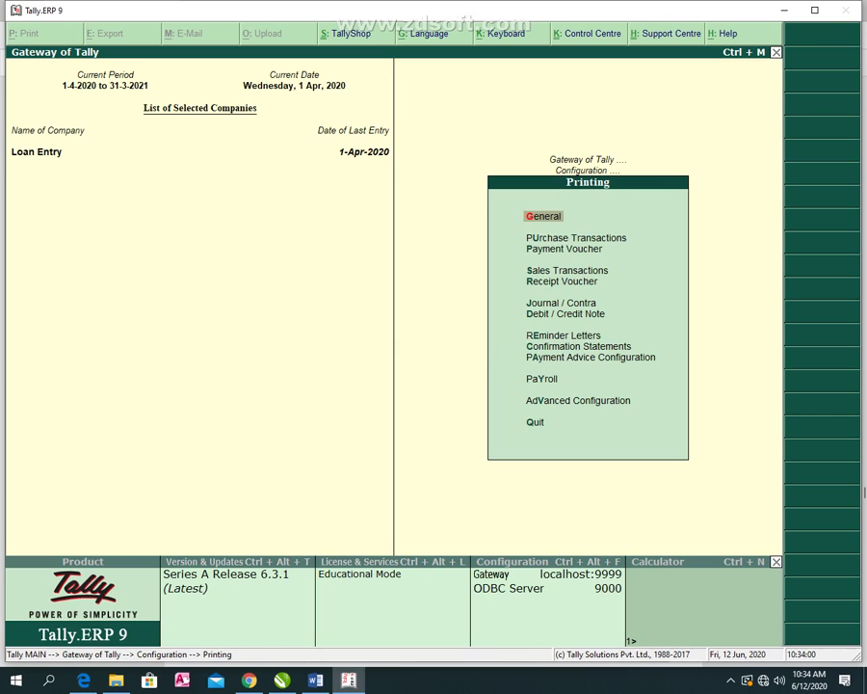
key(Escape)
key(Escape)
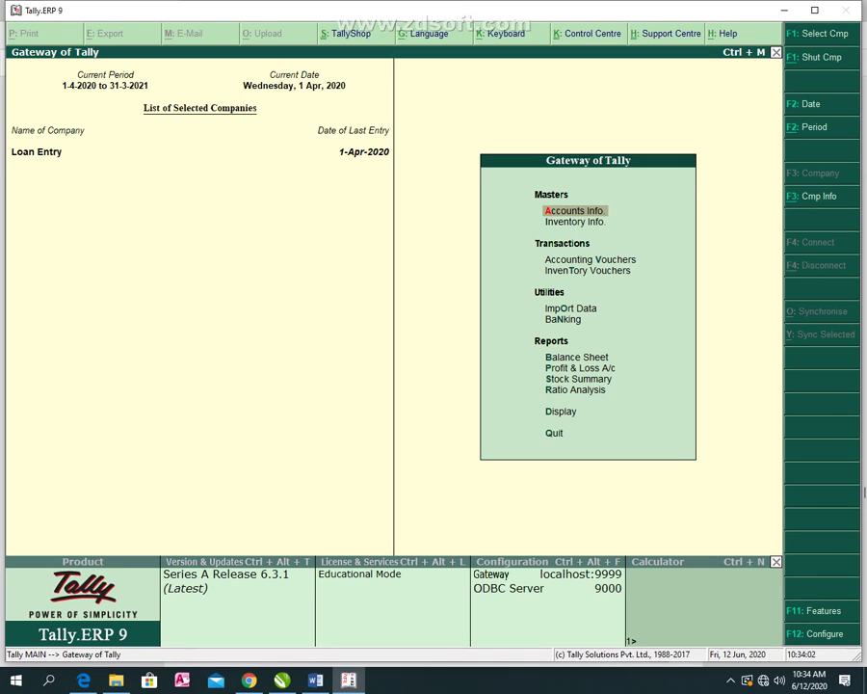
Step: Open the Advanced Configuration screen of the Loan Entry company from the F12 configuration options
key(F12)
key(Down)
key(Down)
key(Down)
key(Down)
key(Down)
key(Down)
key(Down)
key(Down)
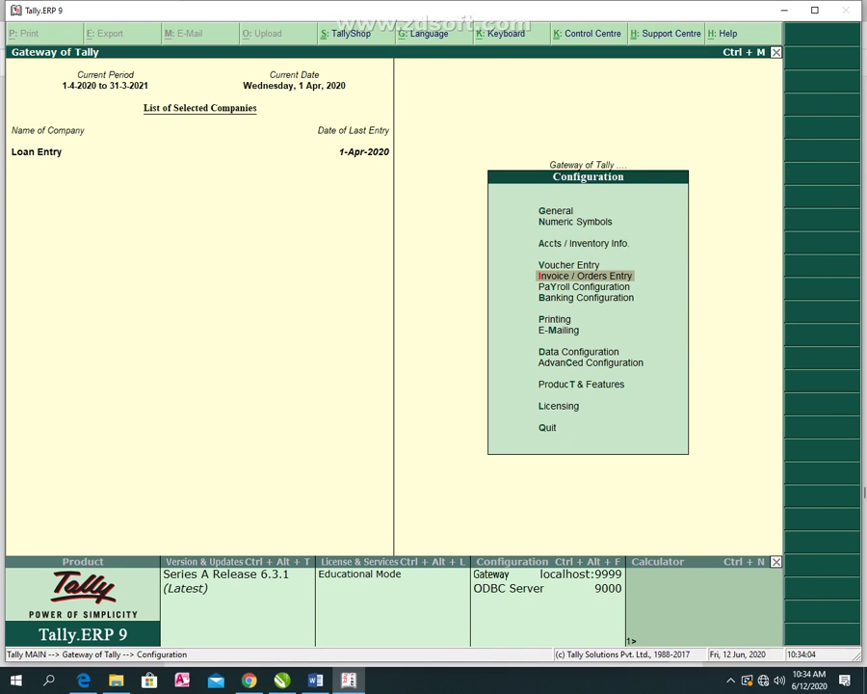
key(Down)
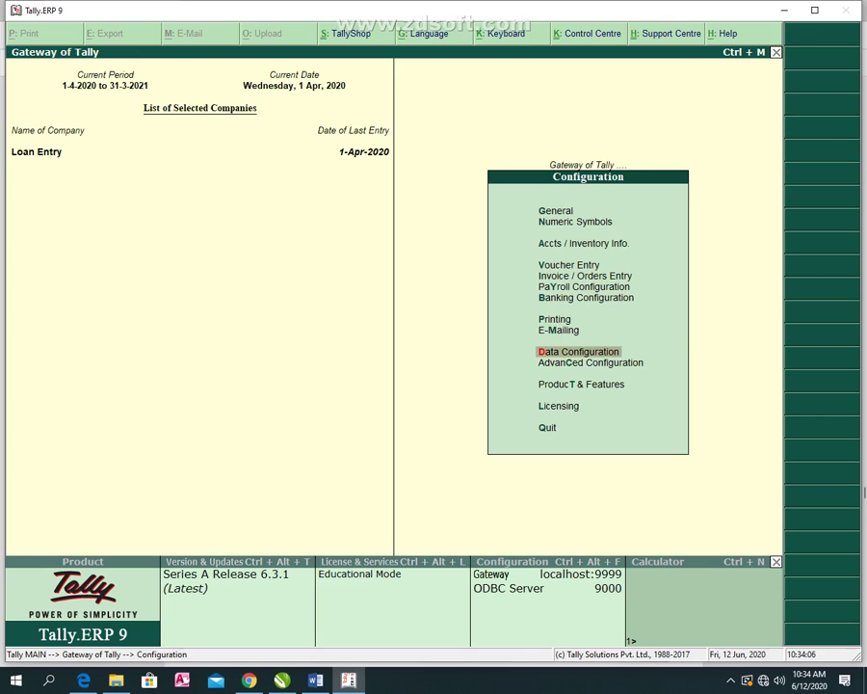
key(Down)
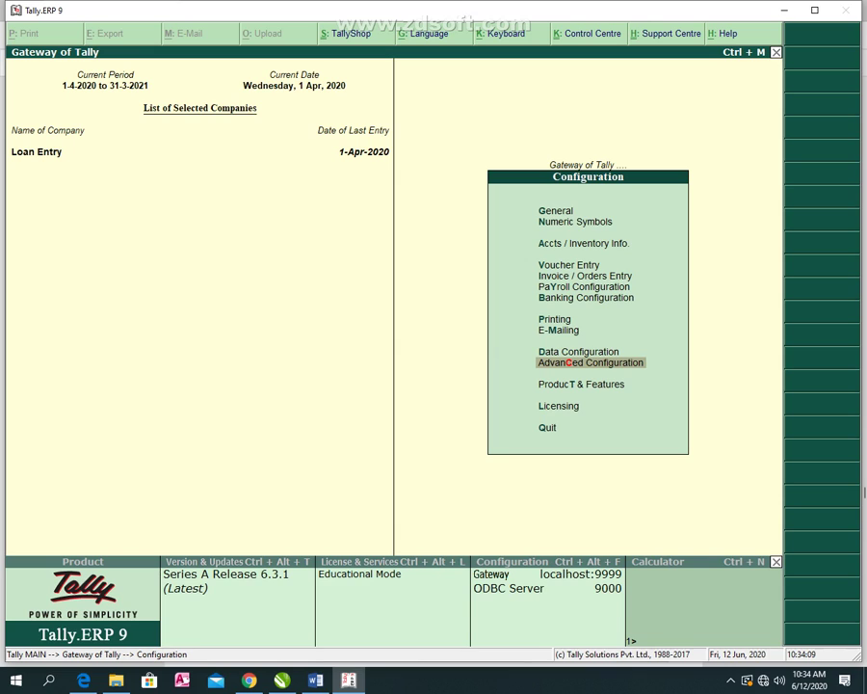
key(Return)
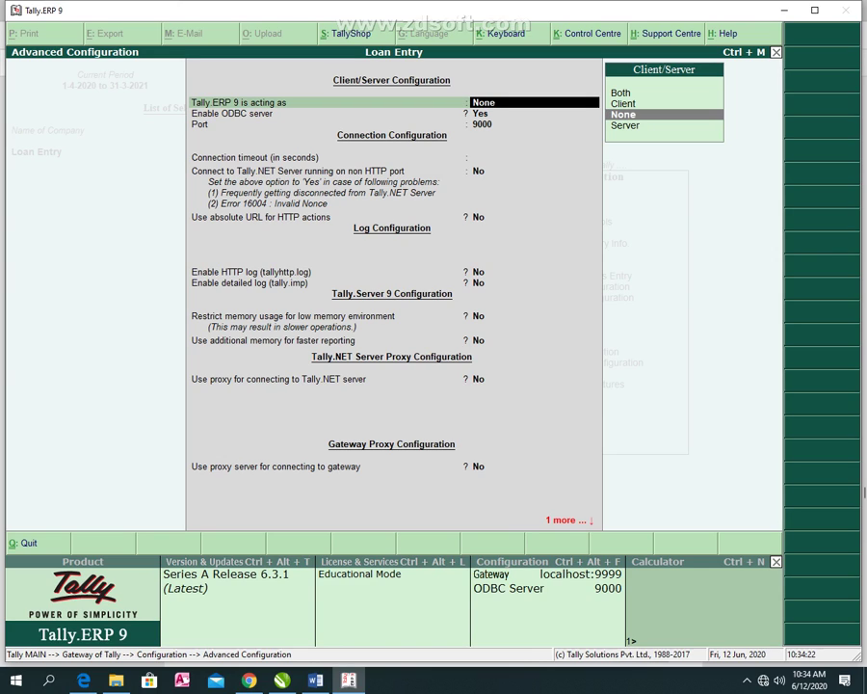
Step: Go through the client/server and connection settings as far as the HTTP log option, then leave the Advanced Configuration
key(Return)
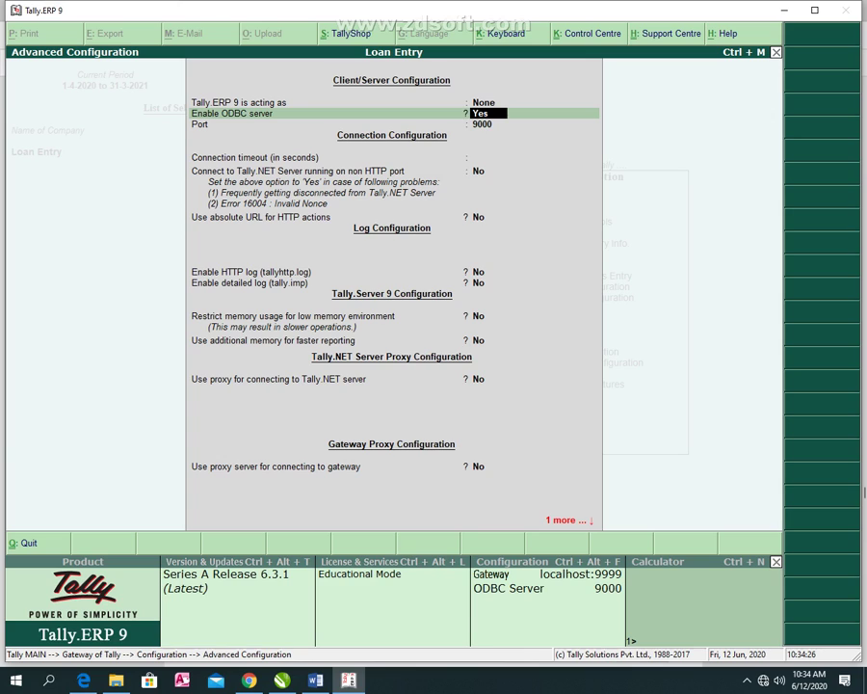
key(Return)
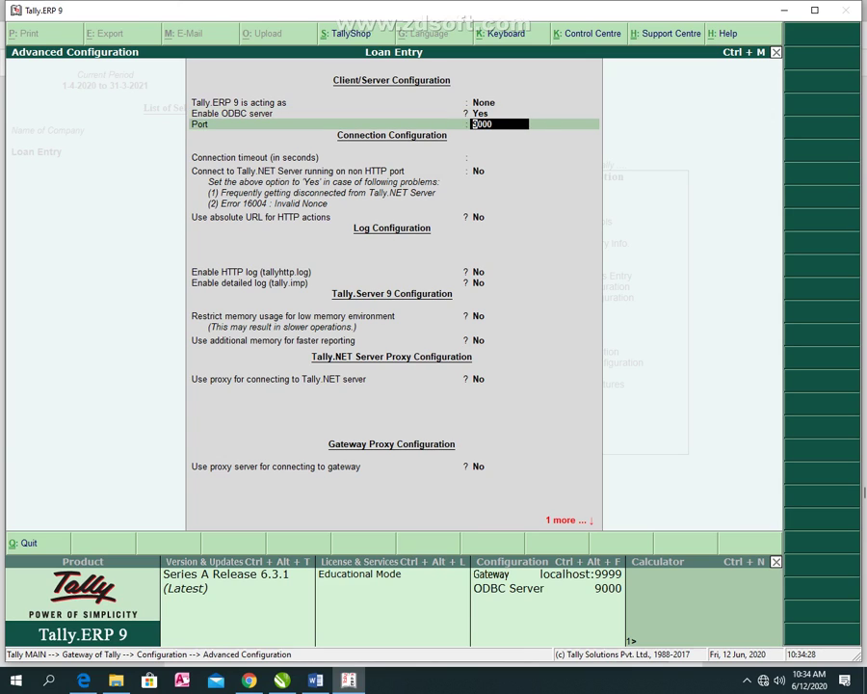
key(Return)
key(Return)
key(Return)
key(Return)
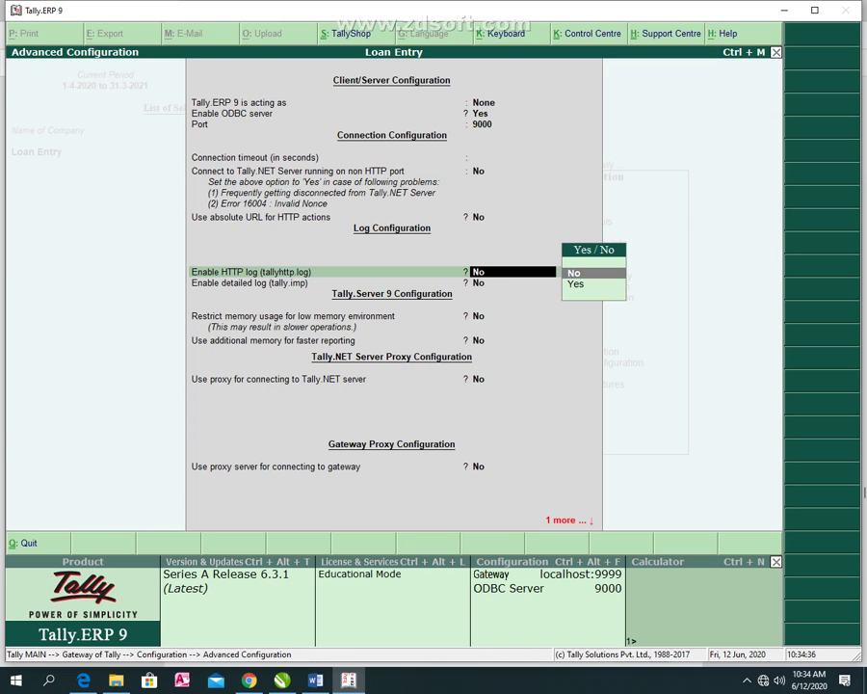
key(Escape)
key(Return)
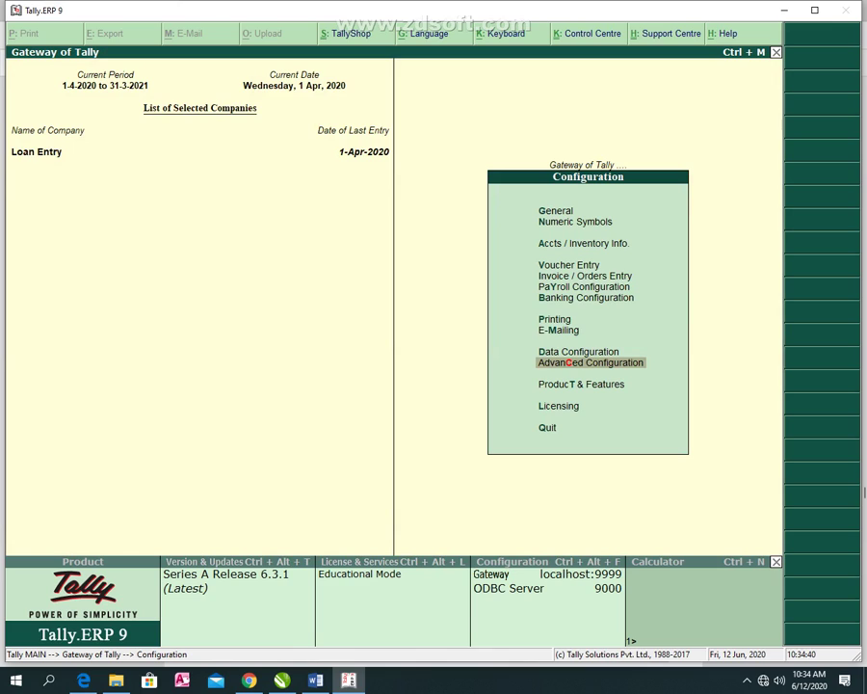
Step: View the Product & Features information and return to the Configuration menu
key(Down)
key(Return)
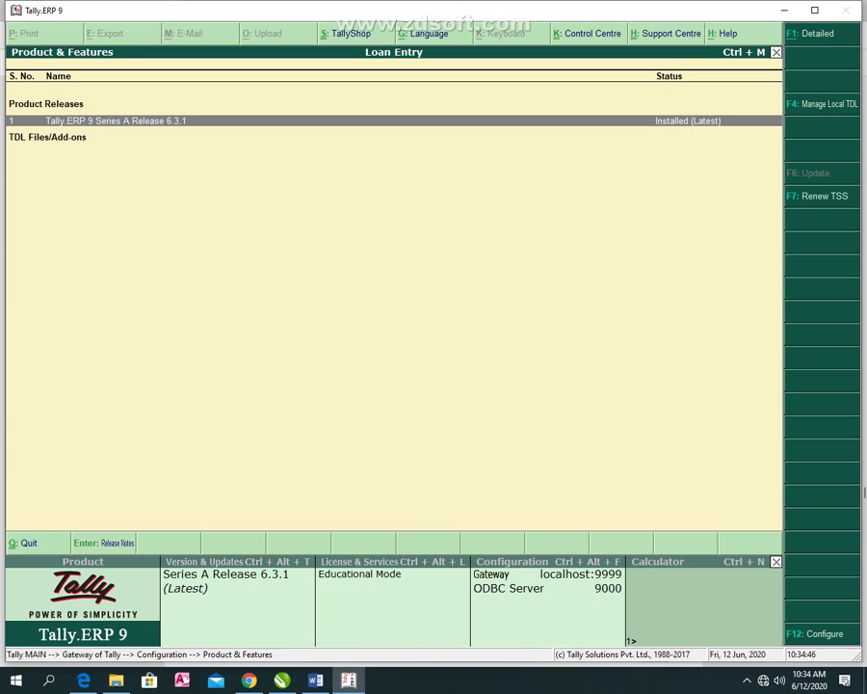
key(Escape)
Step: View the Licensing options and return to the Configuration menu
key(Down)
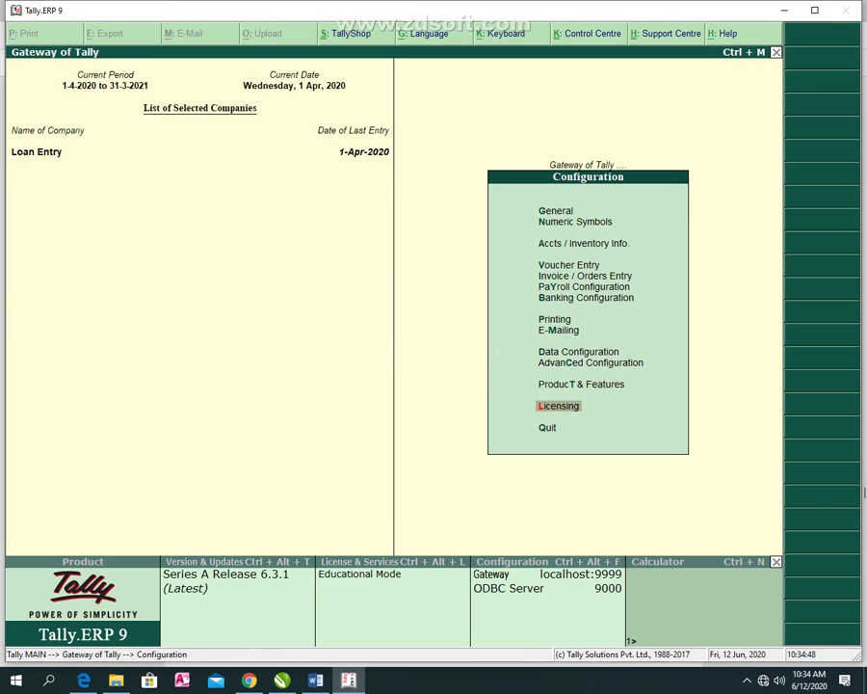
key(Return)
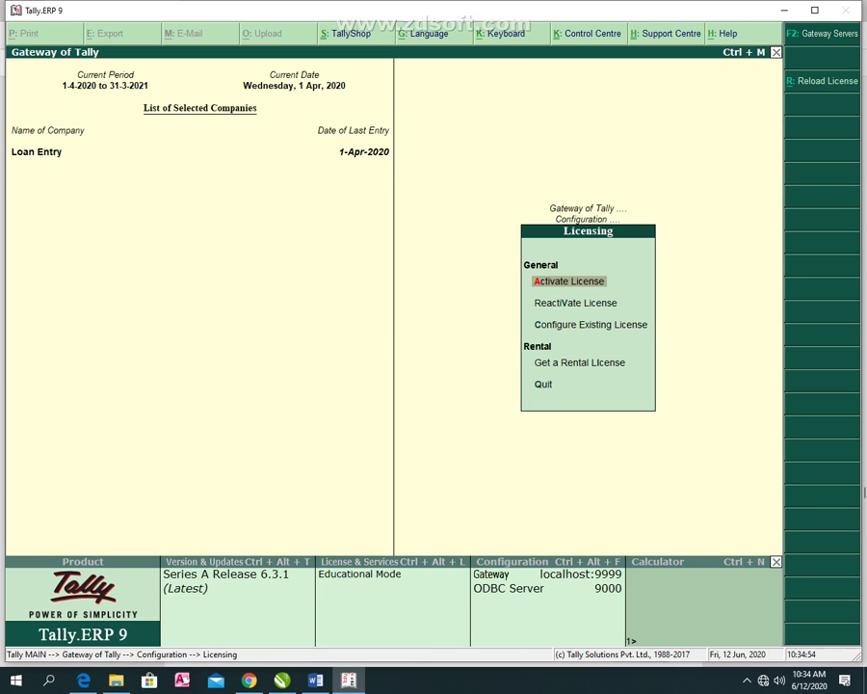
key(Escape)
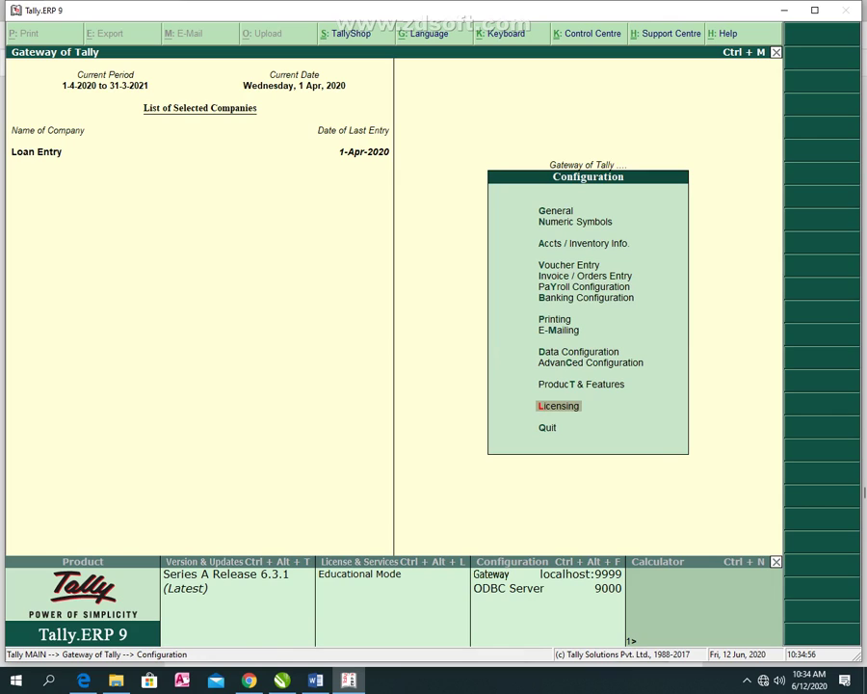
Step: Open the General Configuration screen of the Loan Entry company
key(Up)
key(Up)
key(Up)
key(Up)
key(Up)
key(Up)
key(Up)
key(Up)
key(Up)
key(Up)
key(Up)
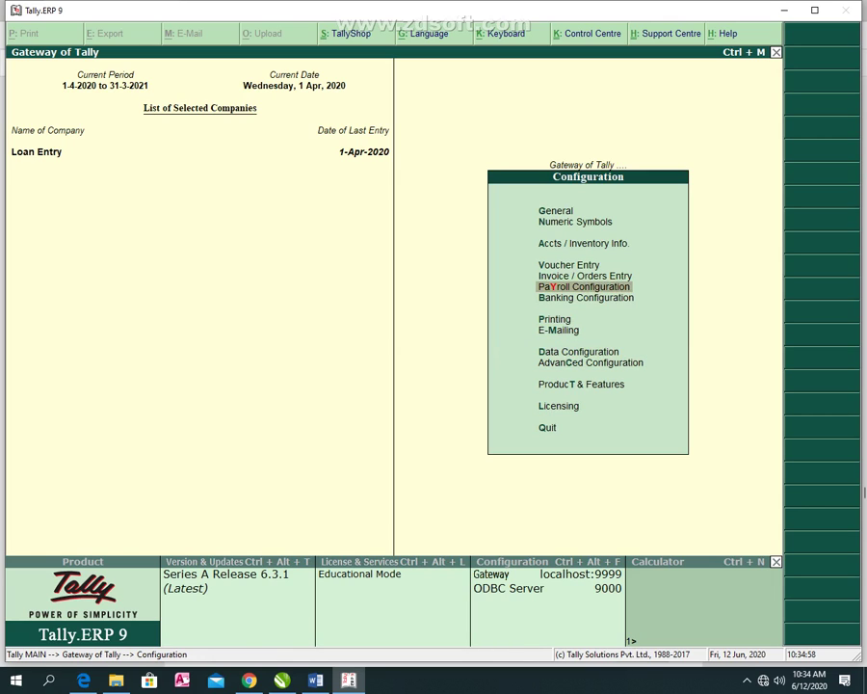
key(Down)
key(Up)
key(Up)
key(Return)
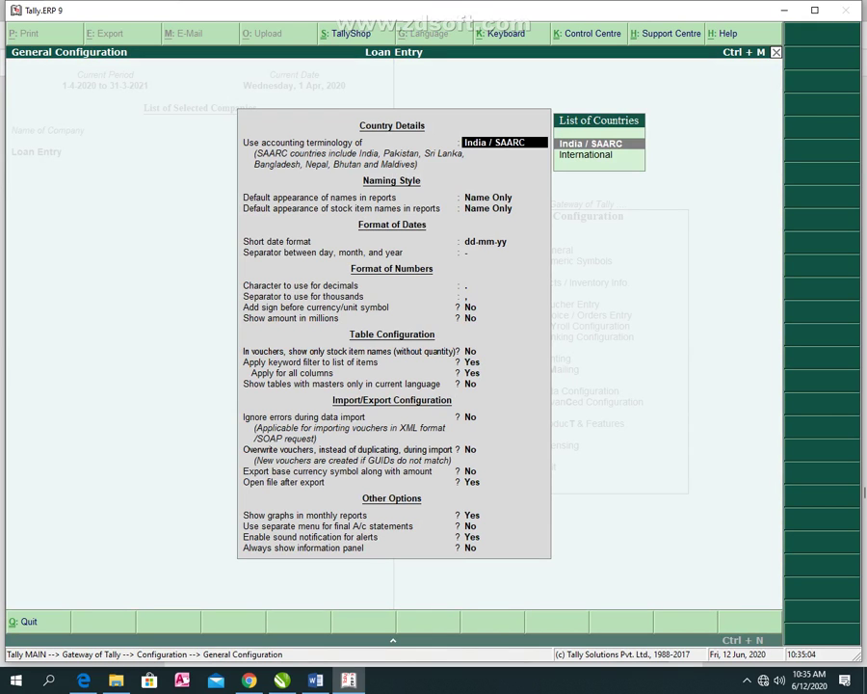
Step: Review the country, naming style, date, number and table settings in General Configuration, keeping their existing values
key(Return)
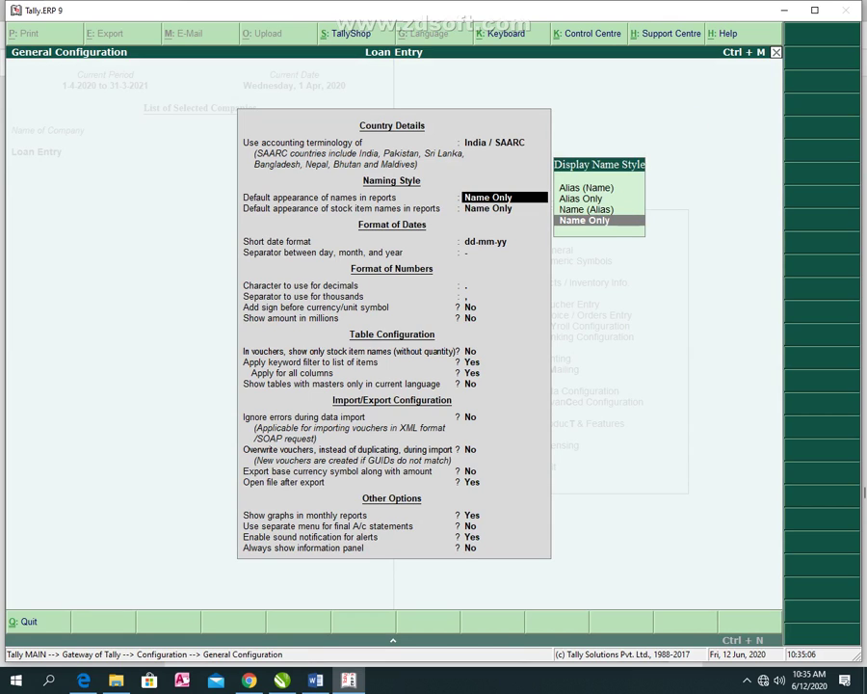
key(Return)
key(Return)
key(Return)
key(Return)
key(Return)
key(Return)
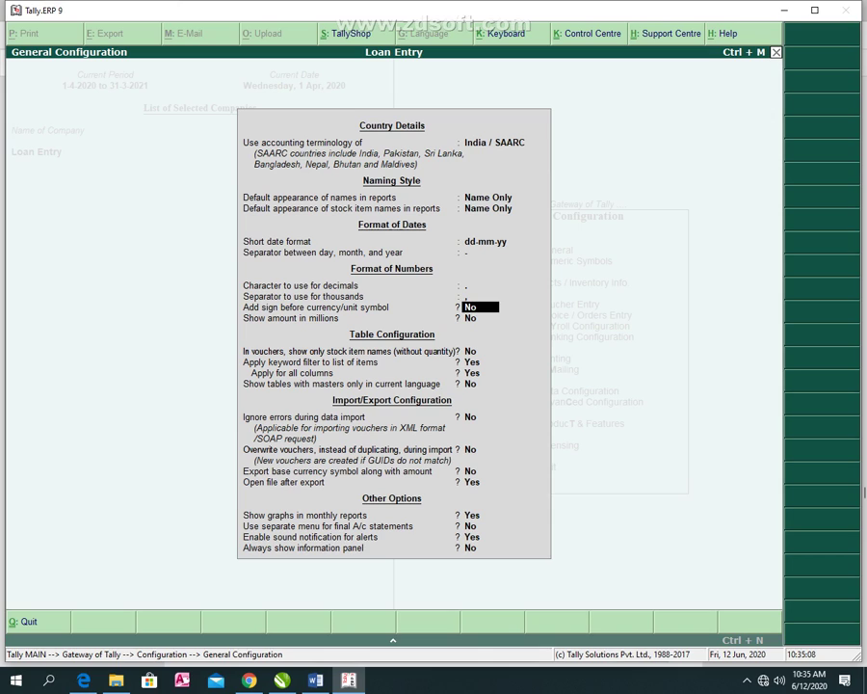
key(Return)
key(Return)
key(Return)
key(Return)
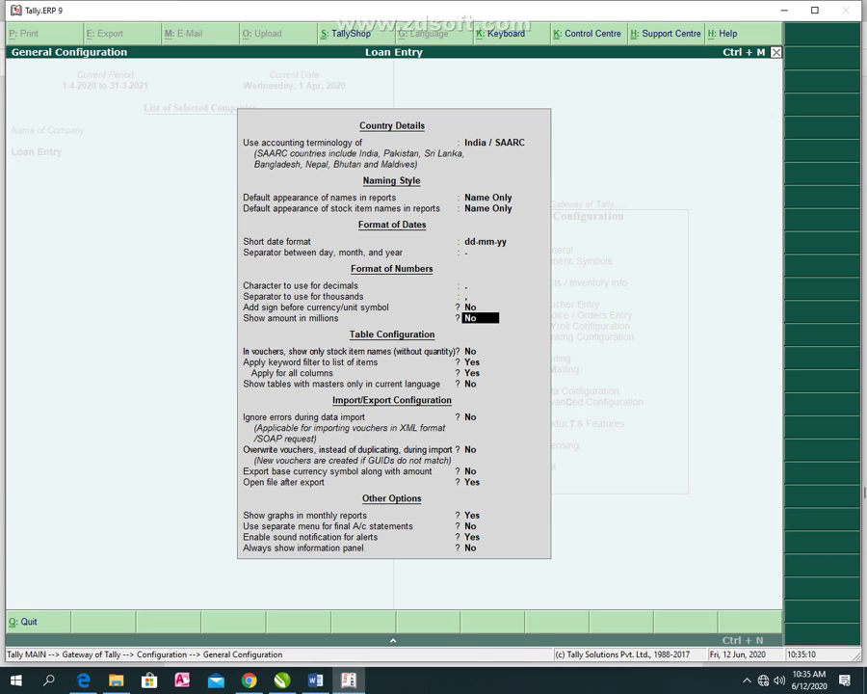
key(Return)
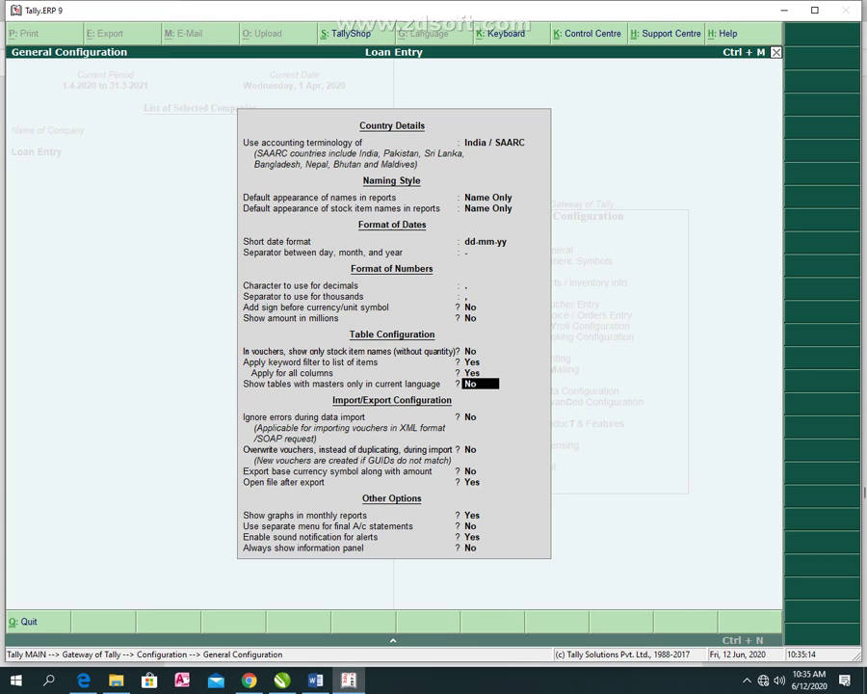
Step: Go through the import/export and other options of General Configuration and return to the Configuration menu
key(Return)
key(Return)
key(Return)
key(Return)
key(Return)
key(Return)
key(Return)
key(Return)
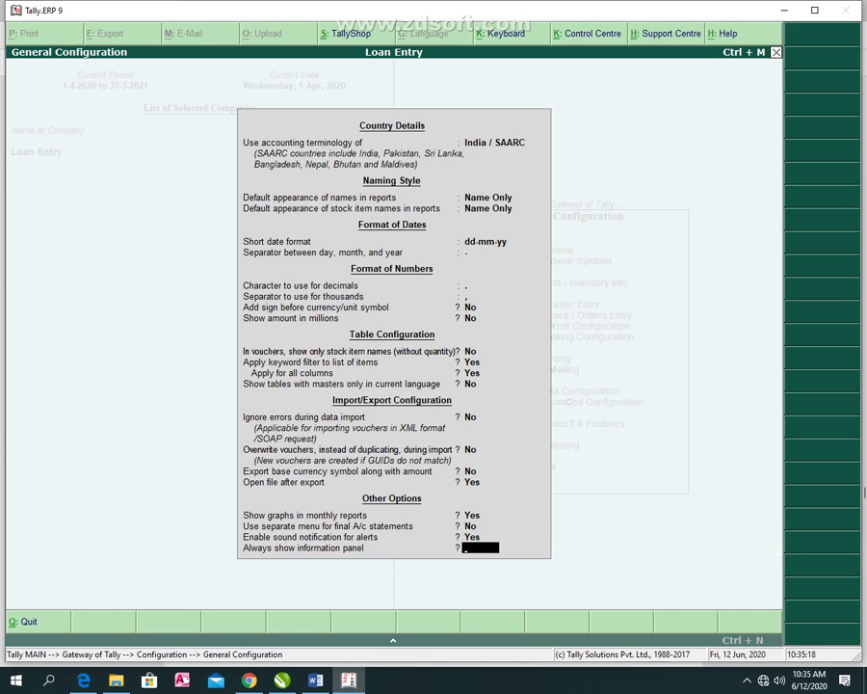
key(Return)
Step: View the Payroll Configuration options and return to the Configuration menu
key(Down)
key(Down)
key(Down)
key(Down)
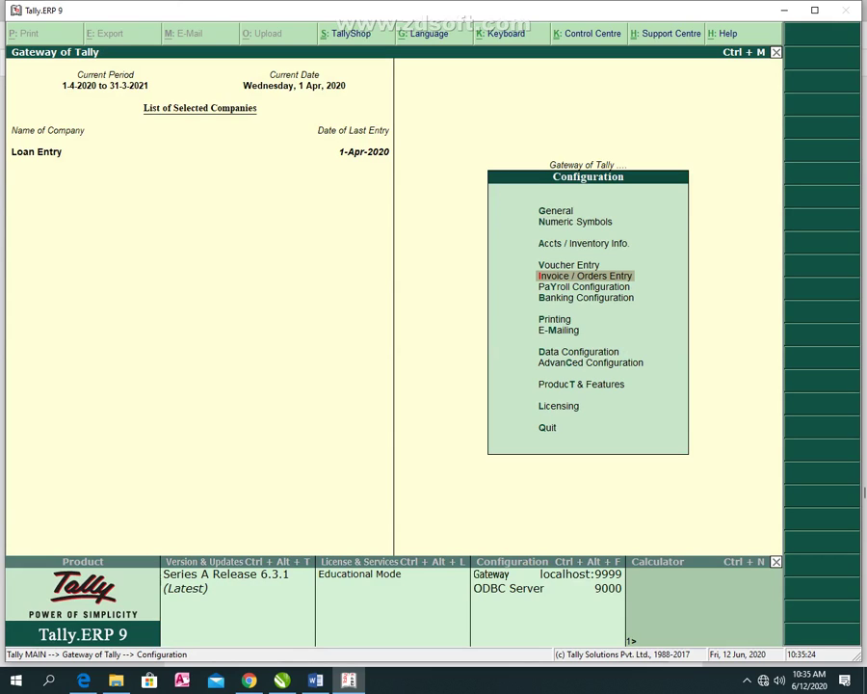
key(Down)
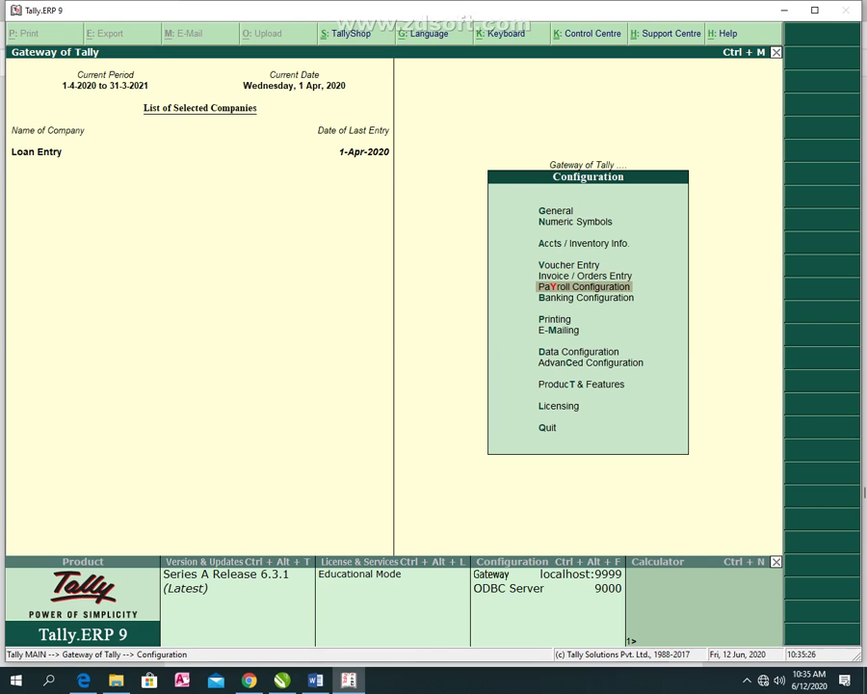
key(Return)
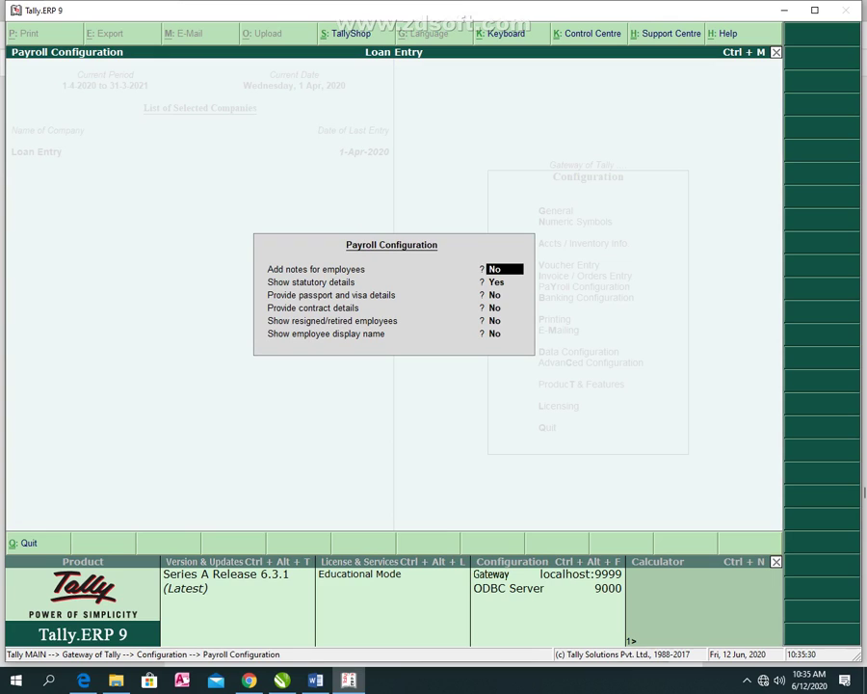
key(Escape)
Step: Go through the Banking Configuration as far as the payment instructions location and return to the Gateway of Tally
key(Down)
key(Return)
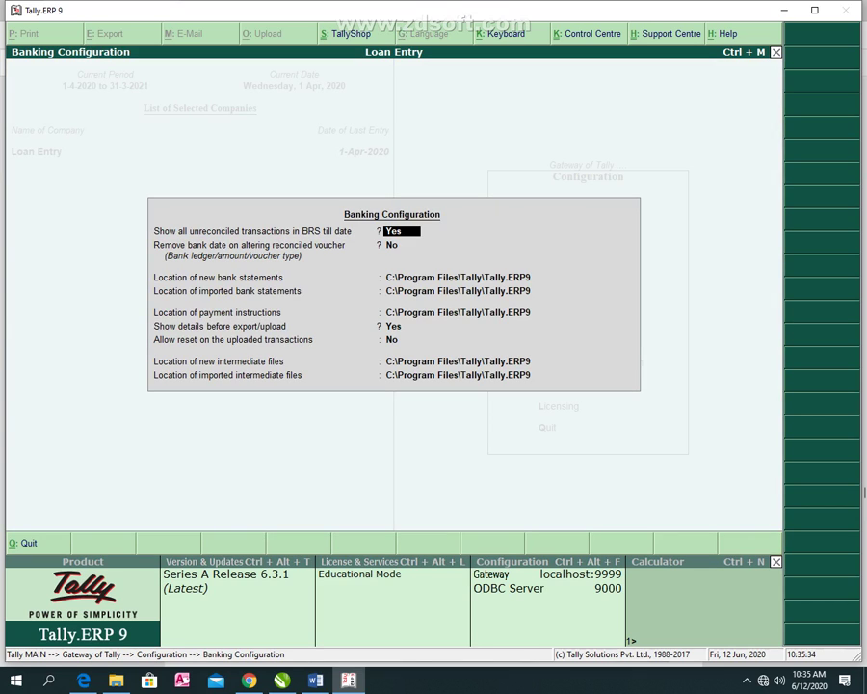
key(Return)
key(Return)
key(Return)
key(Return)
key(Escape)
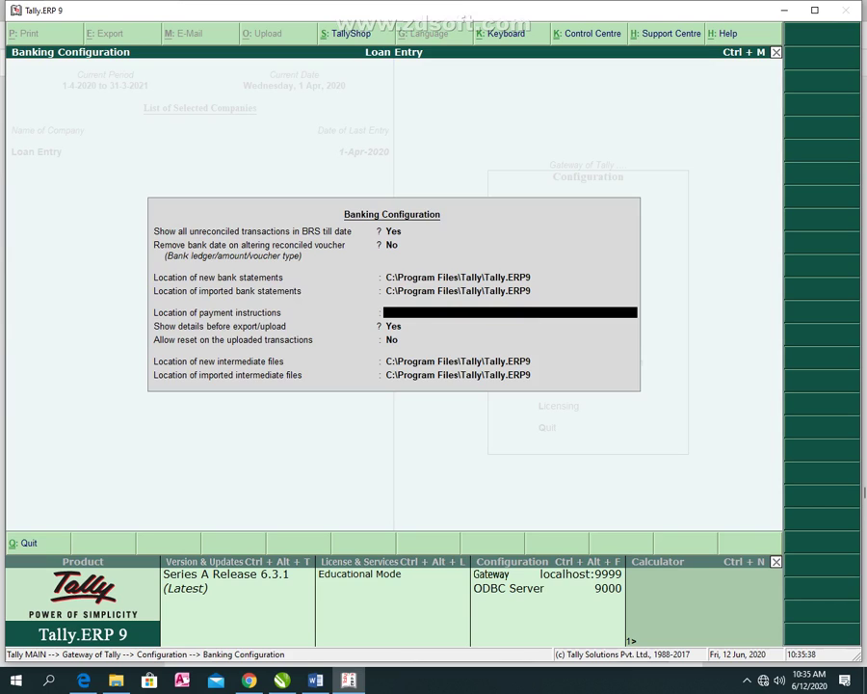
key(Escape)
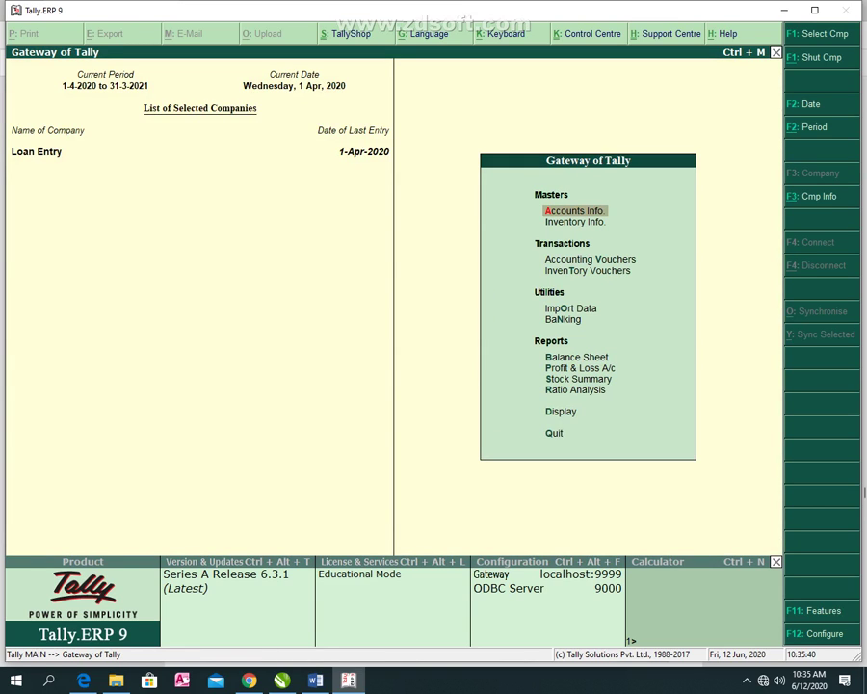
Step: Reopen the Configuration menu, view the General Printing Configuration and return to the Printing menu
key(F12)
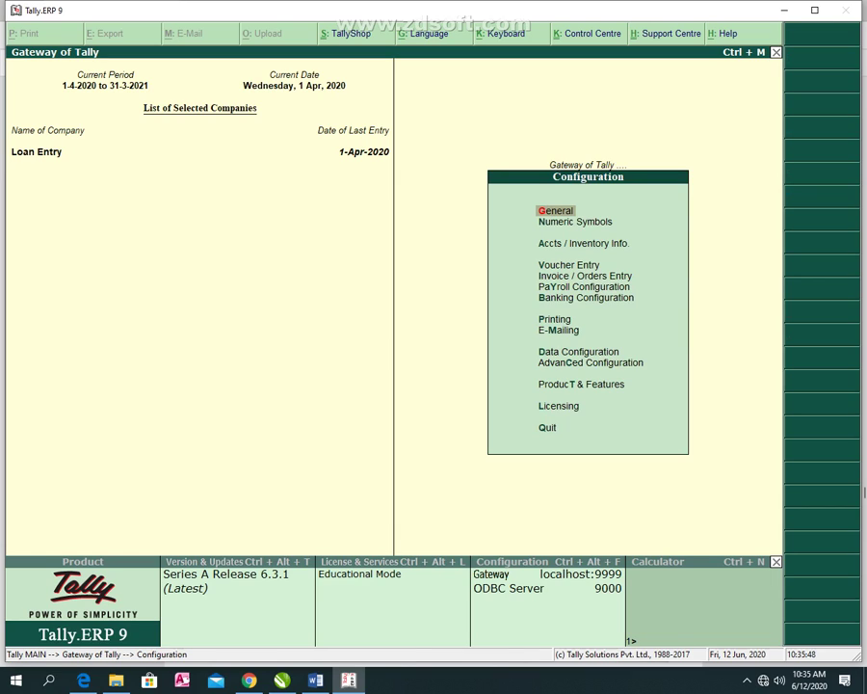
key(Down)
key(Down)
key(Down)
key(Down)
key(Down)
key(Down)
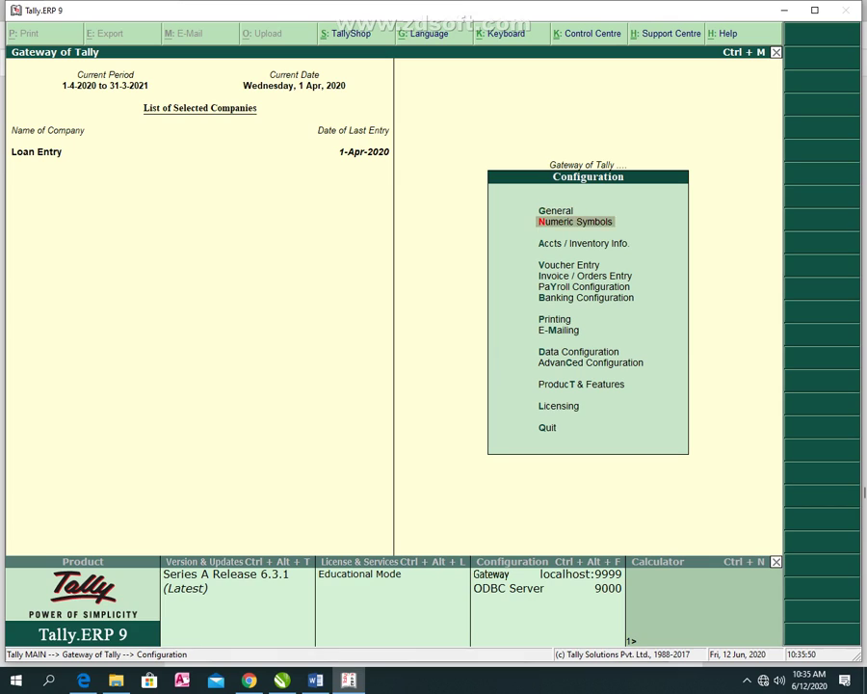
key(Down)
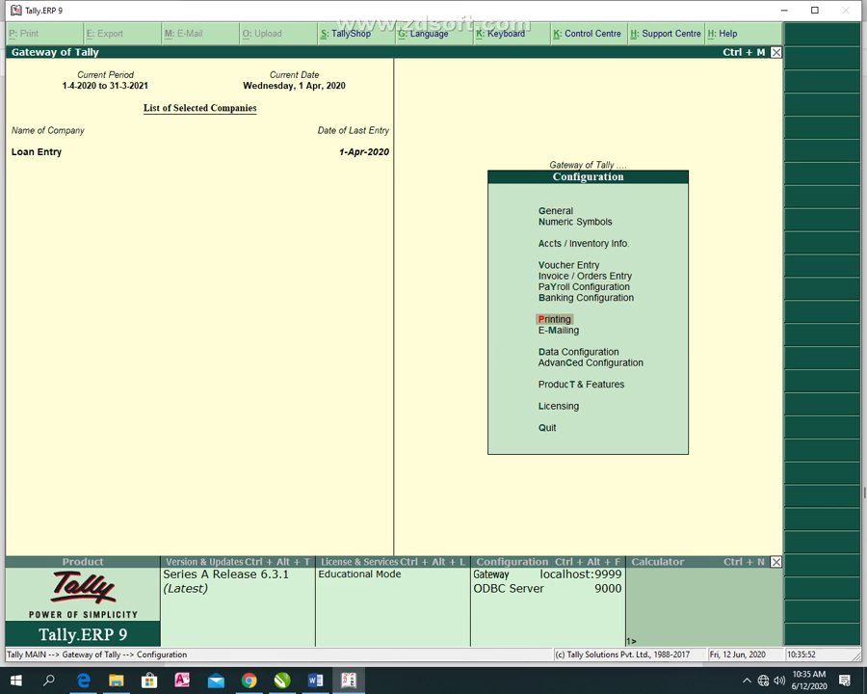
key(Return)
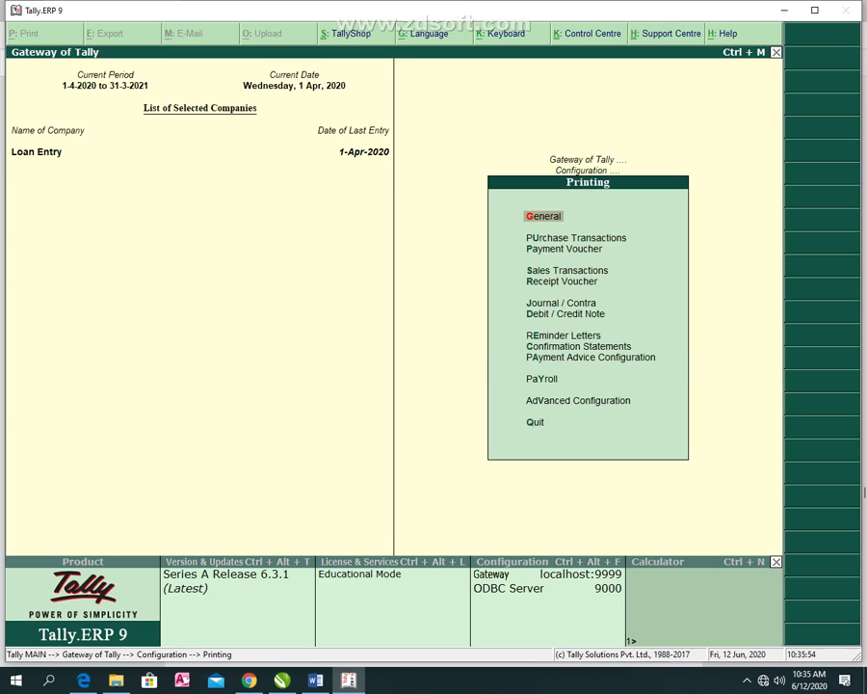
key(Return)
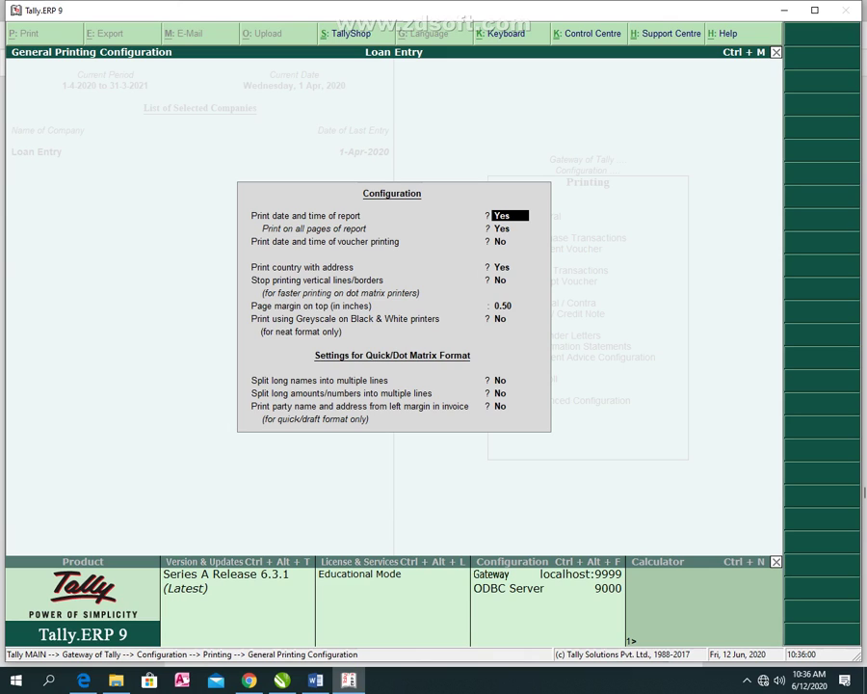
key(Escape)
Step: View the Reminder Letter Printing Configuration and return to the Printing menu
key(Down)
key(Down)
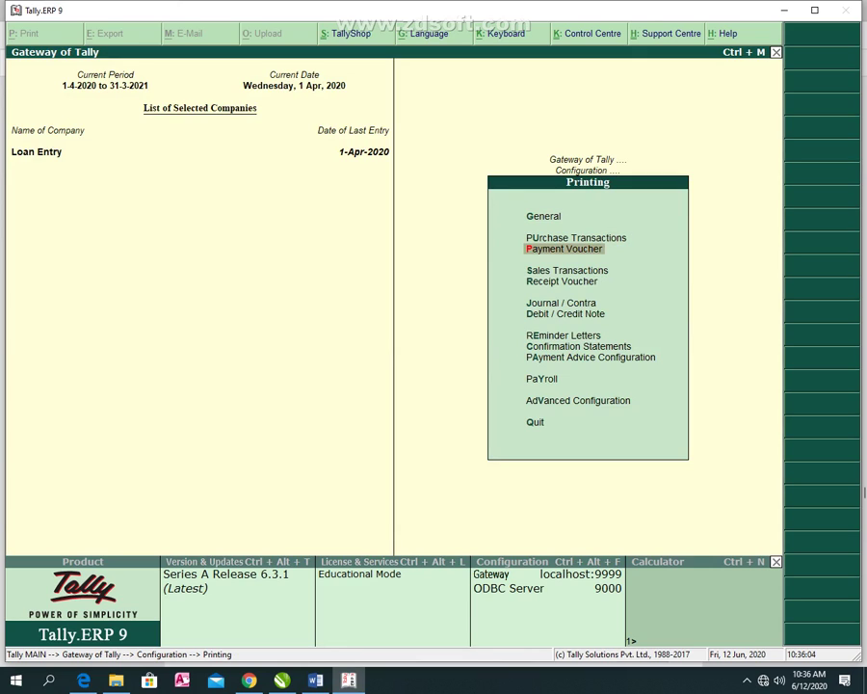
key(Down)
key(Down)
key(Down)
key(Down)
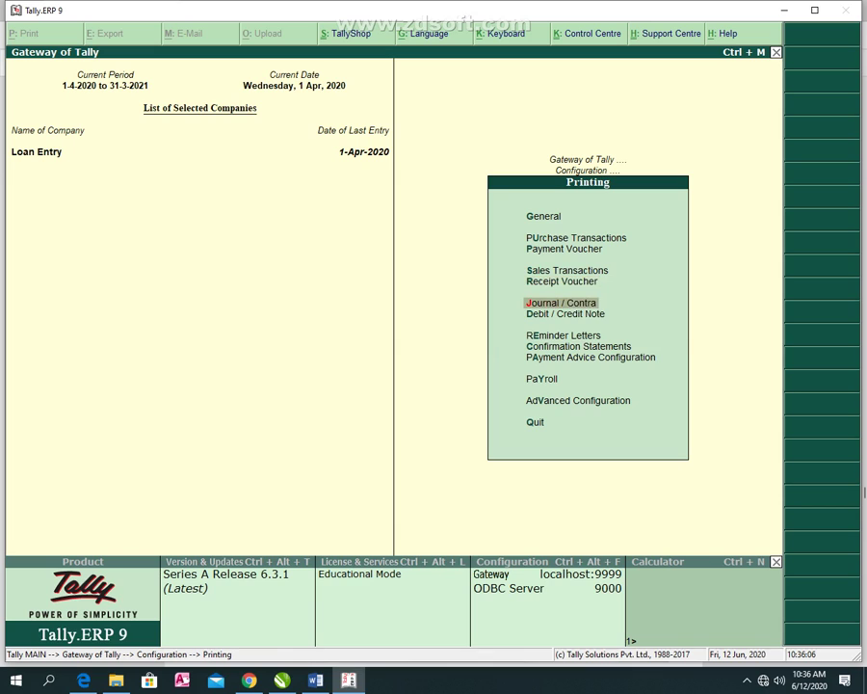
key(Down)
key(Return)
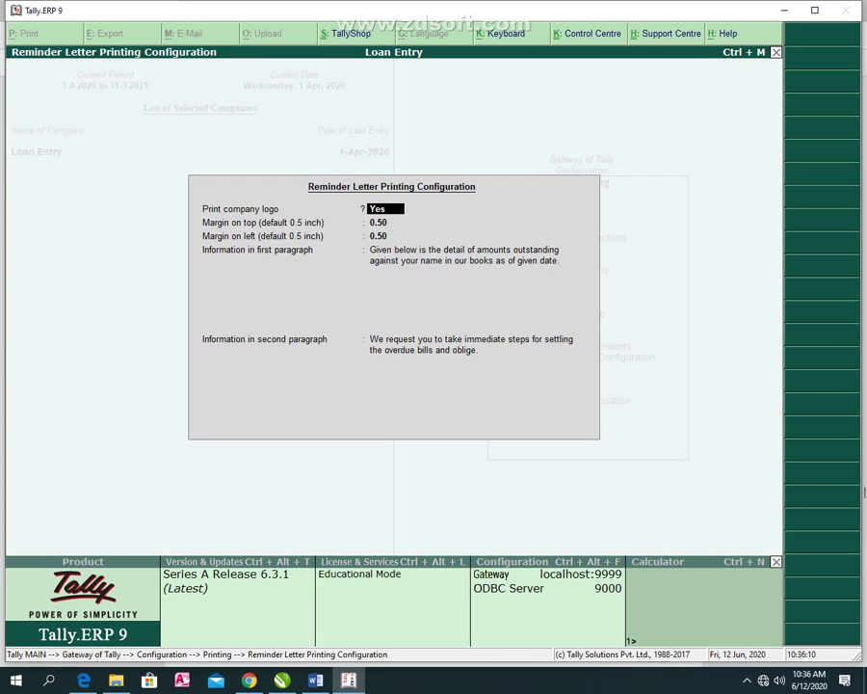
key(Escape)
Step: View the printing configuration for Confirmation Statements and return to the Printing menu
key(Down)
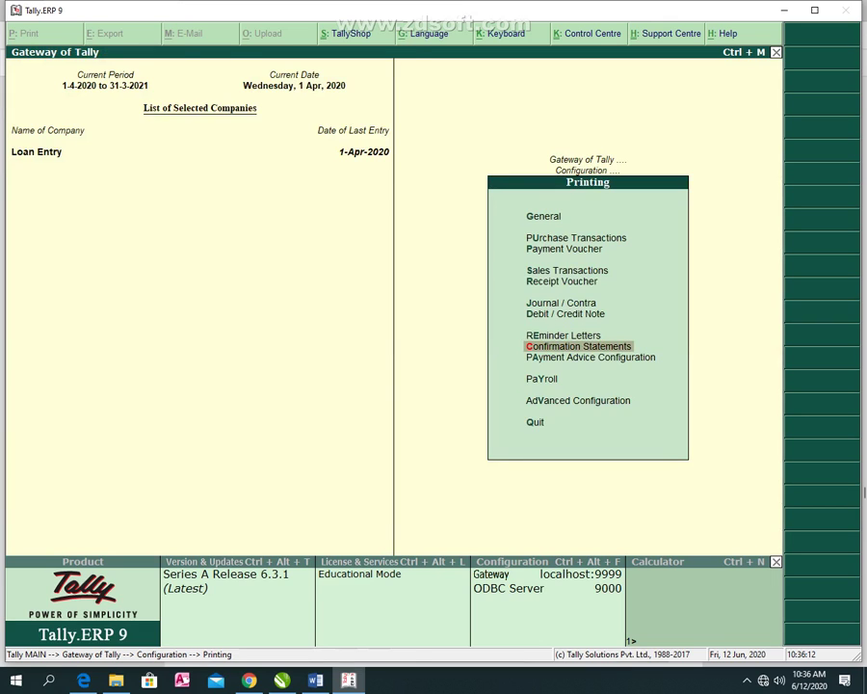
key(Return)
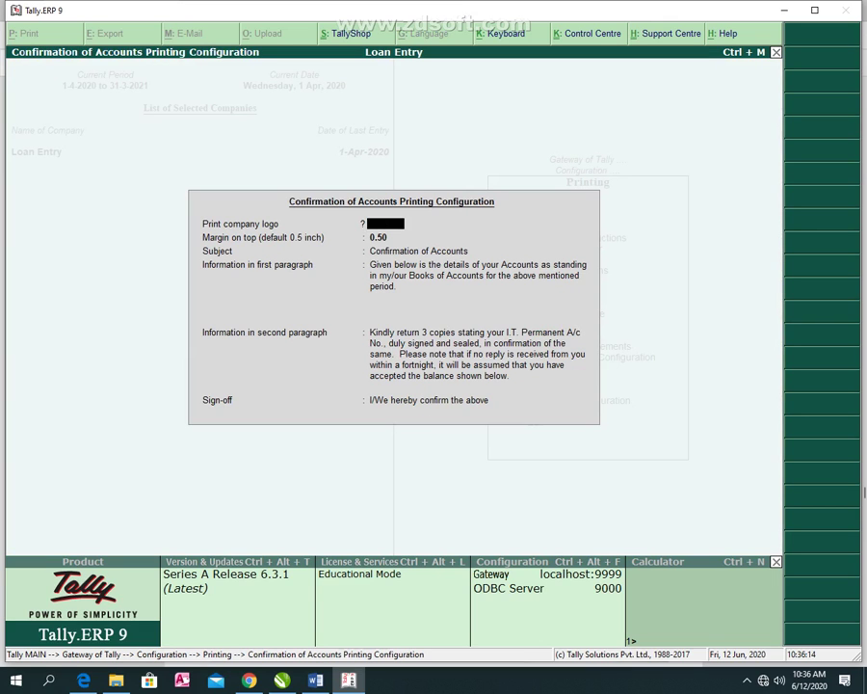
key(Escape)
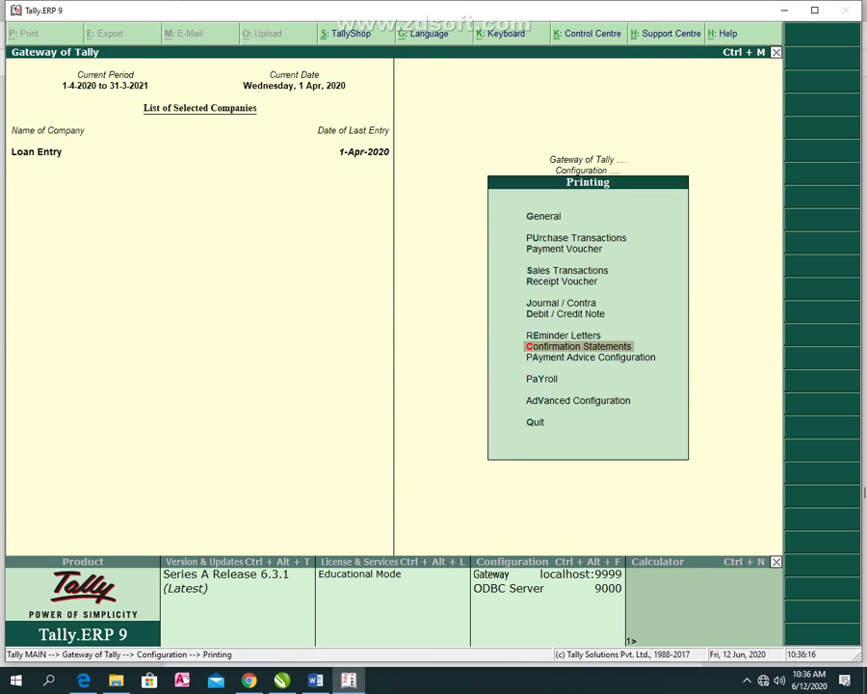
Step: Go through the Payment Advice printing texts and signatures up to the e-mailing salutation, and return to the Printing menu
key(Down)
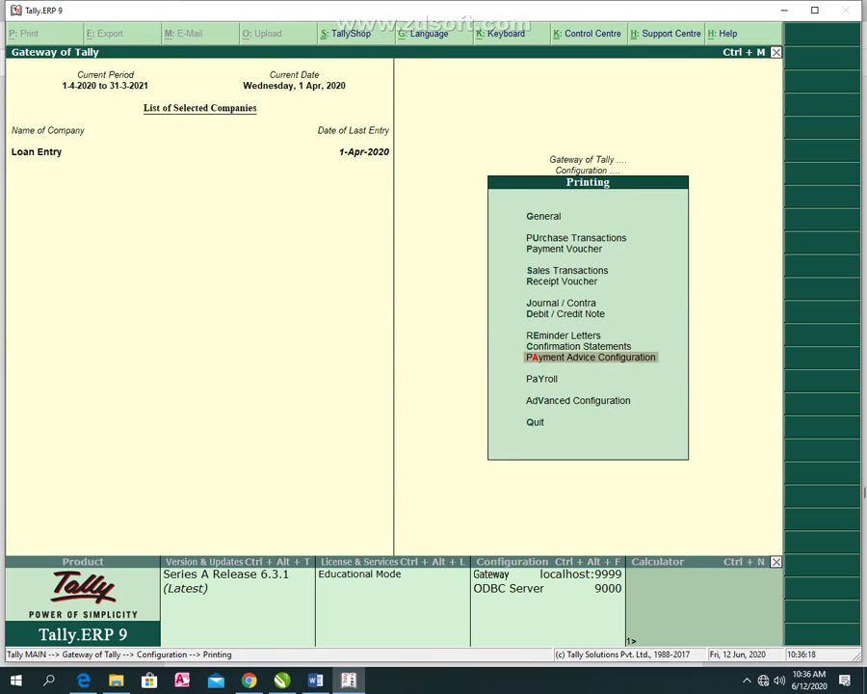
key(Return)
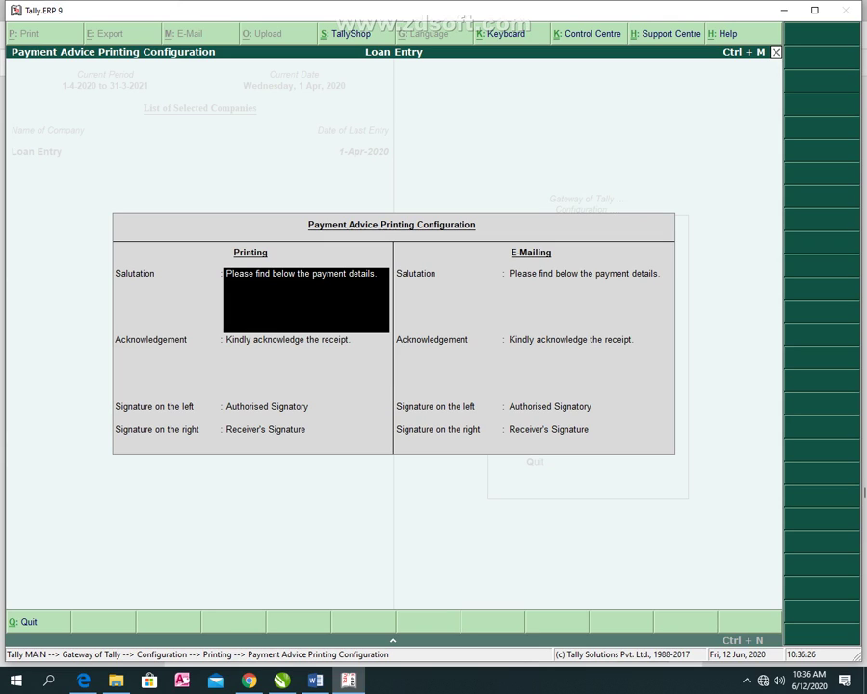
key(Return)
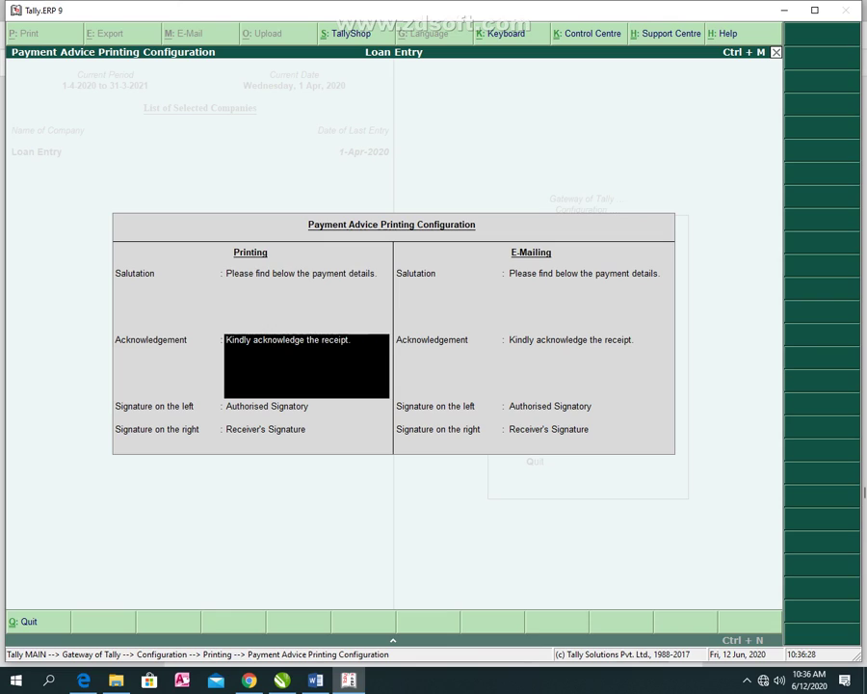
key(Return)
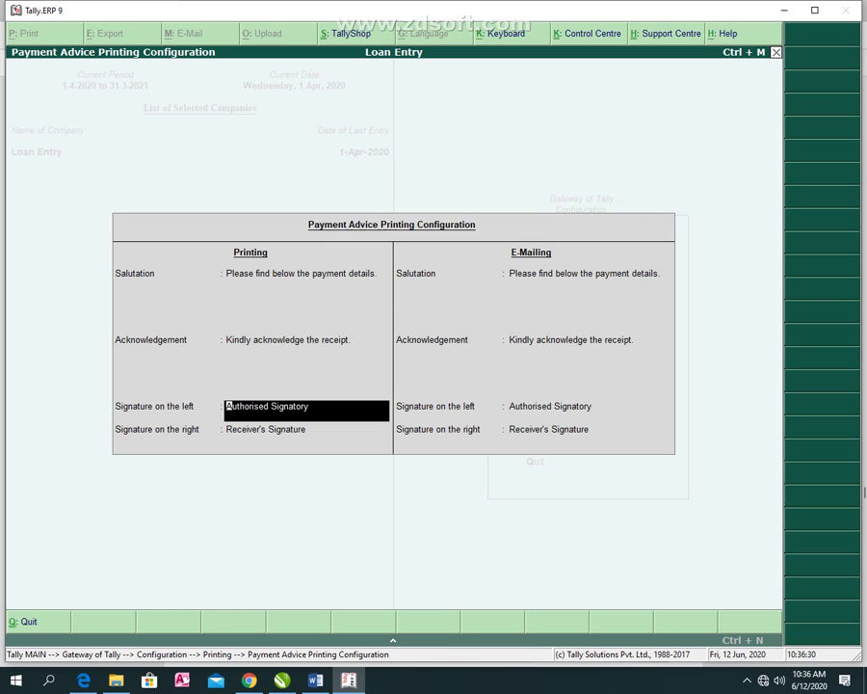
key(Return)
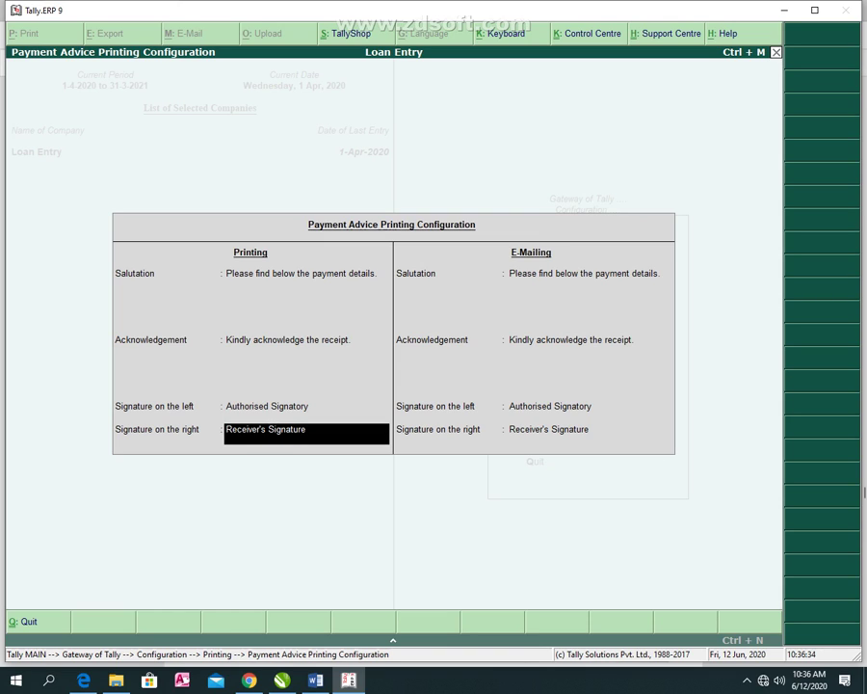
key(Return)
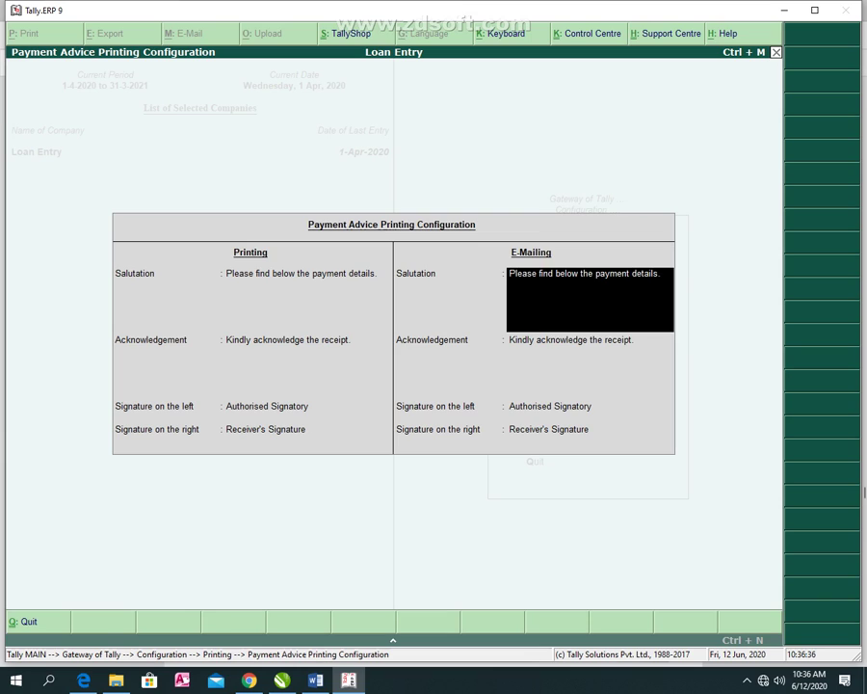
key(Escape)
key(Escape)
Step: View the Advanced Printing Configuration and return to the Gateway of Tally
key(Down)
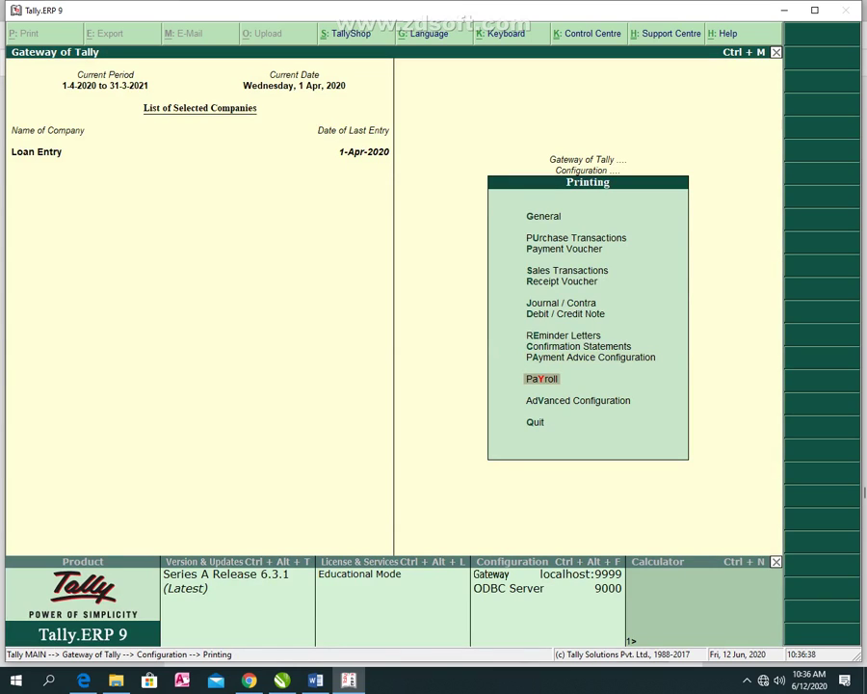
key(Down)
key(Return)
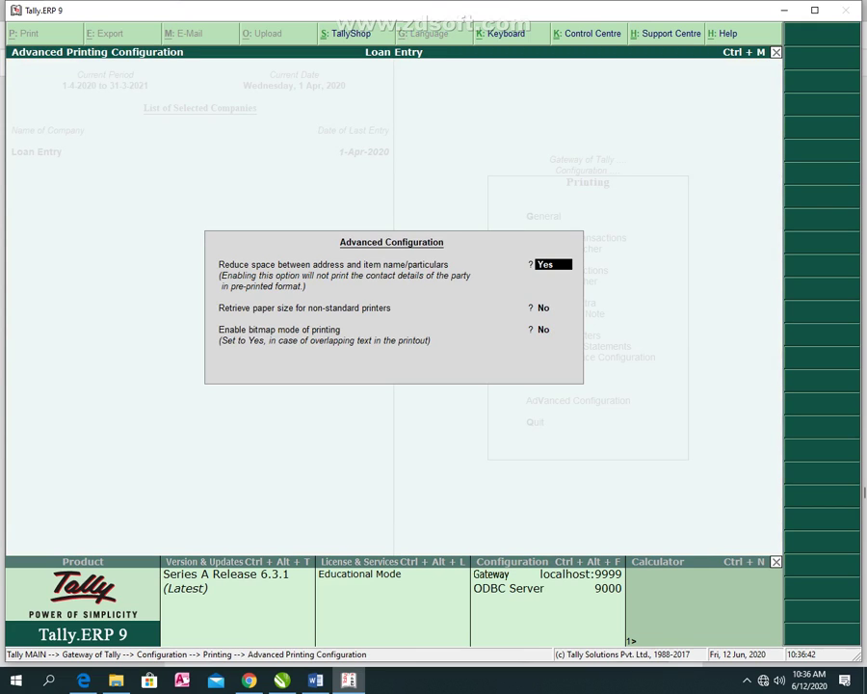
key(Escape)
key(Escape)
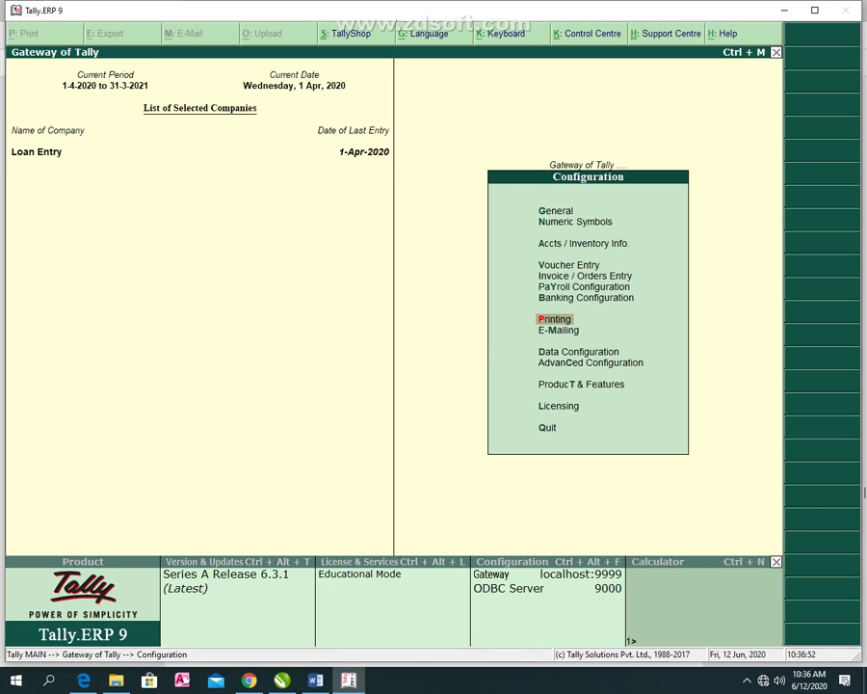
key(Escape)
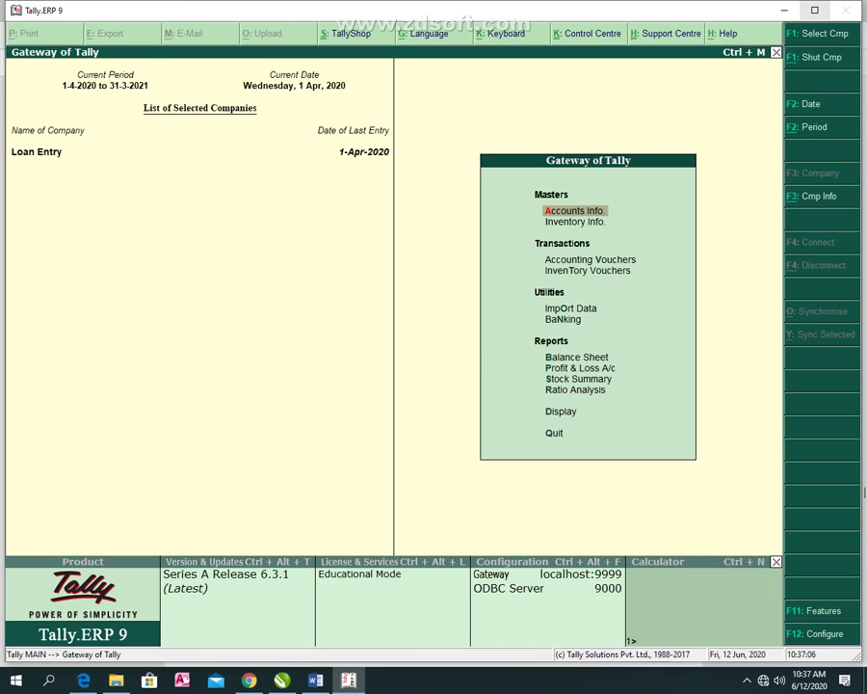
Step: Check Unit V of the BCA syllabus PDF and open the Balance Sheet of the Loan Entry company in Tally
key(alt+Tab)
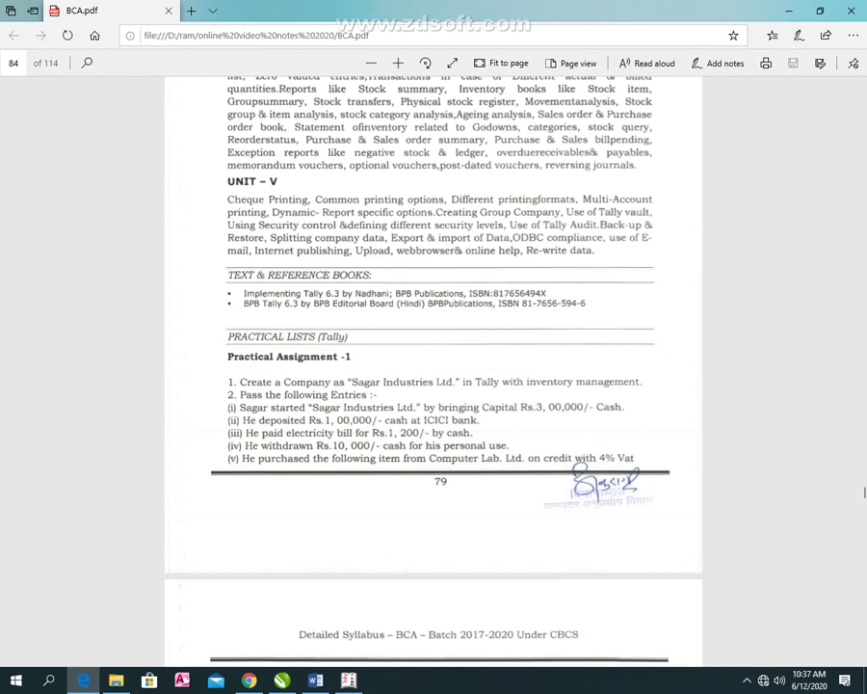
key(alt+Tab)
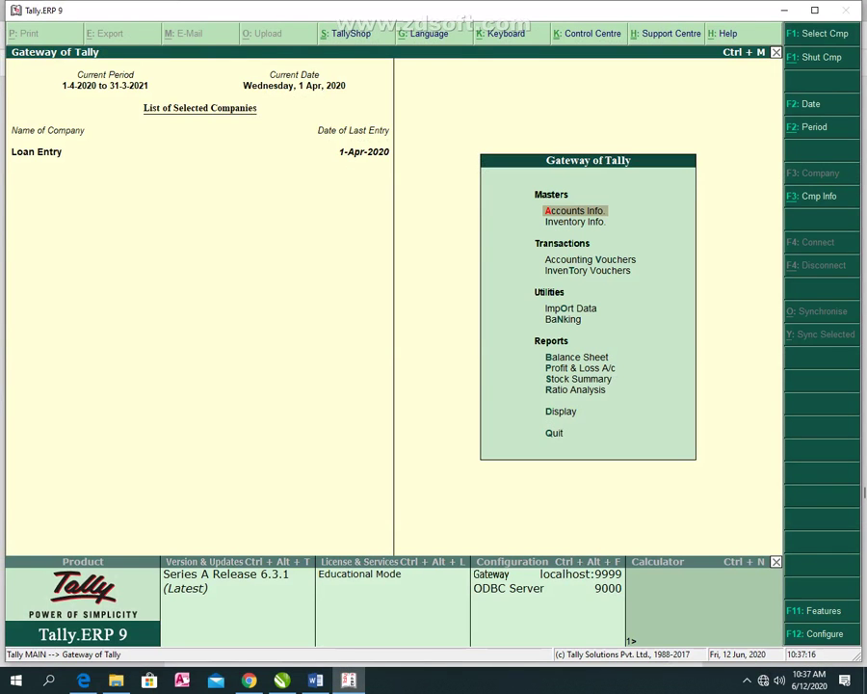
key(Down)
key(Down)
key(Down)
key(Down)
key(Down)
key(Down)
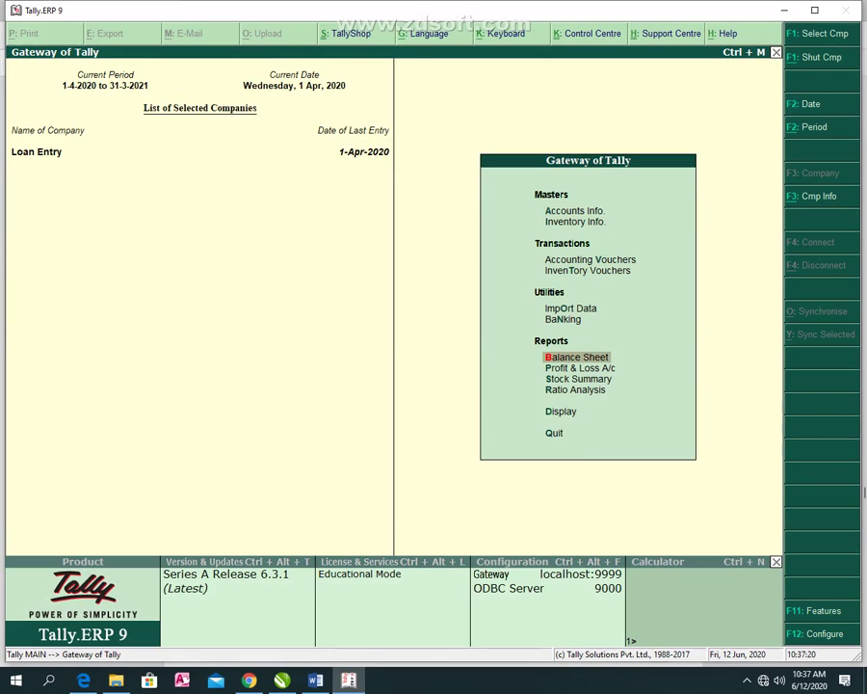
key(Return)
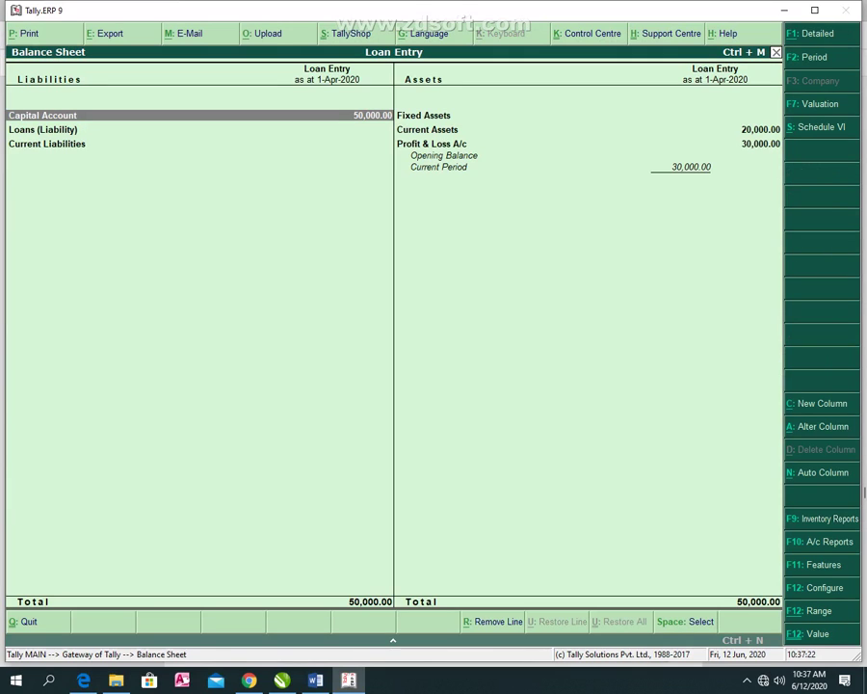
Step: View the Balance Sheet's upload options and the available upload destinations, and return to the Gateway of Tally
key(alt+o)
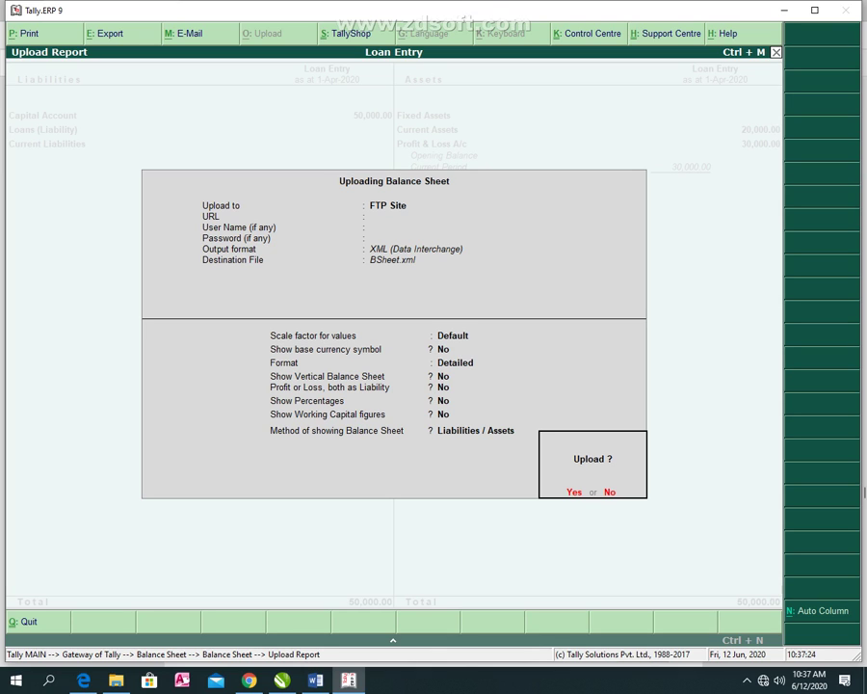
key(n)
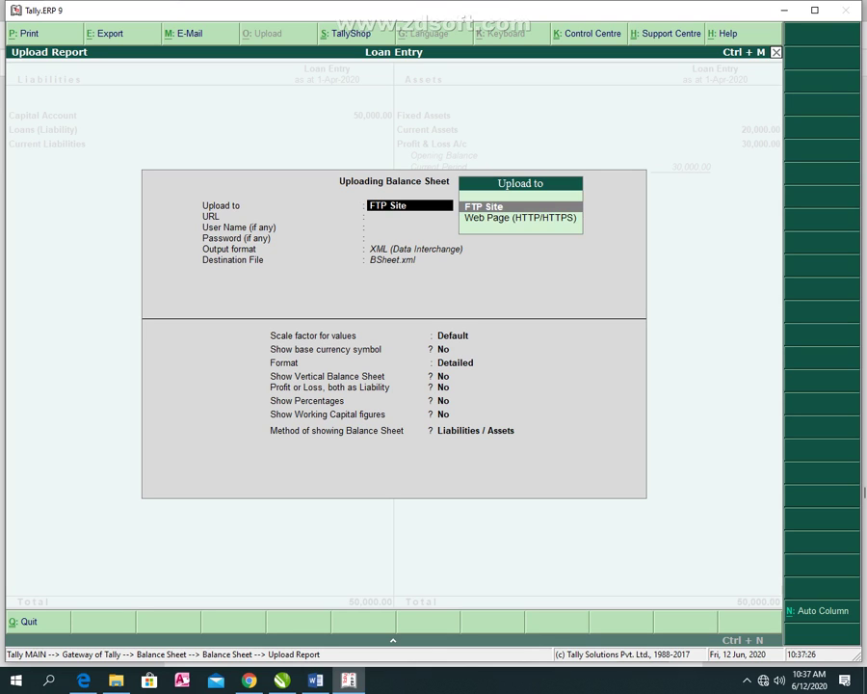
key(Escape)
key(Escape)
key(Escape)
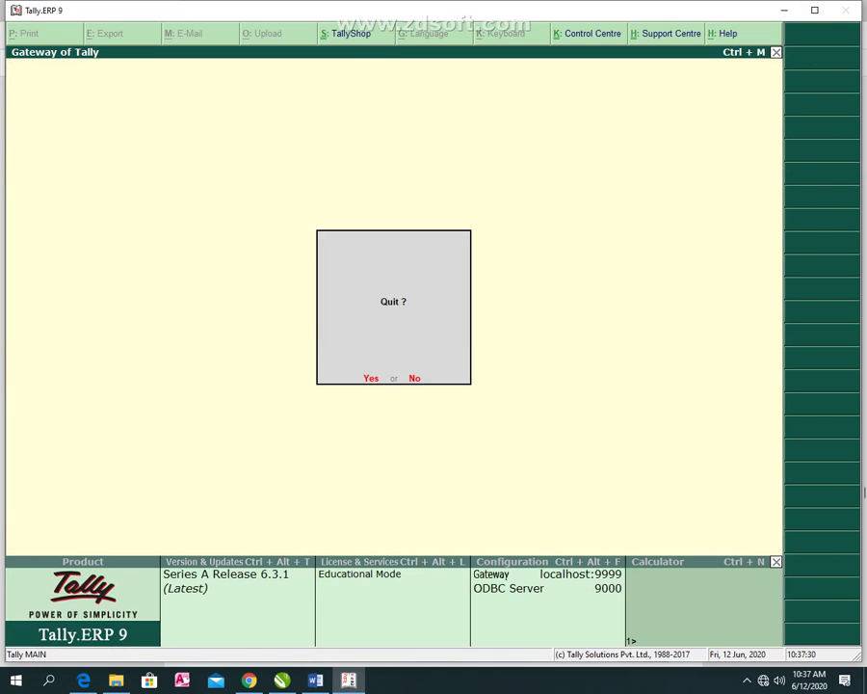
key(n)
Step: Minimise the syllabus PDF, refresh the desktop, and bring up the Pay Roll notes document maximised in Word
key(alt+Tab)
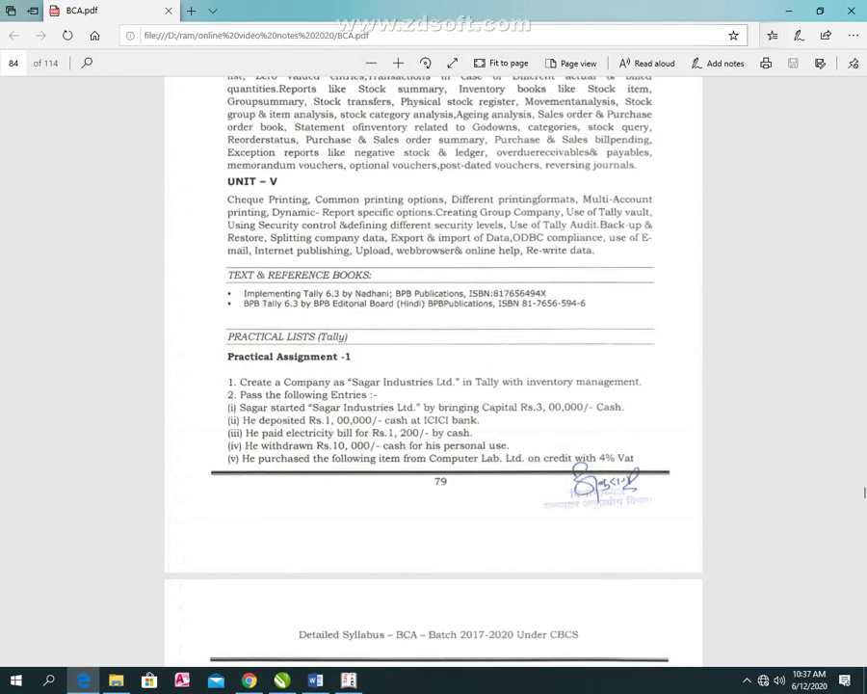
click(789, 11)
right_click(425, 191)
click(461, 231)
right_click(497, 203)
click(534, 231)
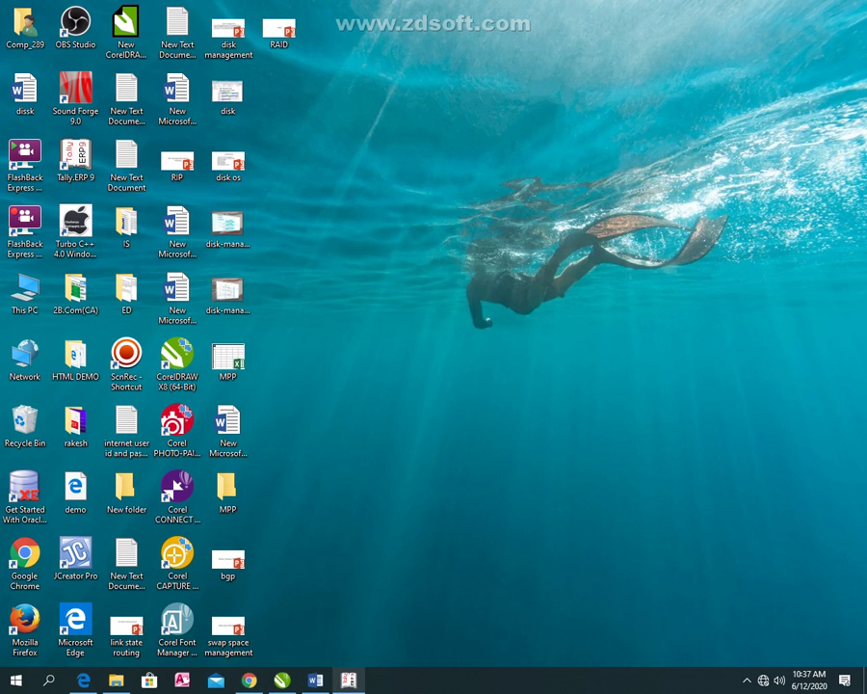
click(315, 680)
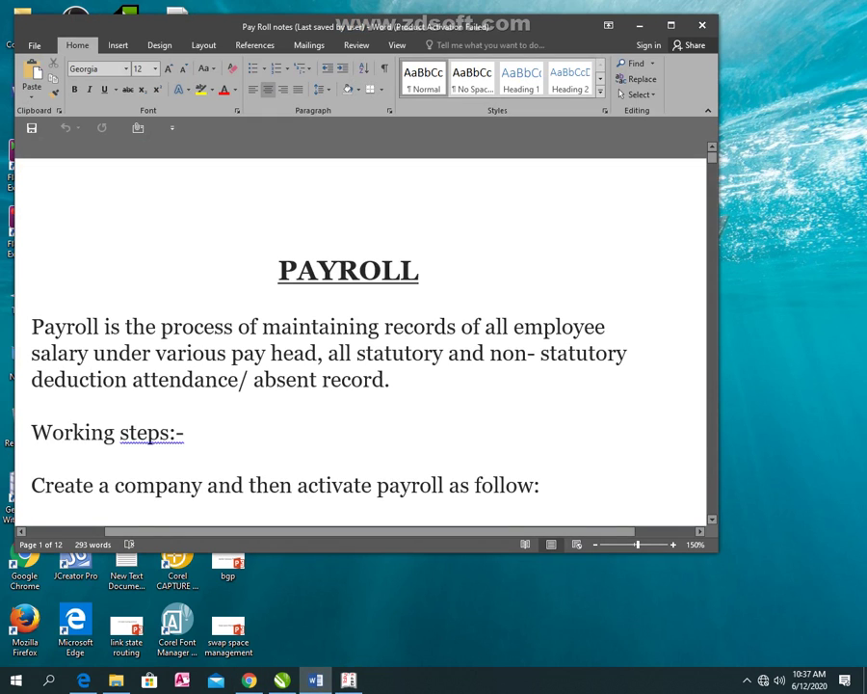
key(super+Up)
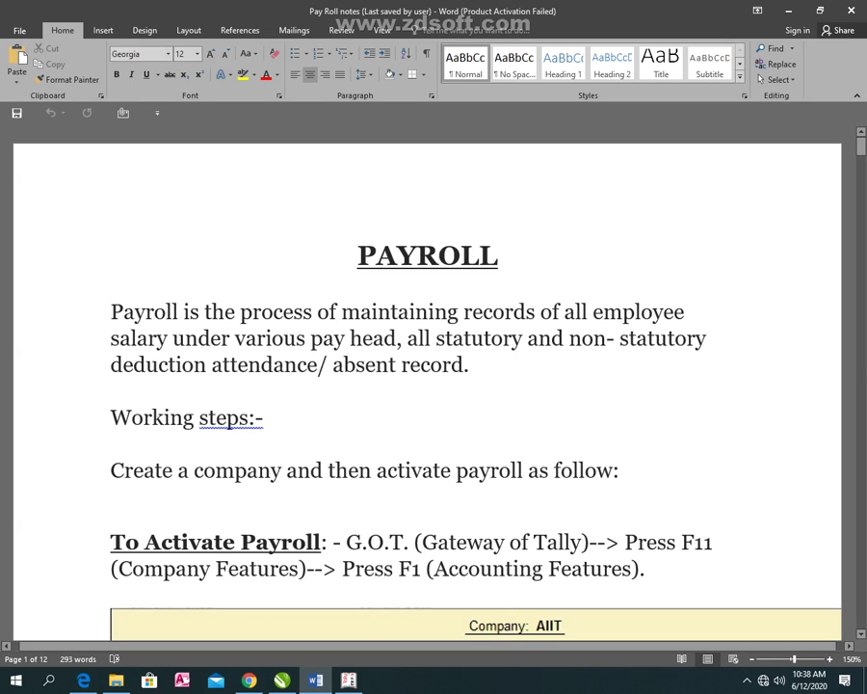
Step: Shrink the Accounting Features picture under To Activate Payroll so that it fits within the page width
scroll(229, 421, down, 1)
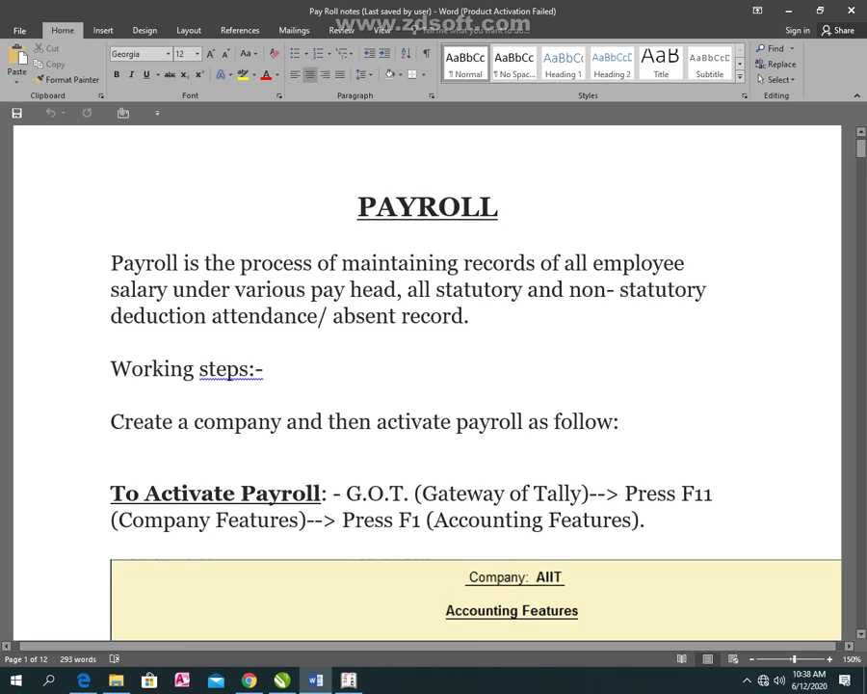
scroll(229, 374, down, 1)
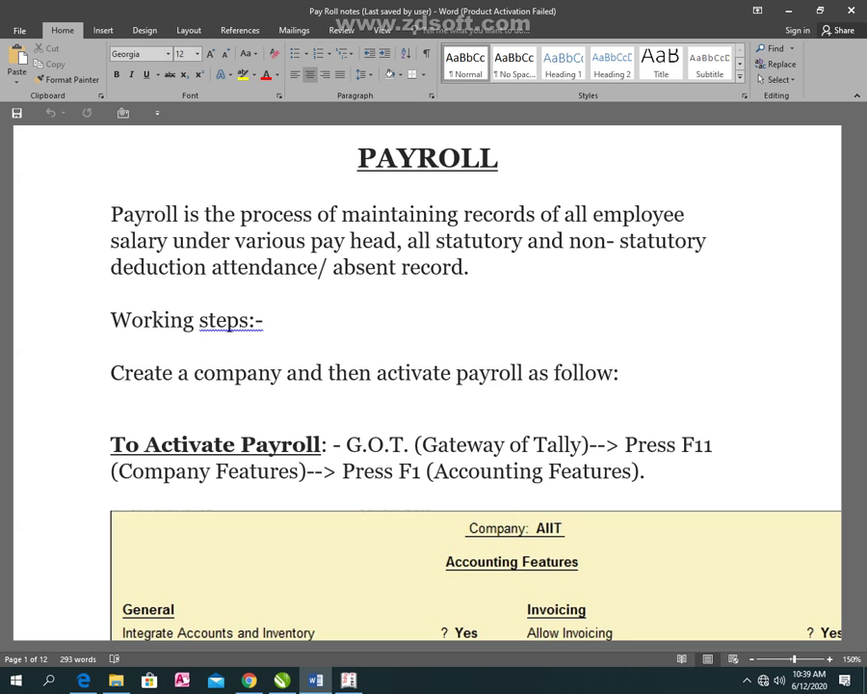
scroll(230, 325, down, 5)
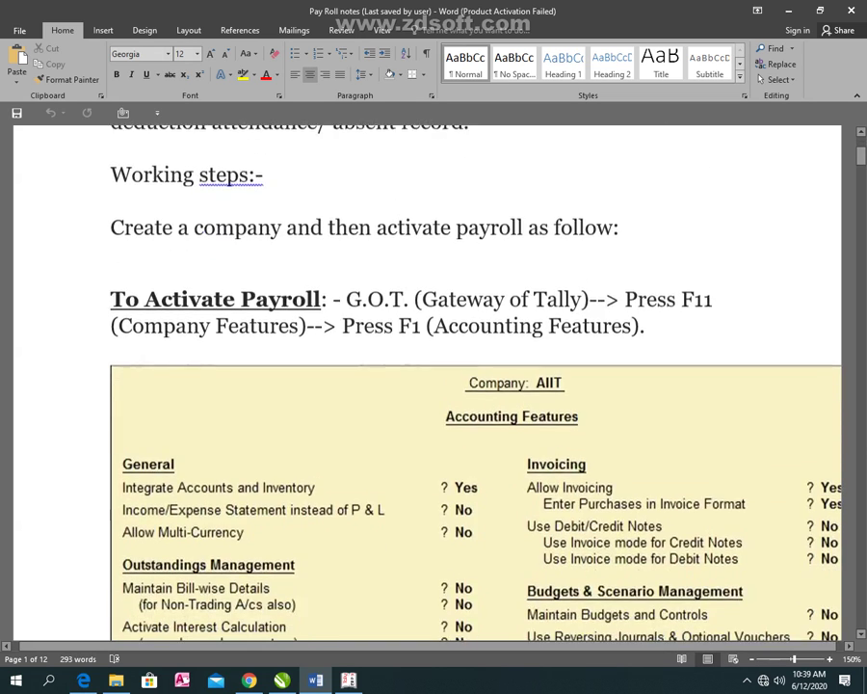
click(333, 424)
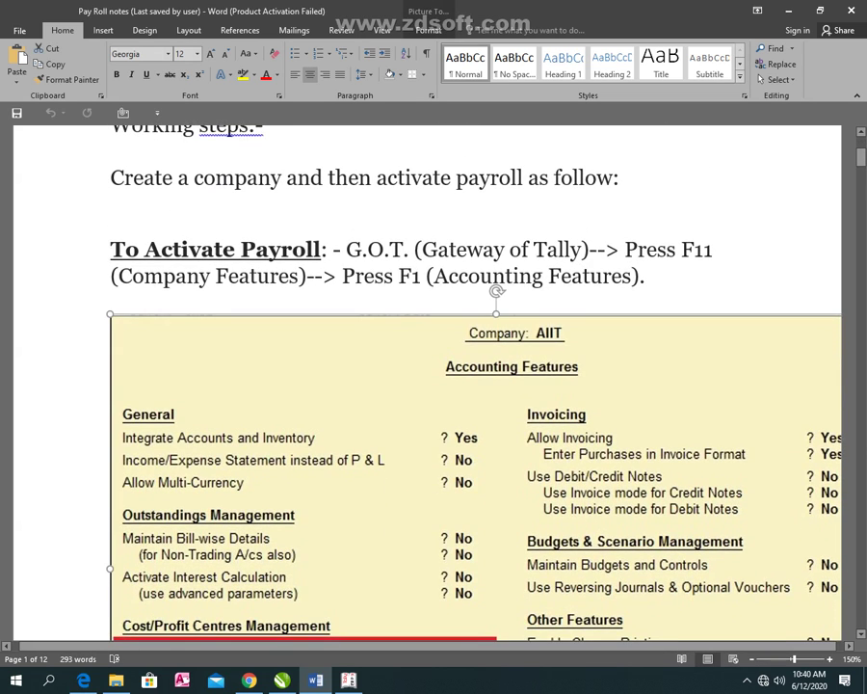
drag(109, 314, 211, 382)
scroll(211, 382, down, 4)
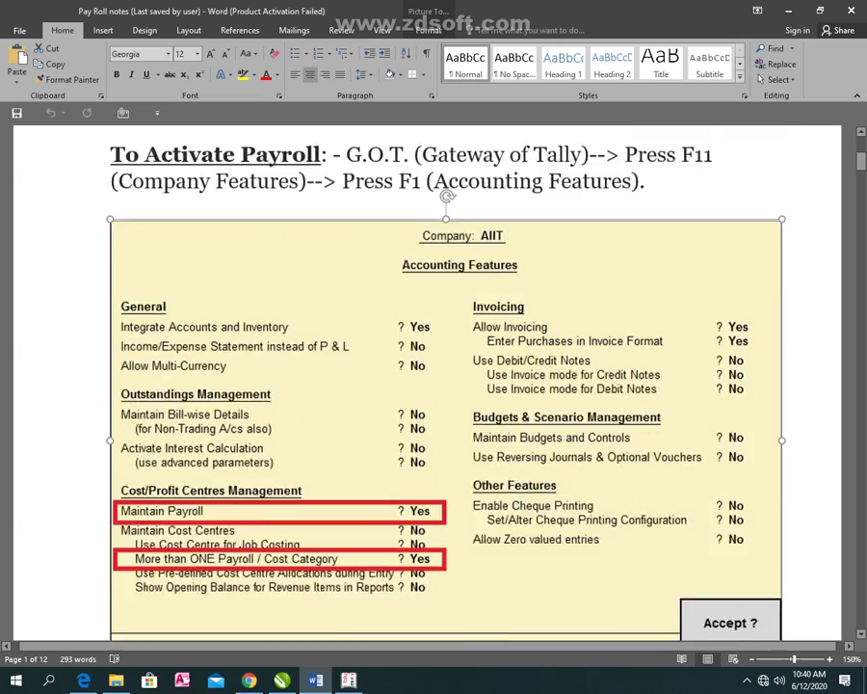
Step: Read the payroll activation instructions and the marked Maintain Payroll and More than ONE Payroll / Cost Category settings
scroll(211, 381, up, 3)
scroll(211, 381, up, 2)
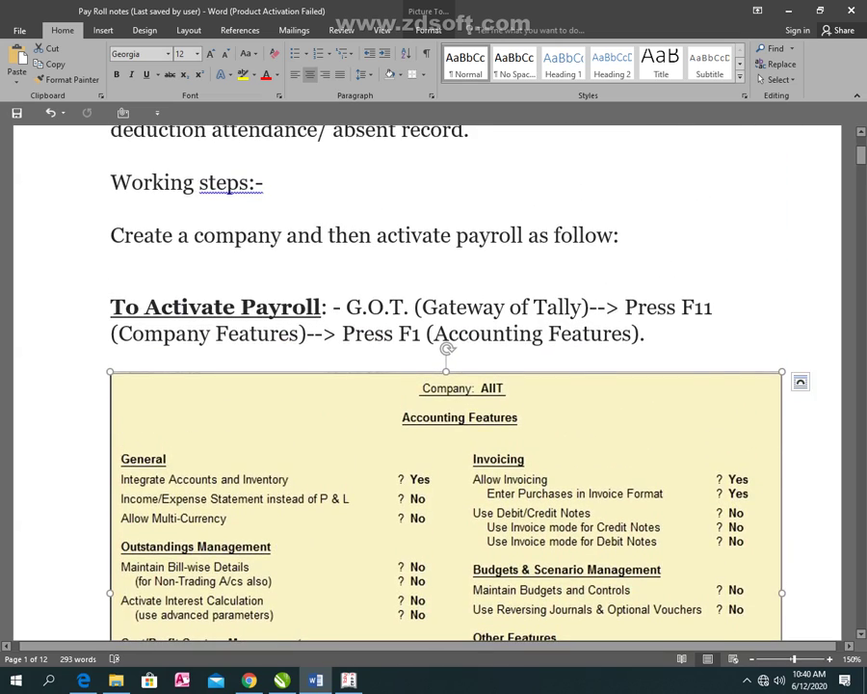
scroll(230, 237, up, 1)
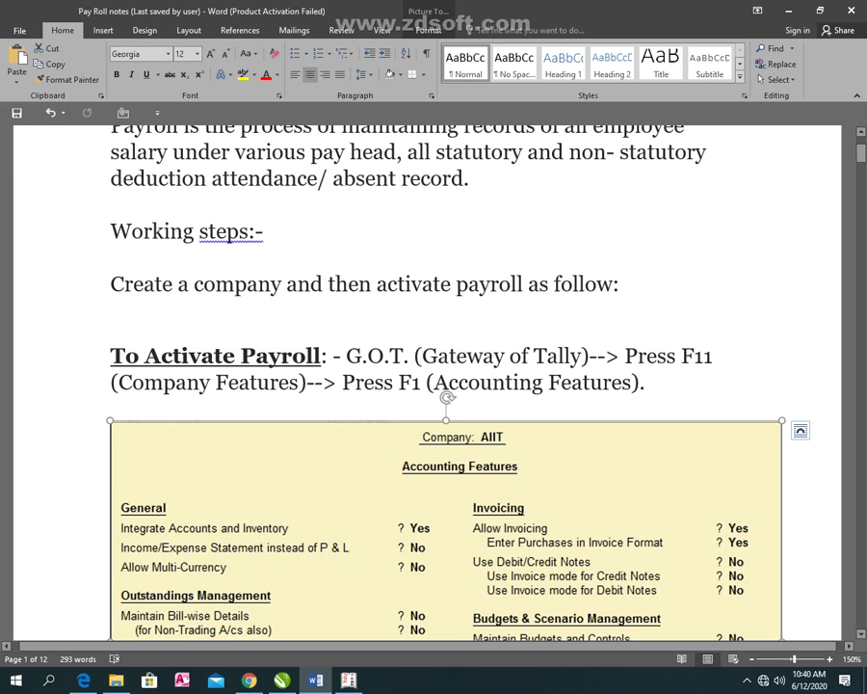
scroll(598, 357, down, 3)
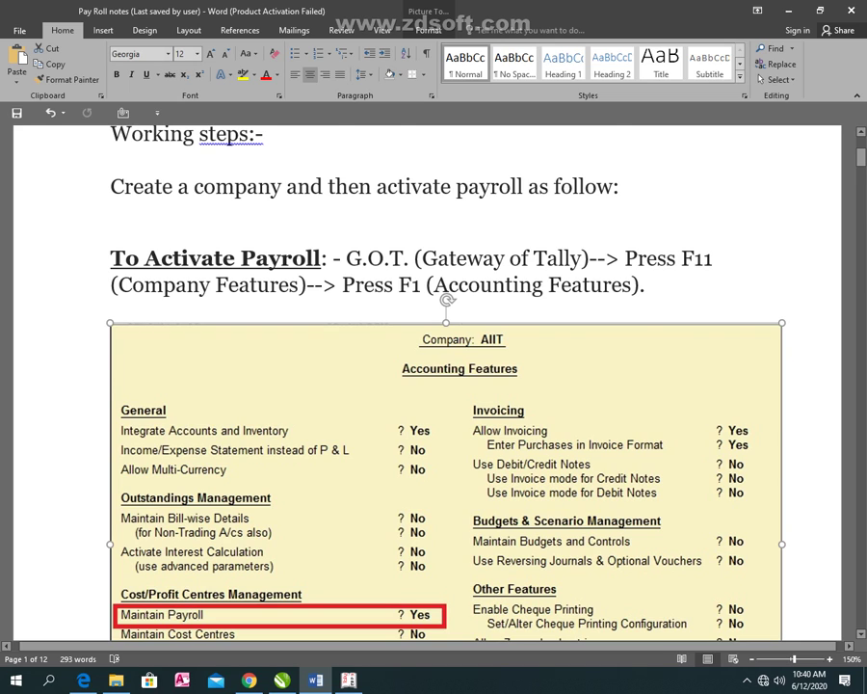
scroll(709, 298, down, 4)
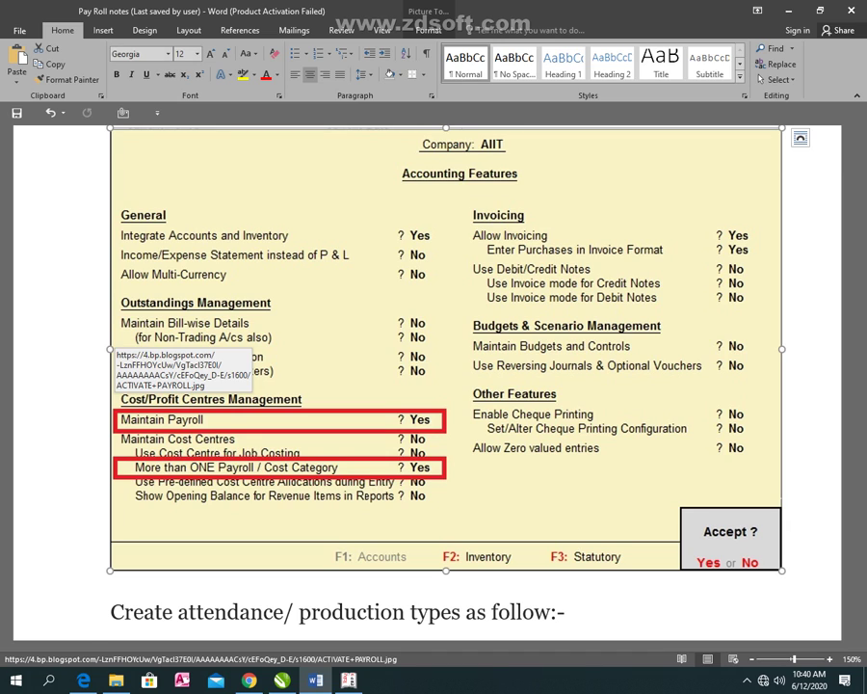
scroll(446, 386, down, 5)
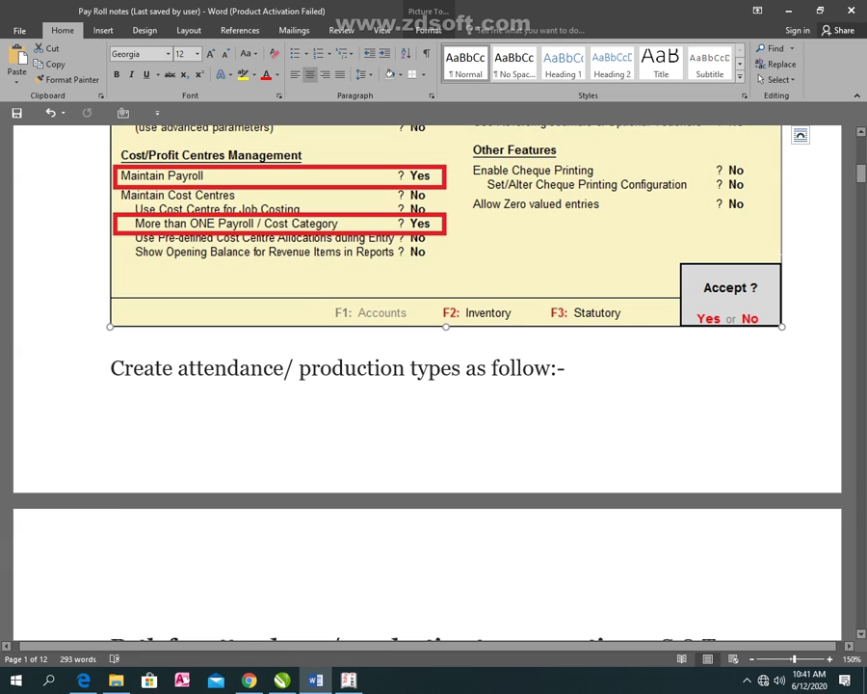
Step: Read the notes on creating the Absent and Overtime attendance/production types and the hr unit
scroll(357, 502, down, 5)
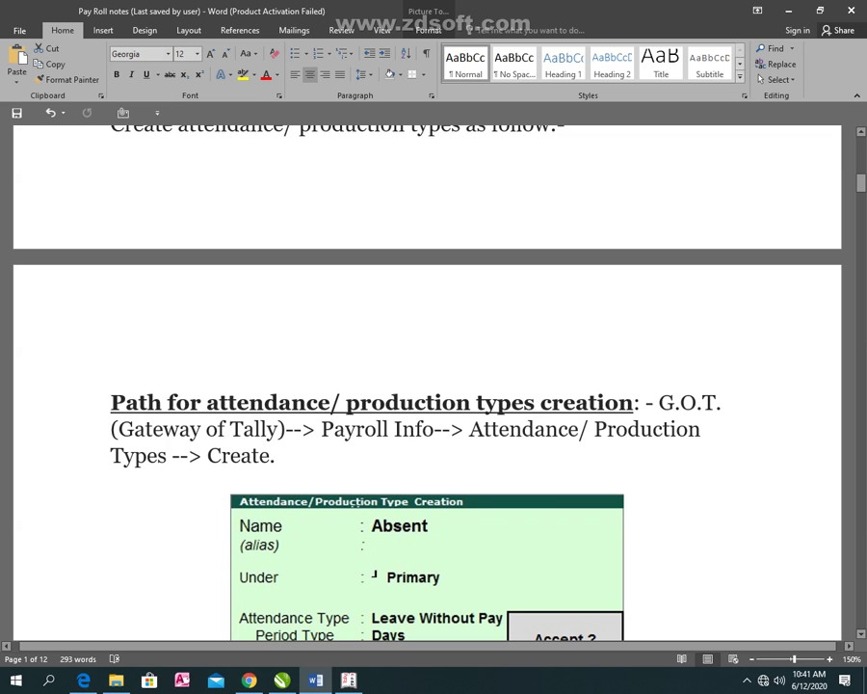
scroll(353, 502, up, 1)
scroll(352, 502, down, 3)
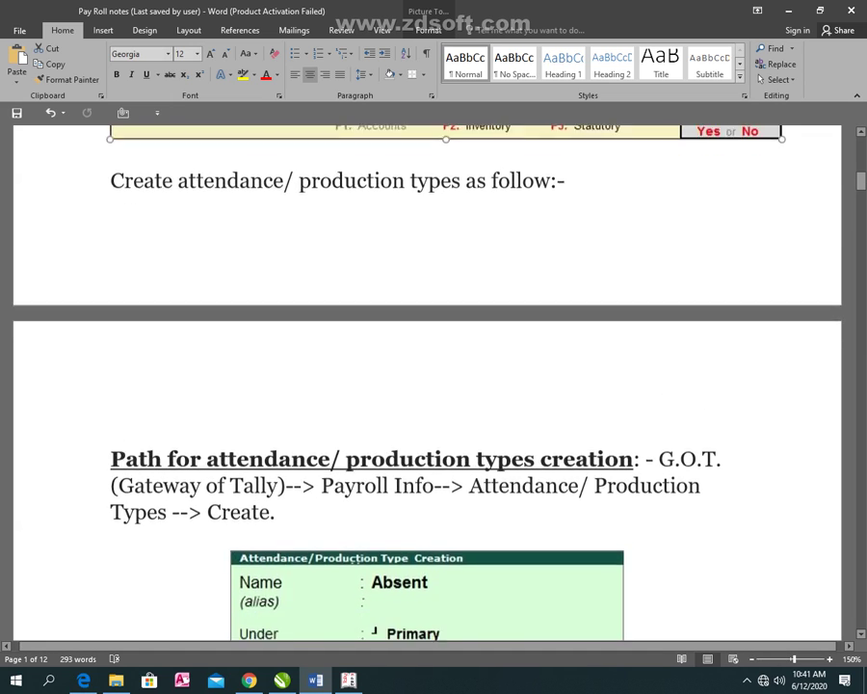
scroll(352, 502, down, 3)
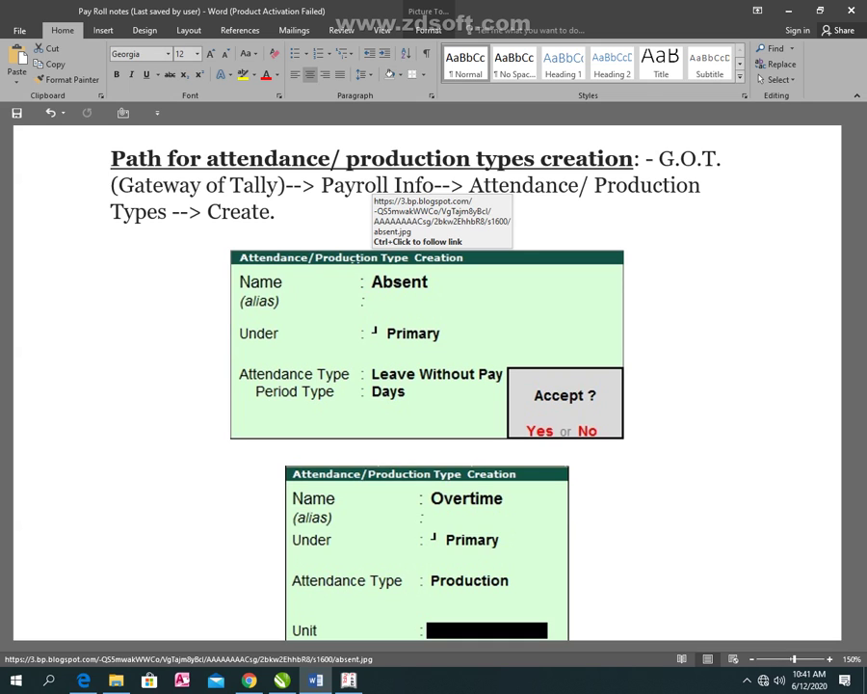
scroll(427, 347, down, 2)
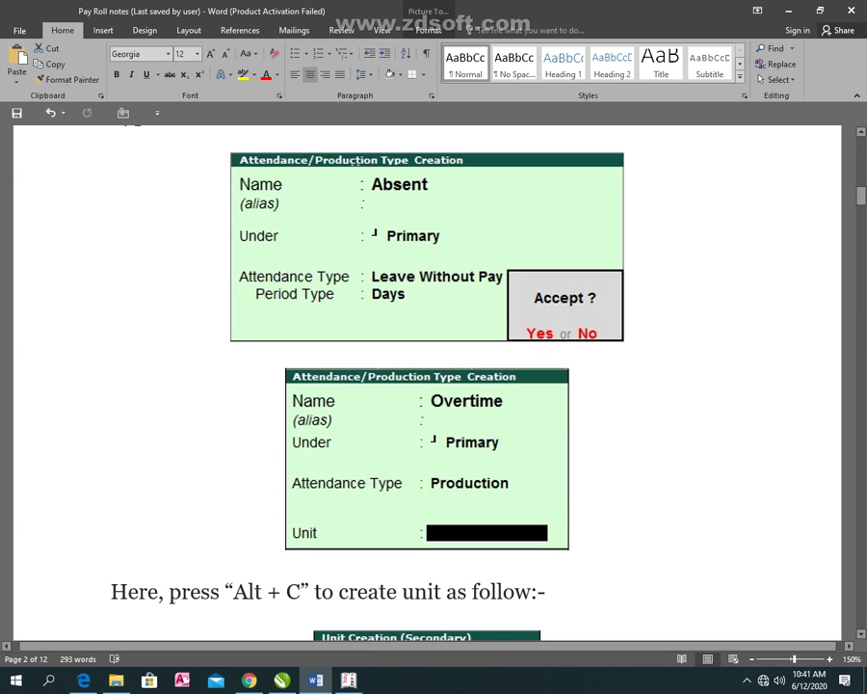
scroll(427, 385, down, 2)
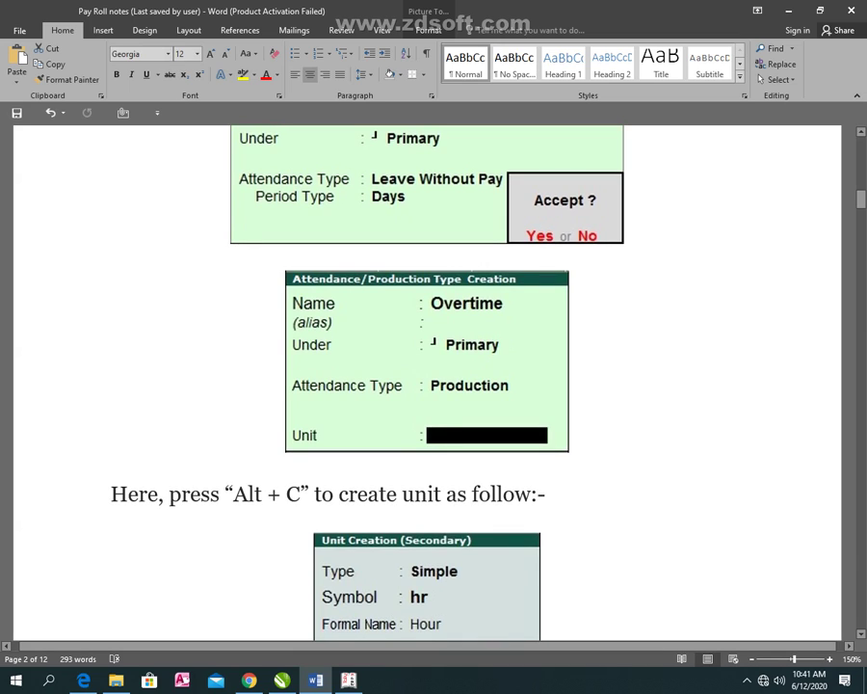
scroll(427, 386, down, 2)
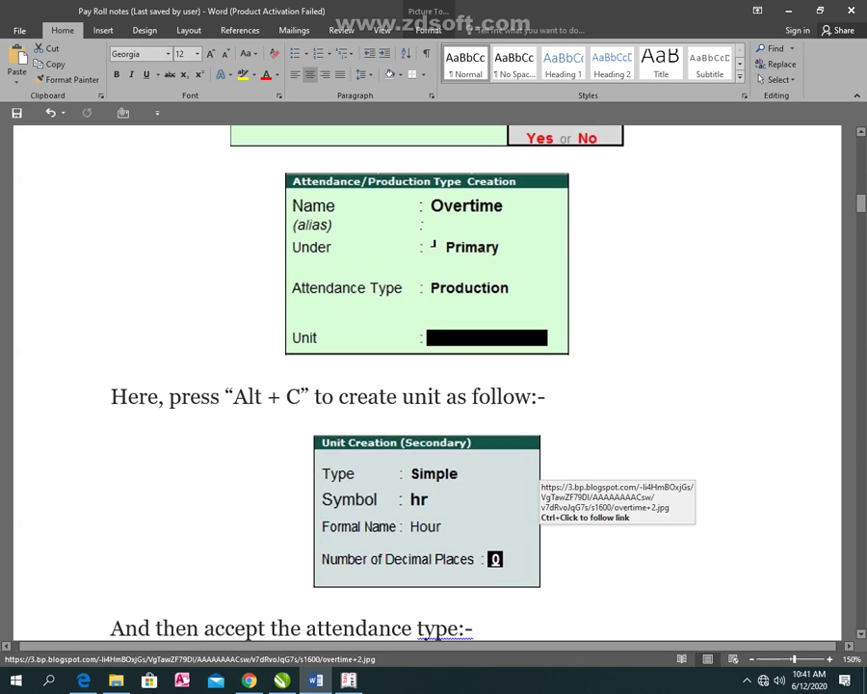
scroll(501, 482, down, 6)
scroll(501, 482, down, 5)
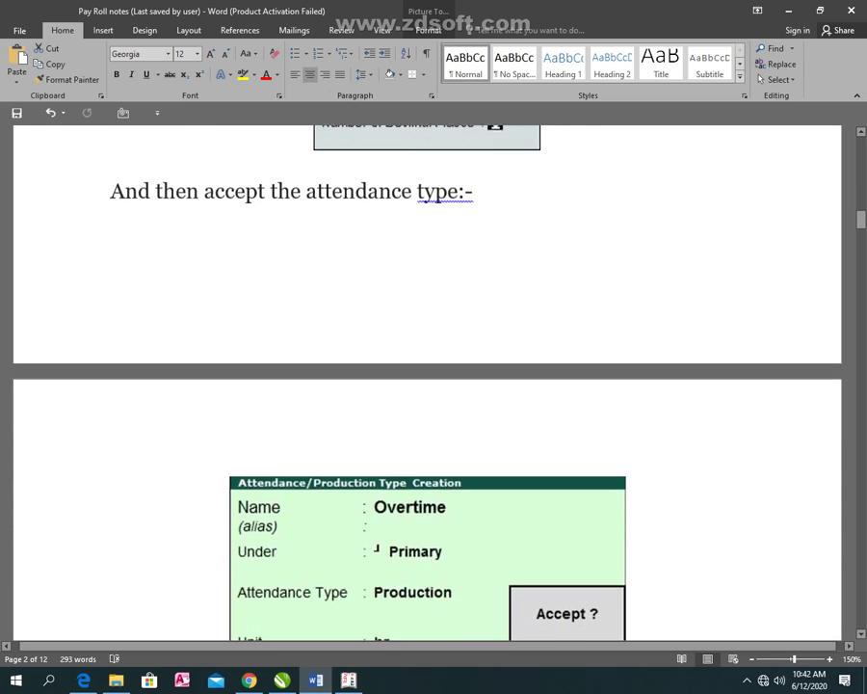
Step: Examine the accepted Overtime type and the notes on creating the Accountant and Manager employee groups
scroll(501, 482, down, 3)
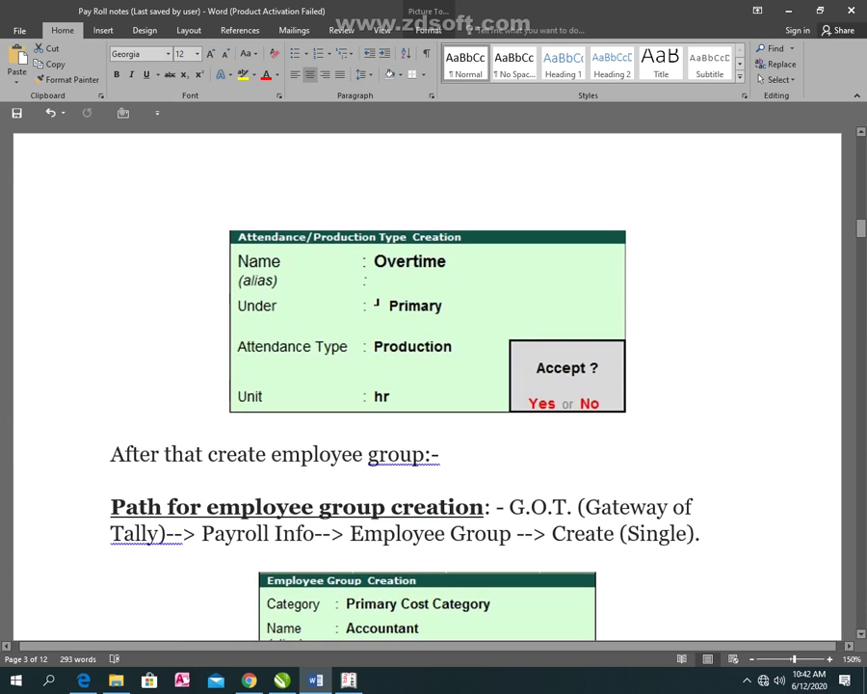
scroll(434, 337, down, 4)
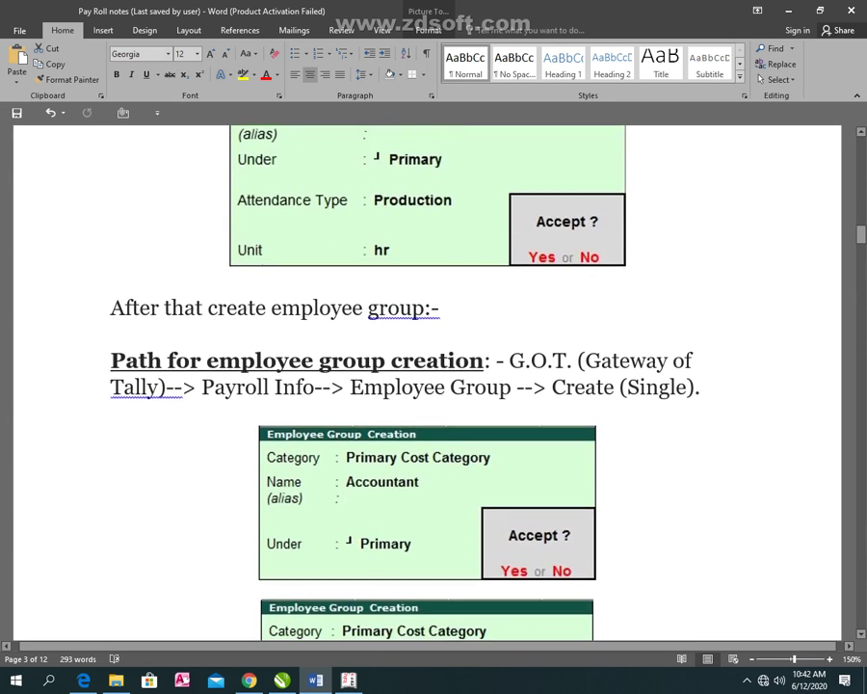
scroll(433, 385, down, 1)
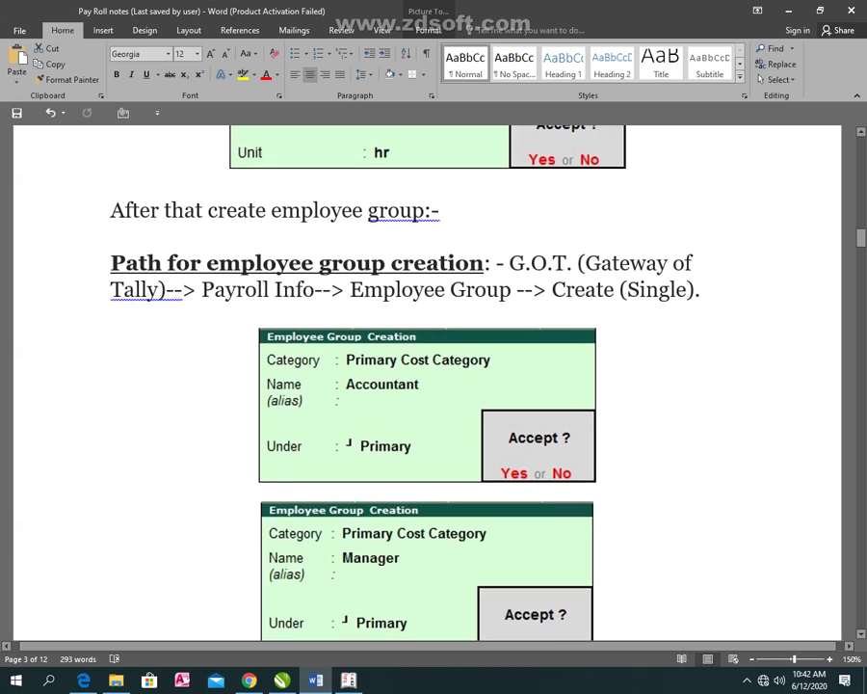
scroll(433, 385, up, 3)
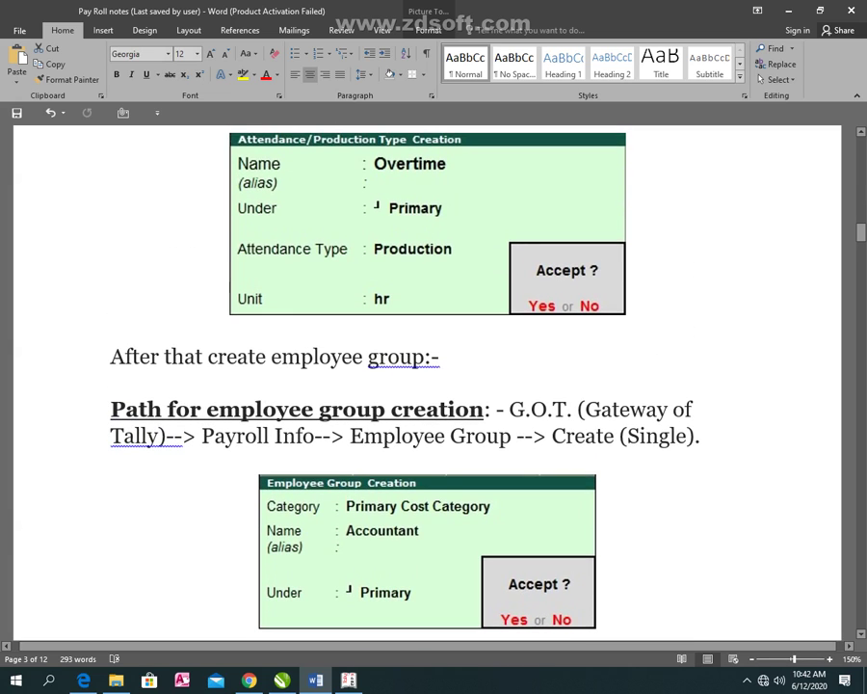
scroll(433, 386, up, 3)
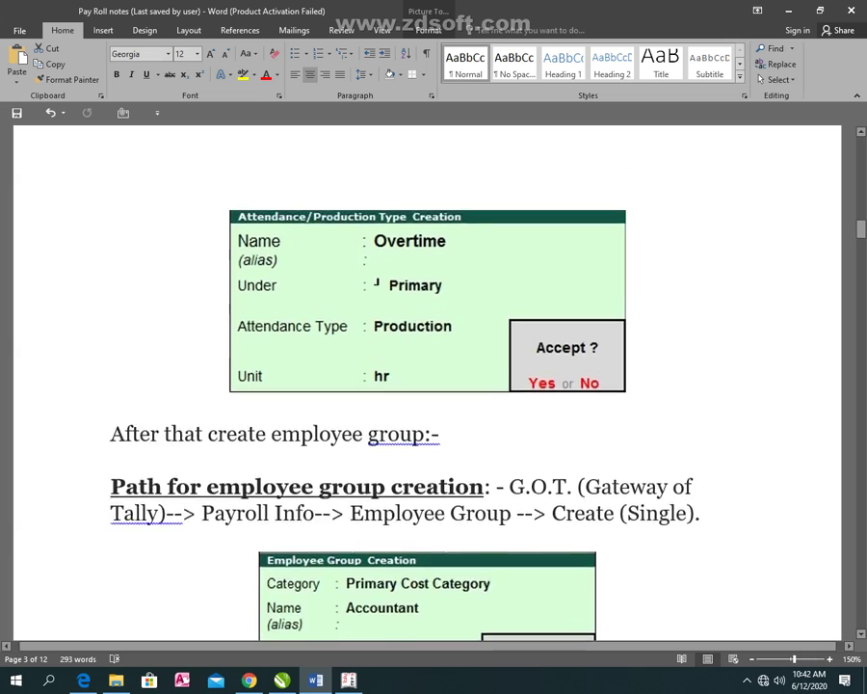
scroll(433, 385, down, 5)
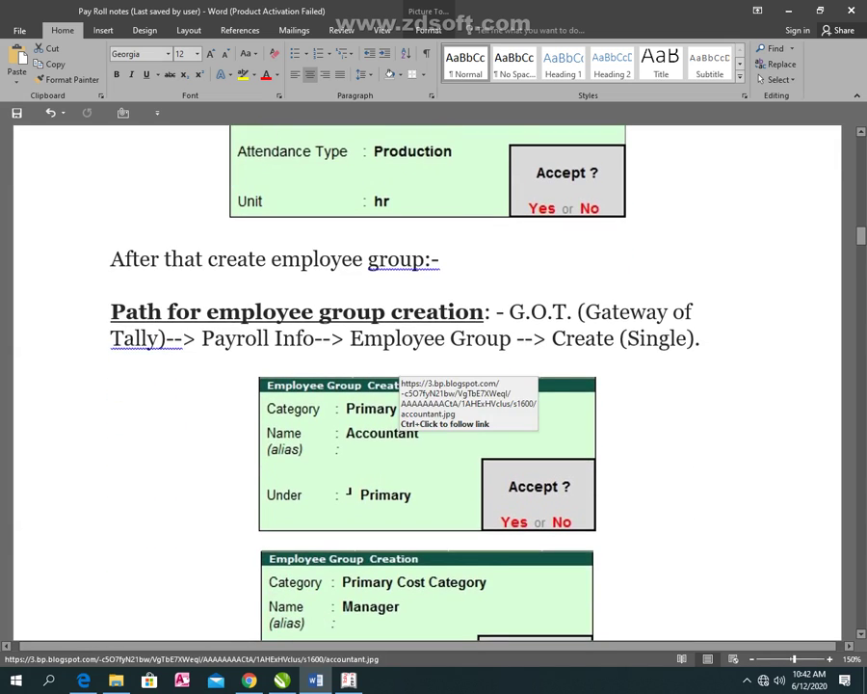
scroll(433, 414, down, 1)
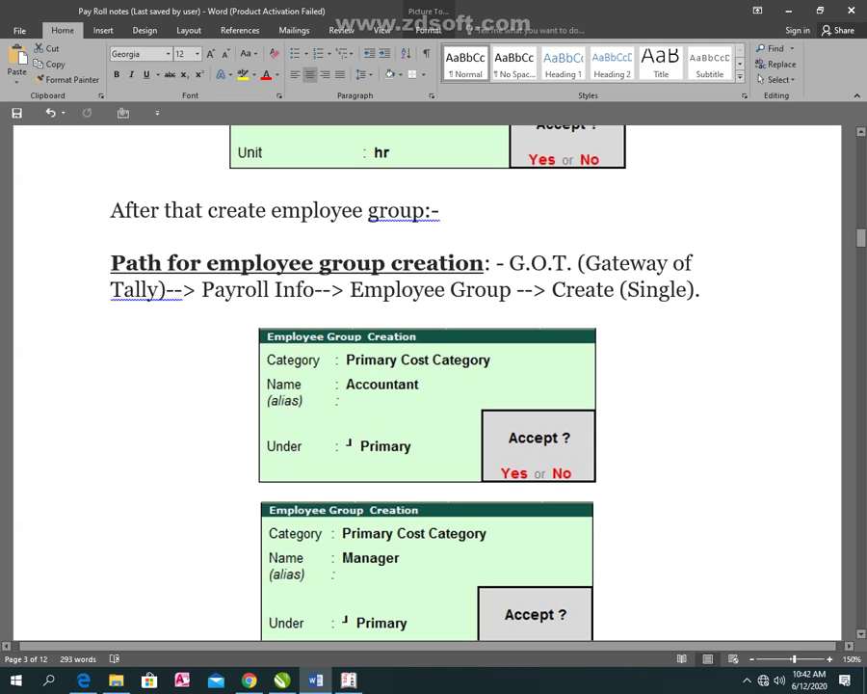
Step: Read the employee creation path and examine the sample Employee Creation forms under the Manager and Accountant groups
scroll(427, 386, down, 5)
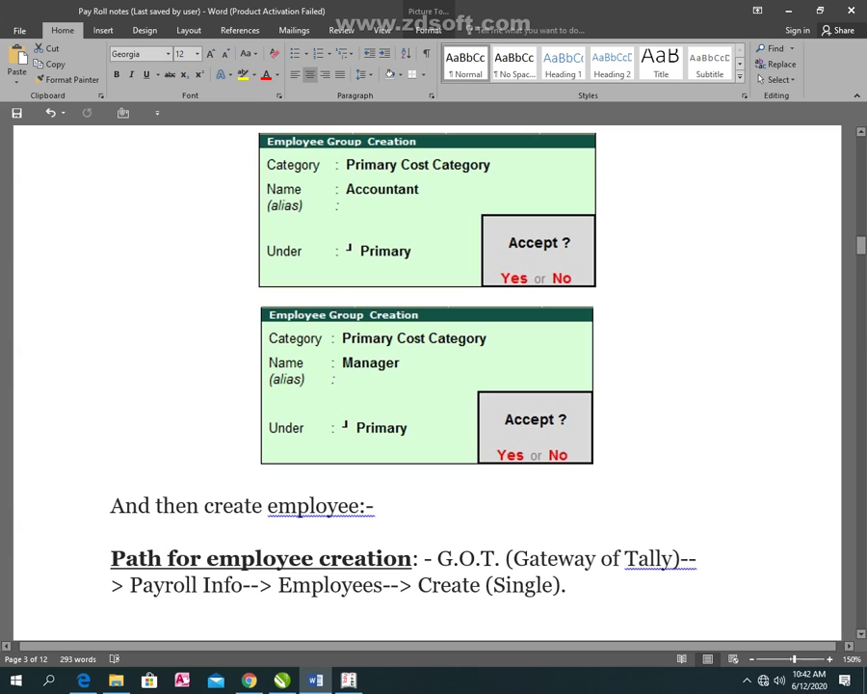
scroll(427, 385, down, 4)
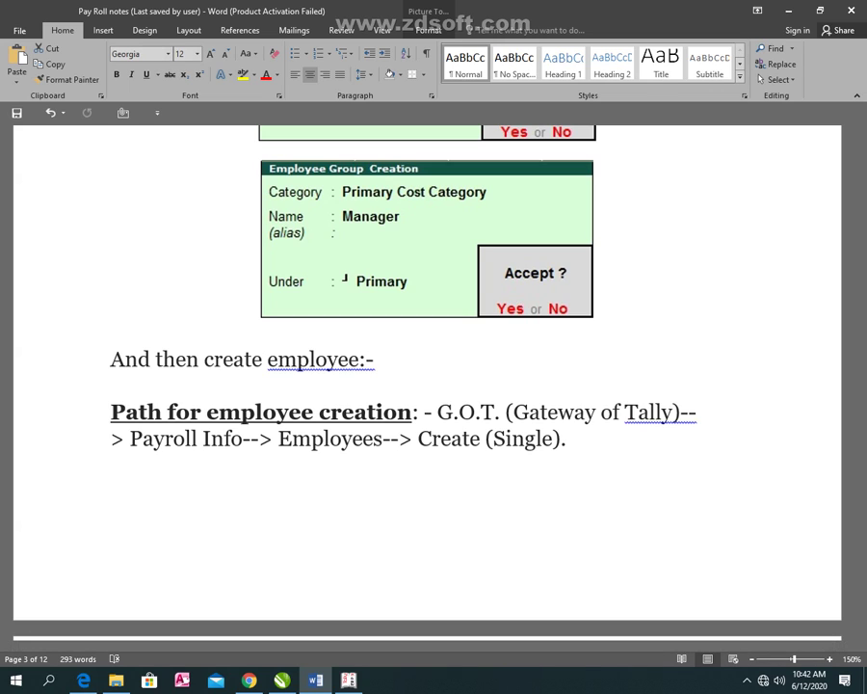
scroll(356, 376, down, 6)
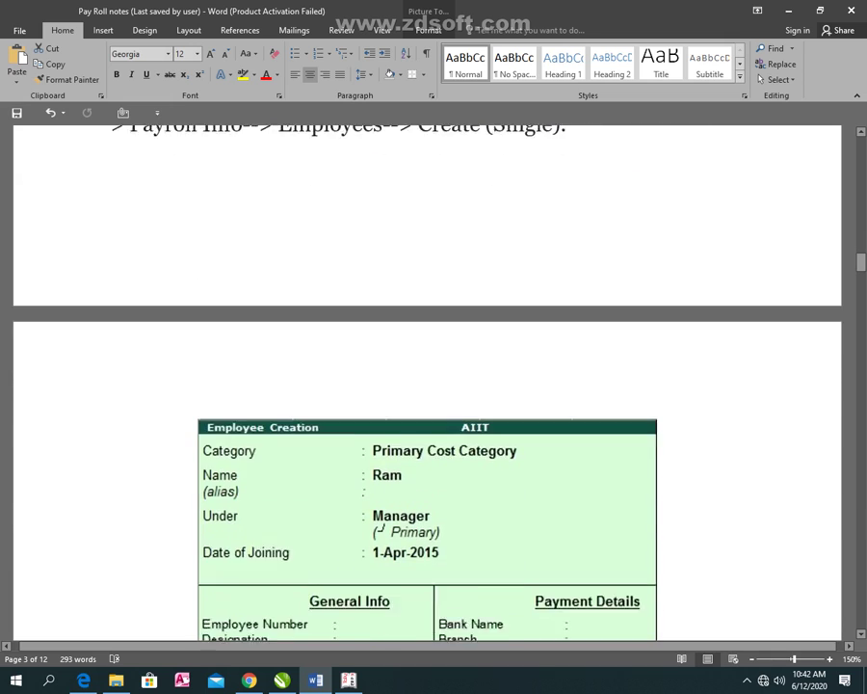
scroll(376, 405, down, 3)
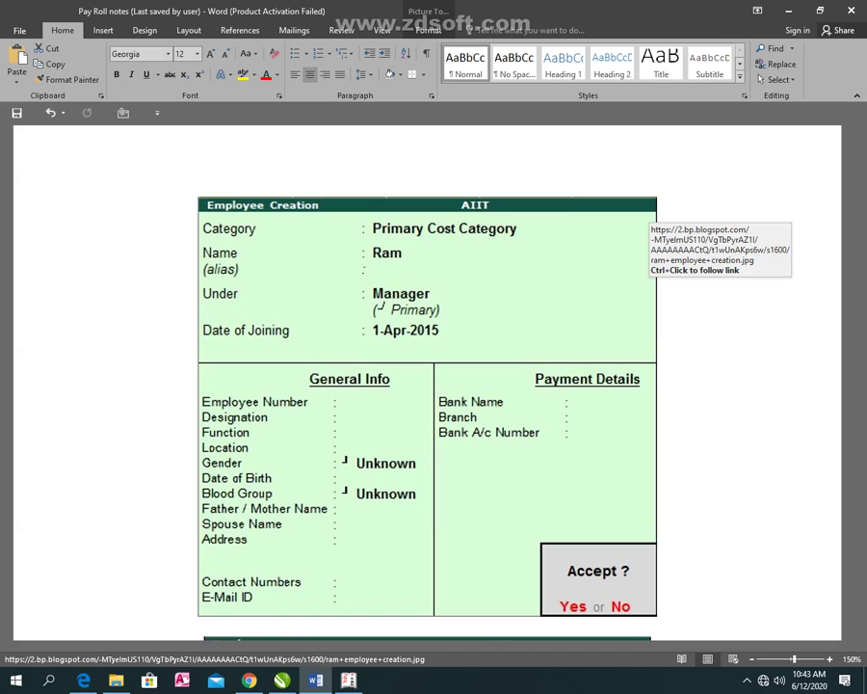
scroll(482, 289, down, 1)
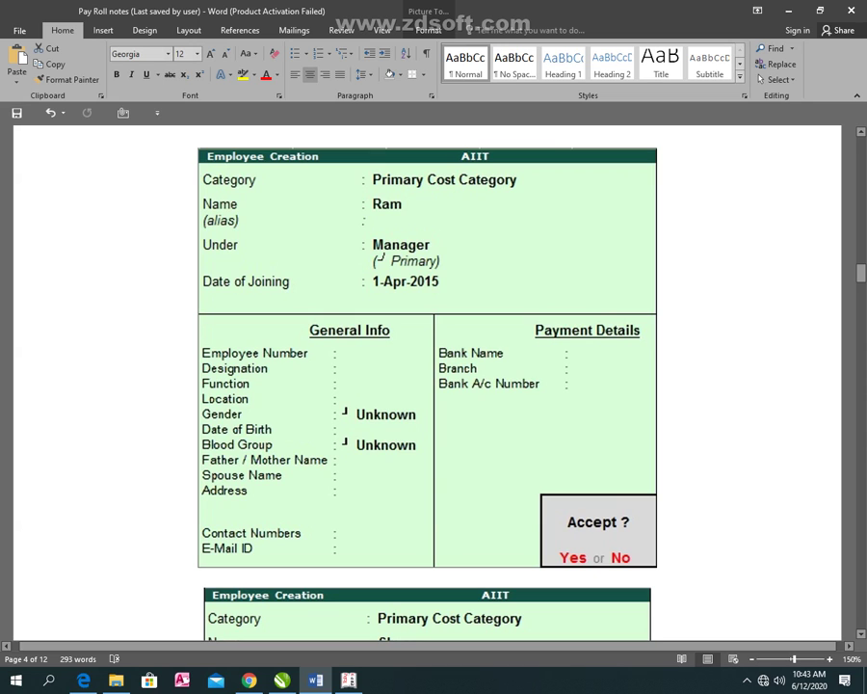
scroll(646, 332, up, 4)
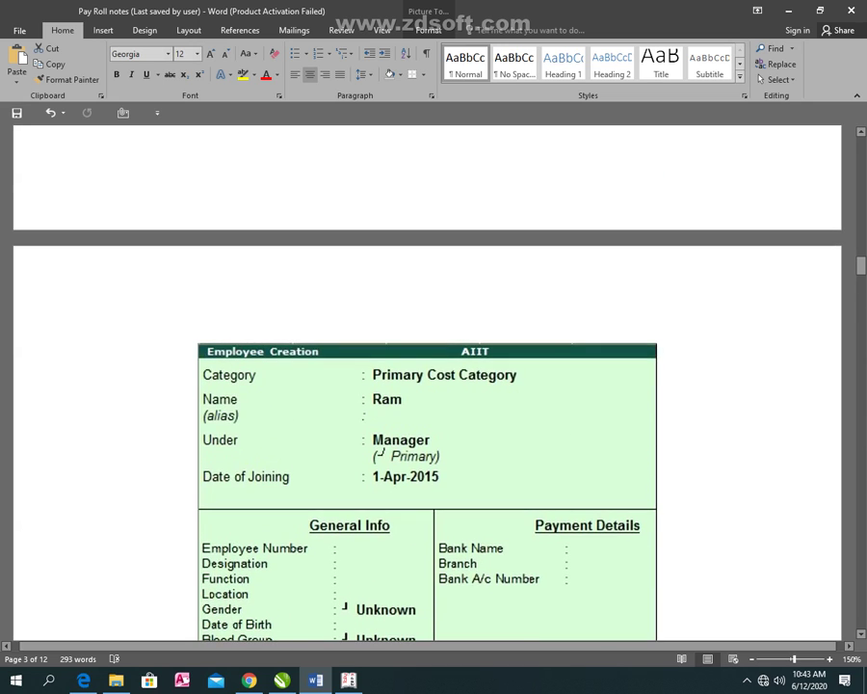
scroll(646, 333, down, 3)
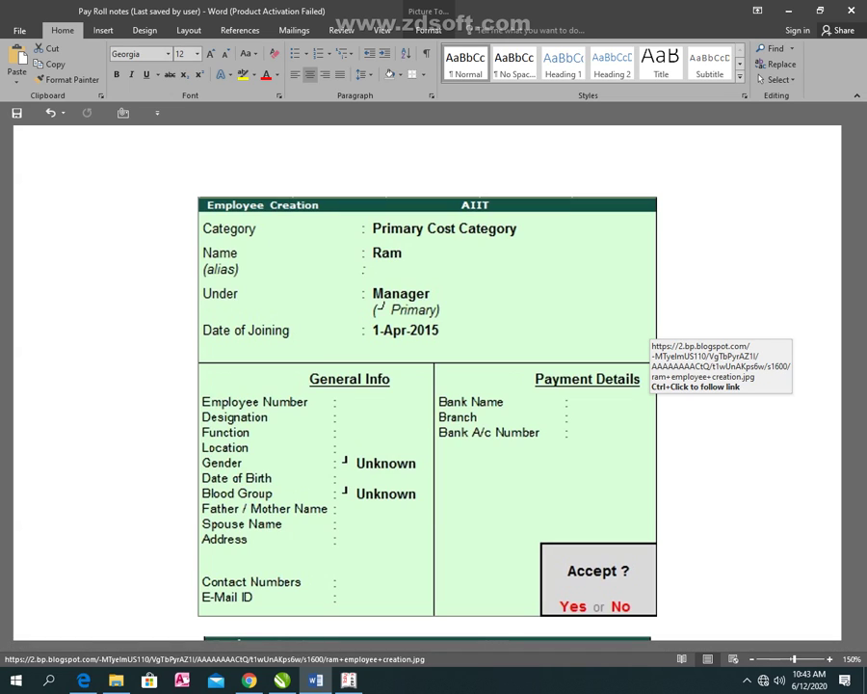
scroll(636, 327, down, 5)
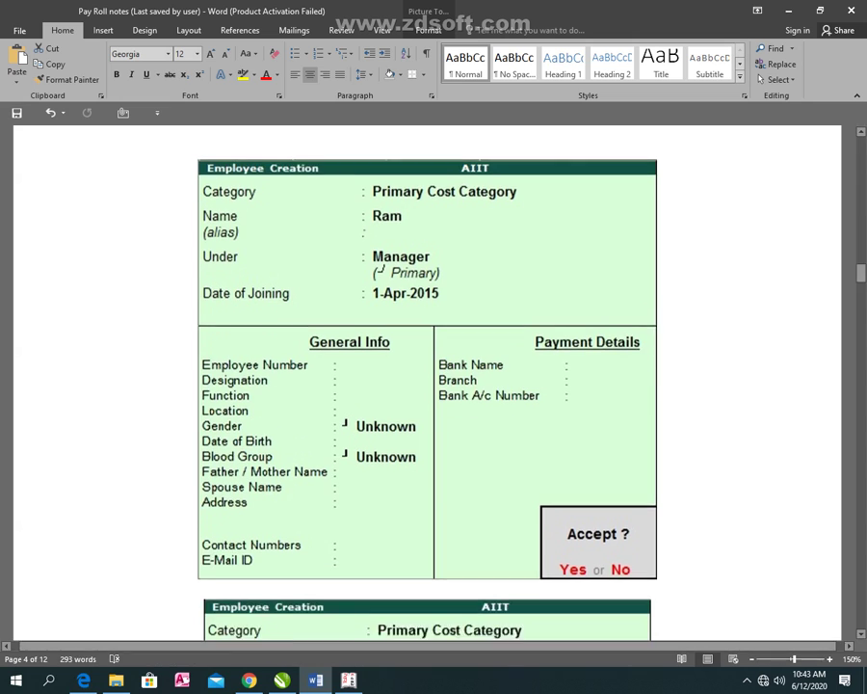
scroll(510, 342, down, 3)
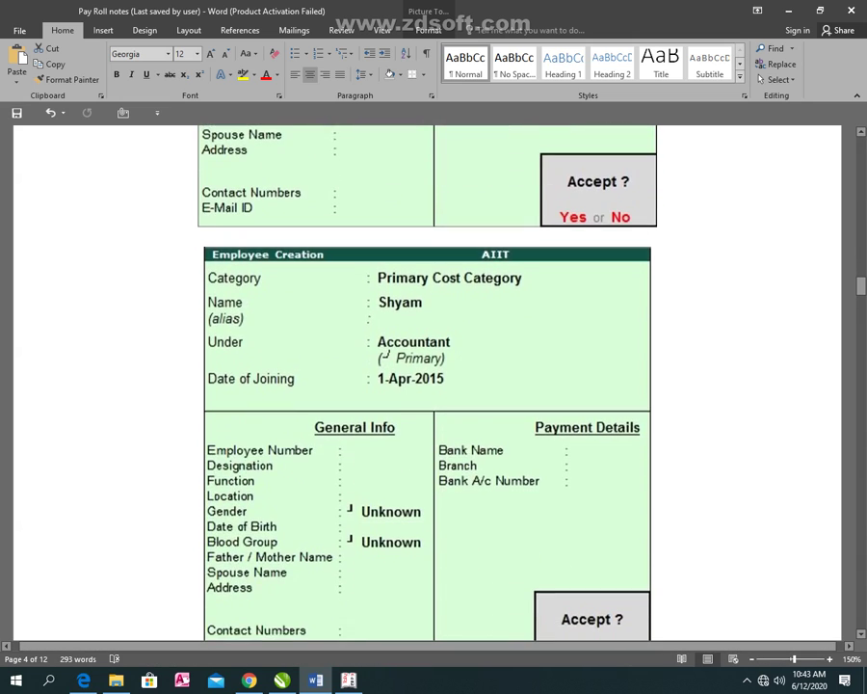
scroll(511, 342, down, 3)
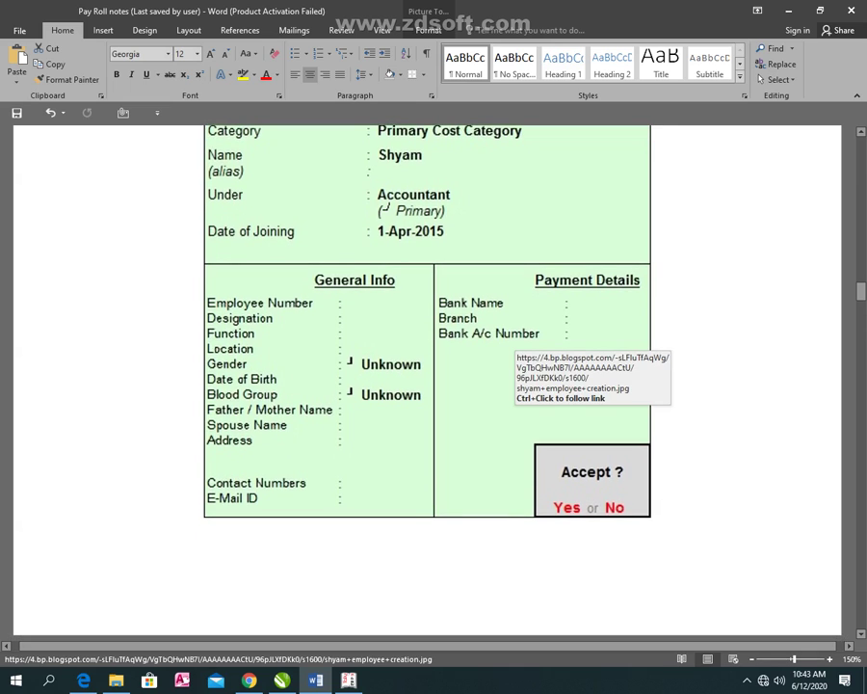
Step: Select the "Create pay head:-" heading and view the pay head creation path with its Salary example
scroll(511, 347, down, 9)
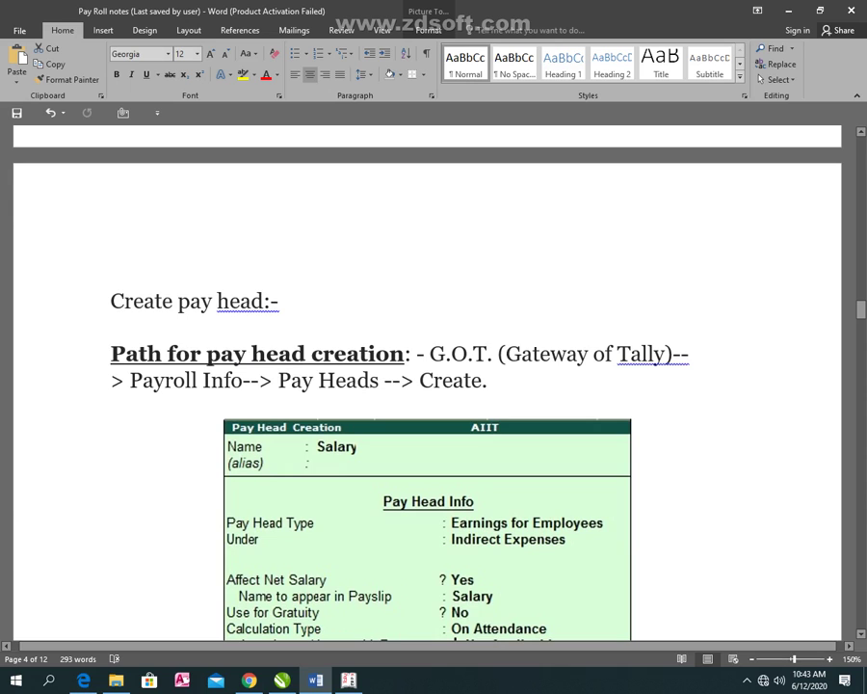
drag(110, 300, 285, 300)
scroll(434, 385, down, 2)
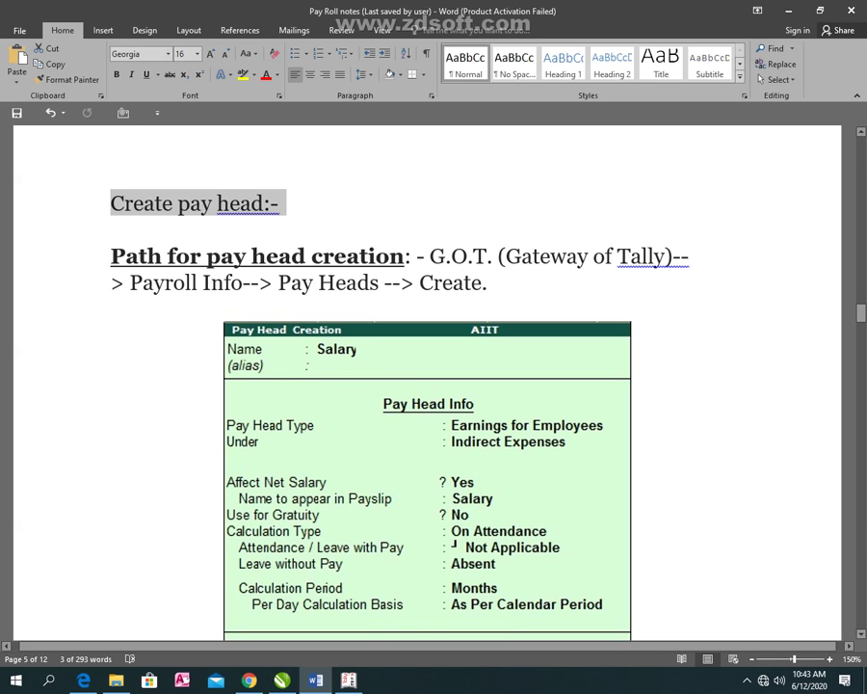
Step: Review the notes again from attendance/production types and the hr unit through employee groups and employees to pay head creation
scroll(434, 386, up, 10)
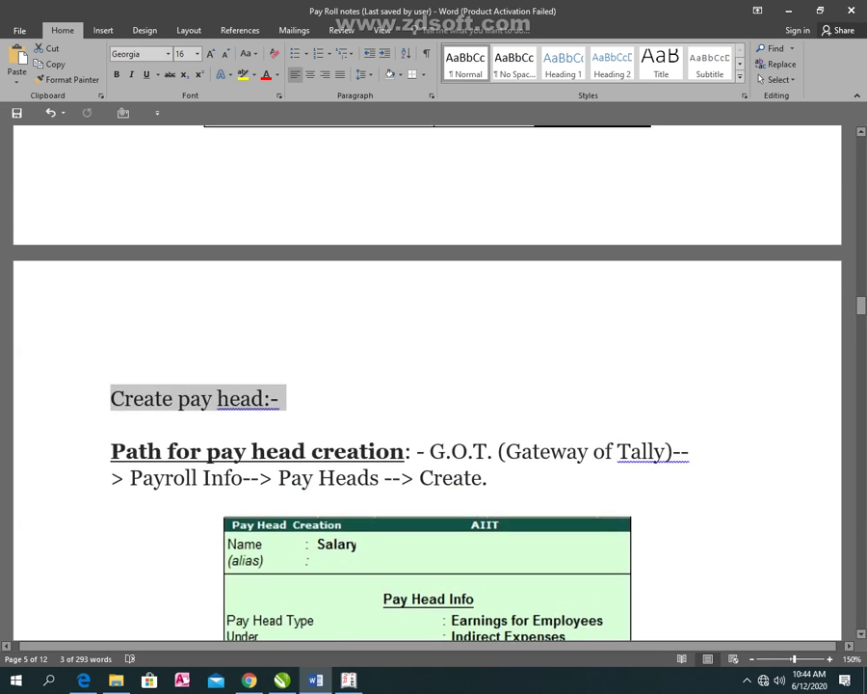
scroll(433, 385, up, 15)
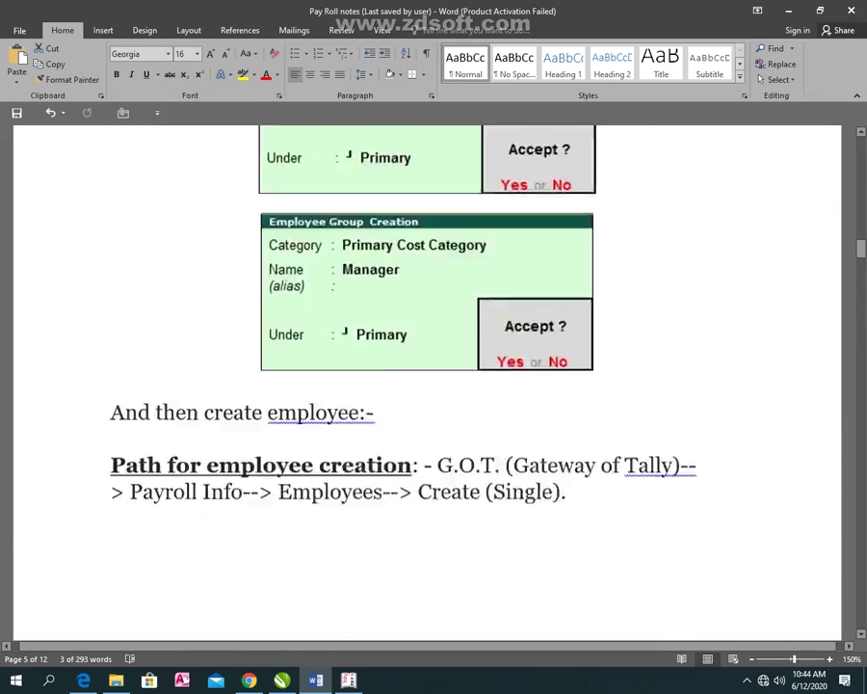
scroll(631, 307, up, 15)
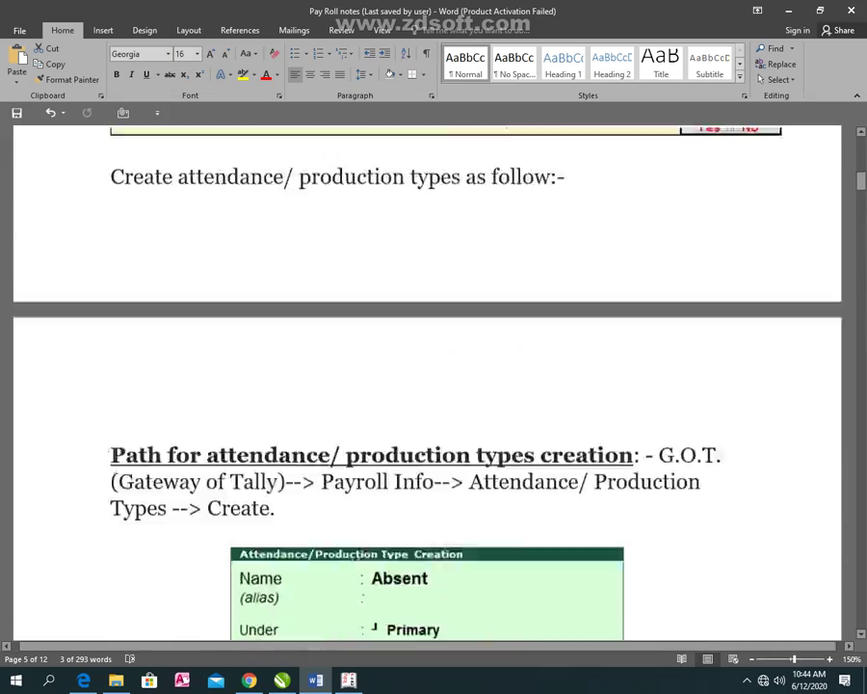
scroll(353, 453, down, 10)
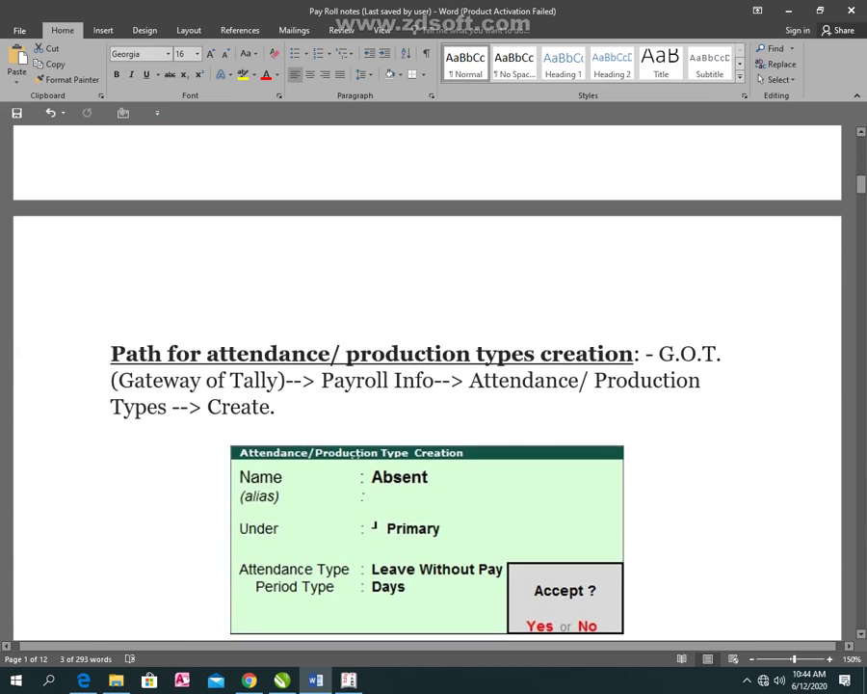
scroll(352, 453, down, 6)
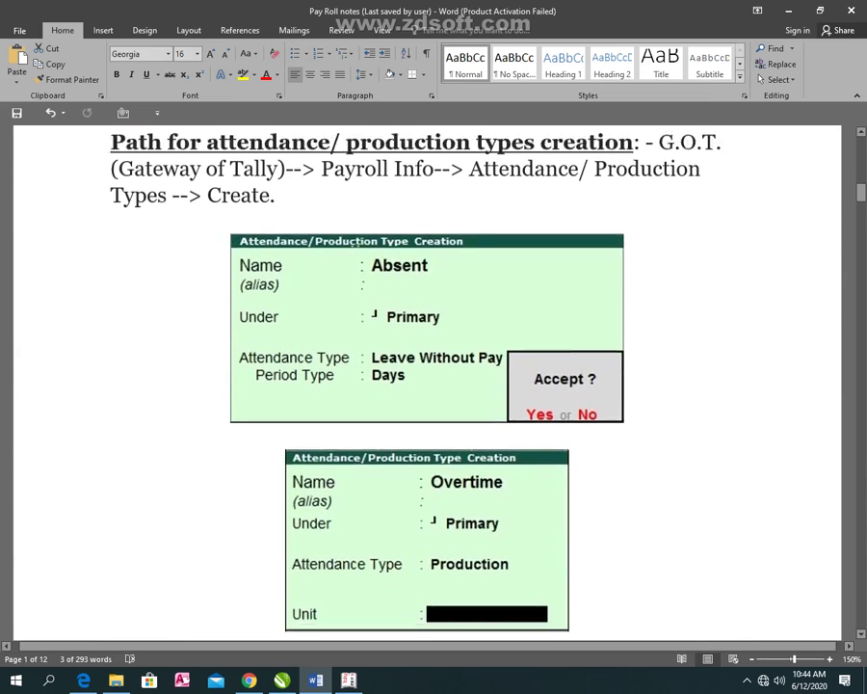
scroll(427, 386, down, 15)
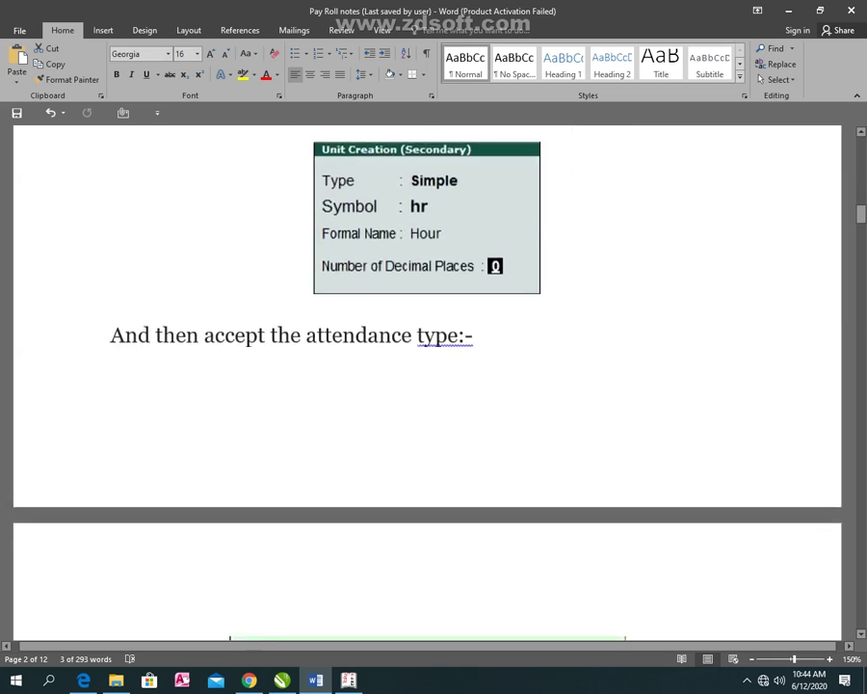
scroll(427, 386, down, 3)
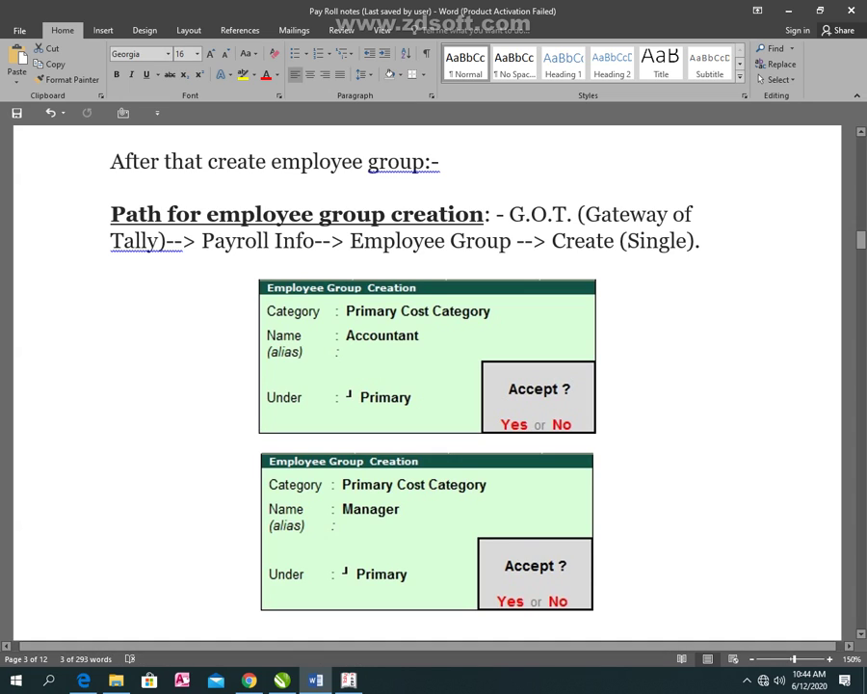
scroll(427, 385, down, 10)
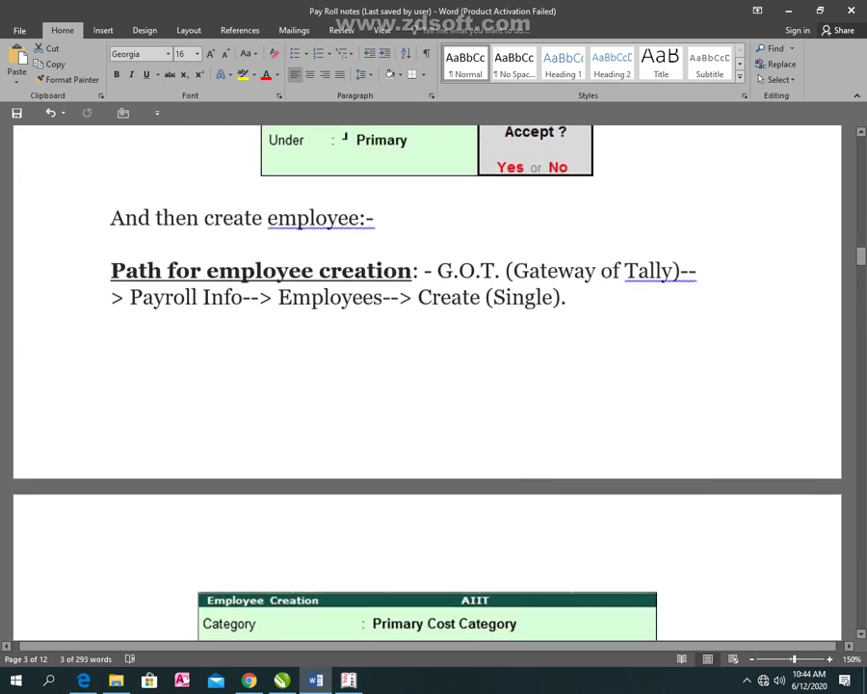
scroll(427, 385, down, 12)
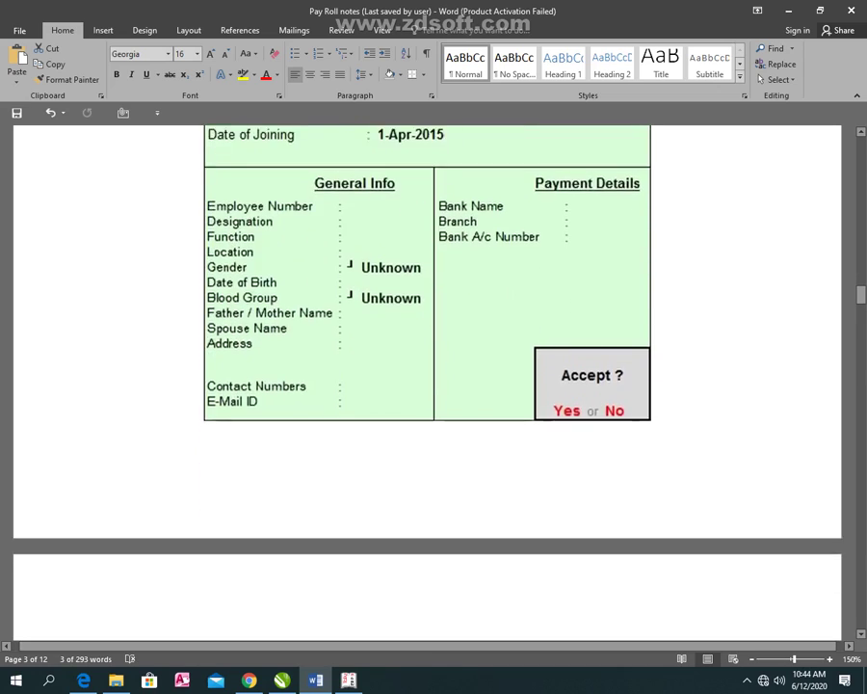
scroll(427, 385, down, 4)
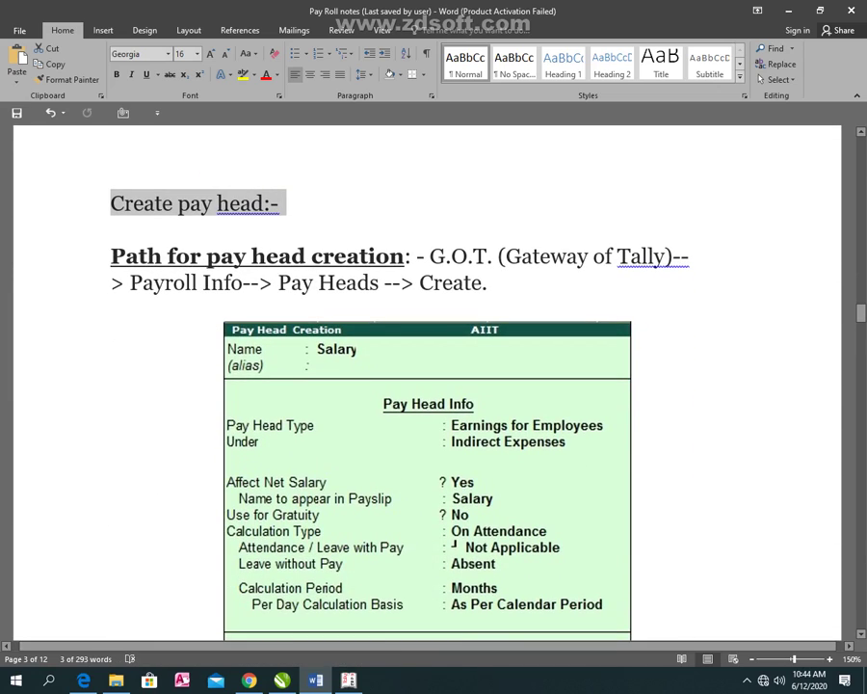